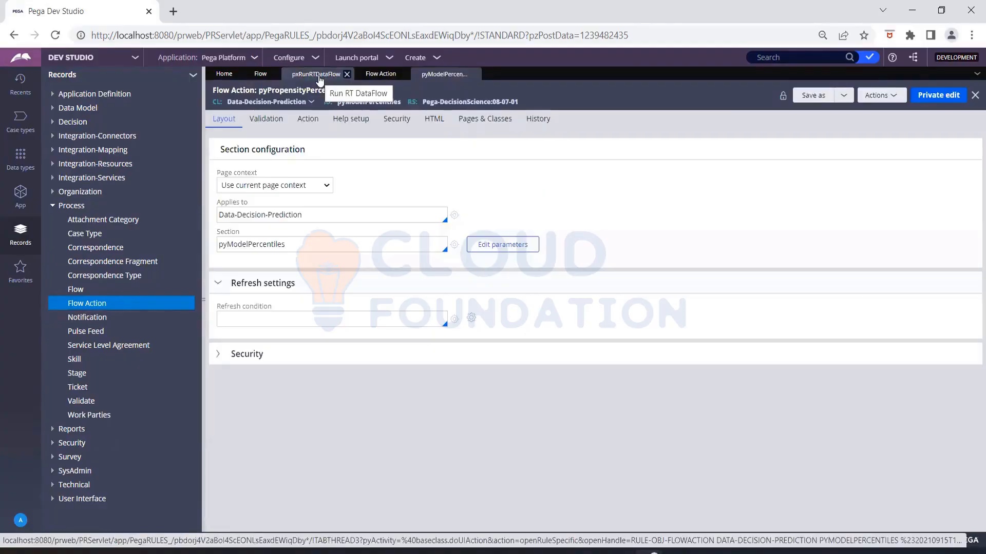
- Open the pzReview flow action from the pzReview connector in the Run RT DataFlow flow
left_click(317, 75)
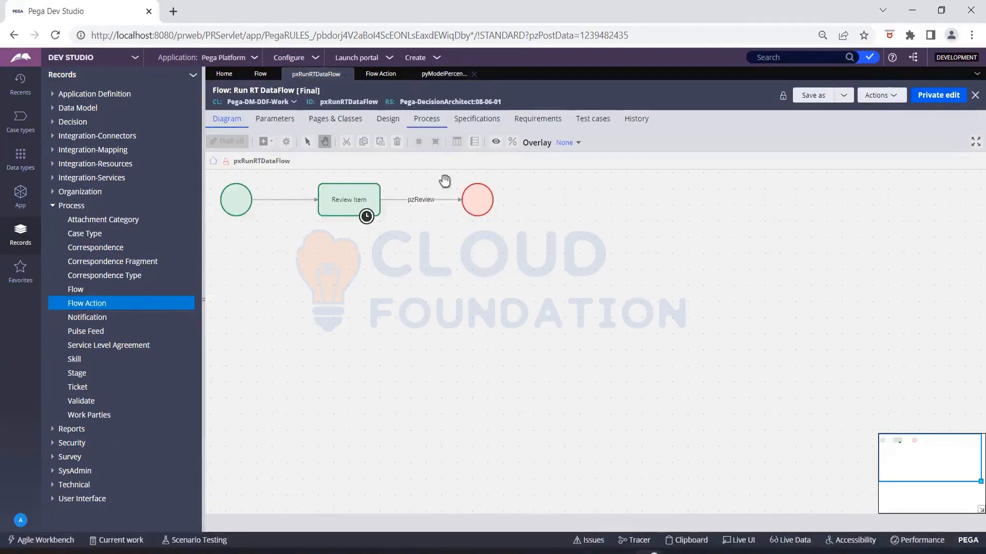
double_click(415, 200)
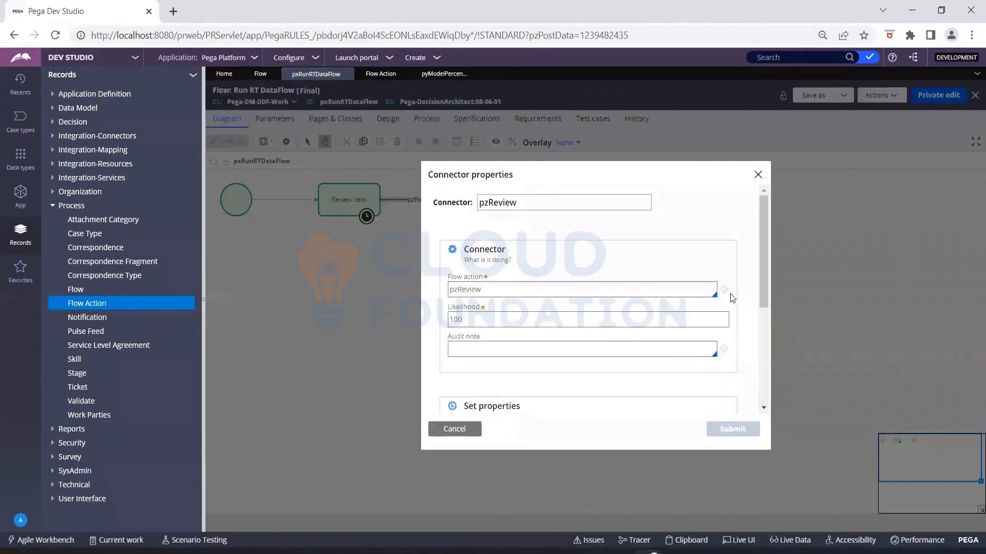
left_click(723, 290)
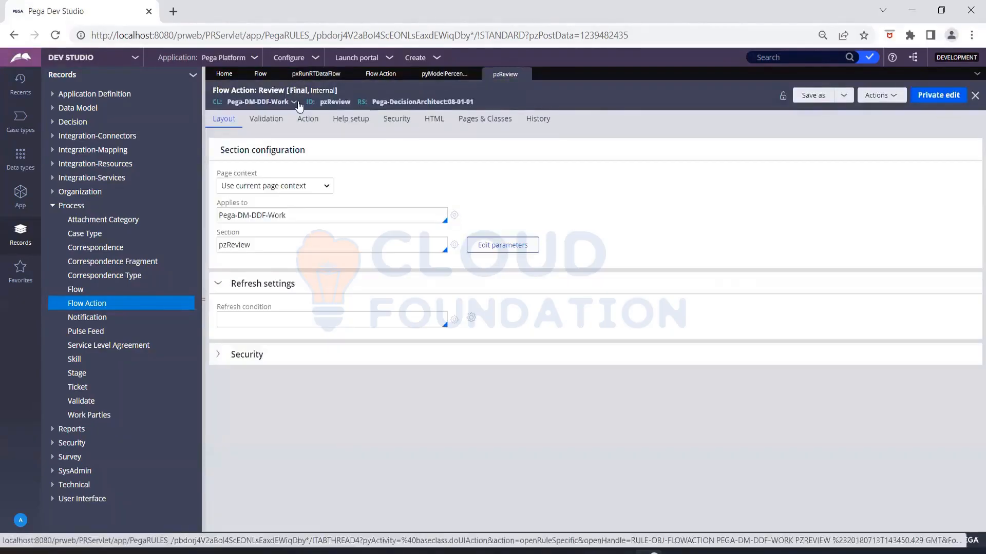
- Switch back to the pxRunRTDataFlow flow showing the pzReview connector's properties
left_click(313, 75)
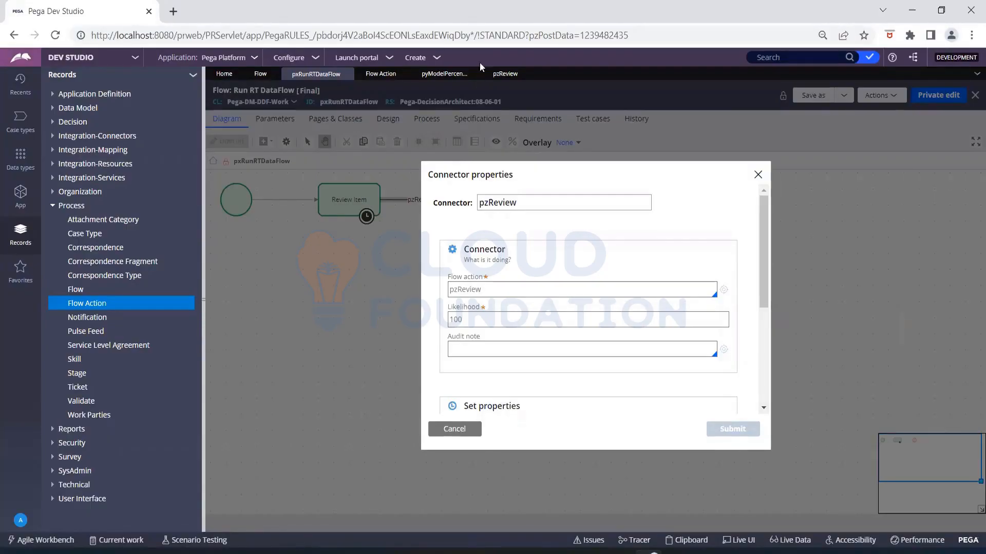
- Return to the pzReview flow action and point out its Section field set to pzReview
left_click(380, 74)
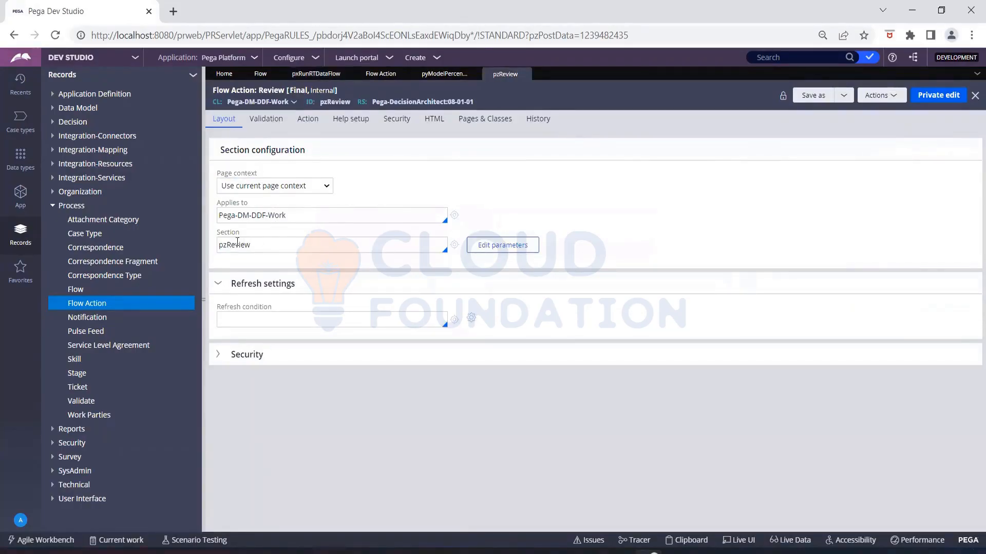
left_click_drag(215, 232, 241, 234)
left_click(258, 231)
- Open the pzReview section in its own tab, then review the flow action's Pre-processing and Post-processing settings
left_click(455, 246)
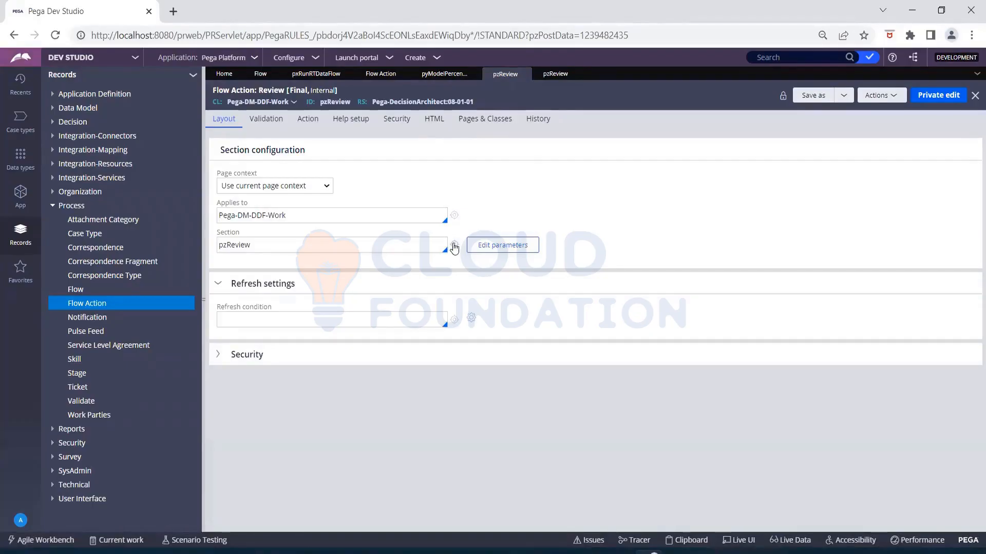
left_click(312, 123)
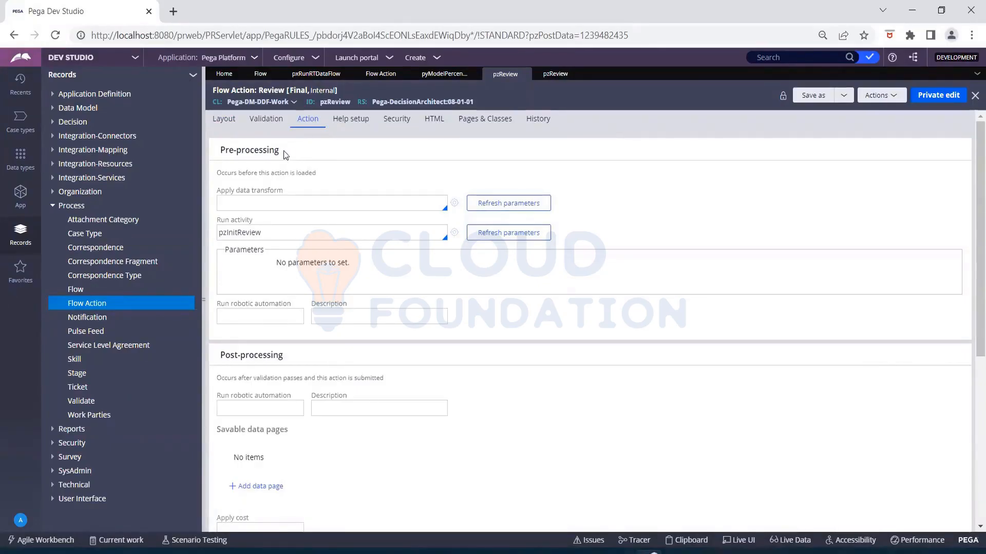
left_click_drag(284, 150, 218, 151)
left_click_drag(283, 356, 217, 359)
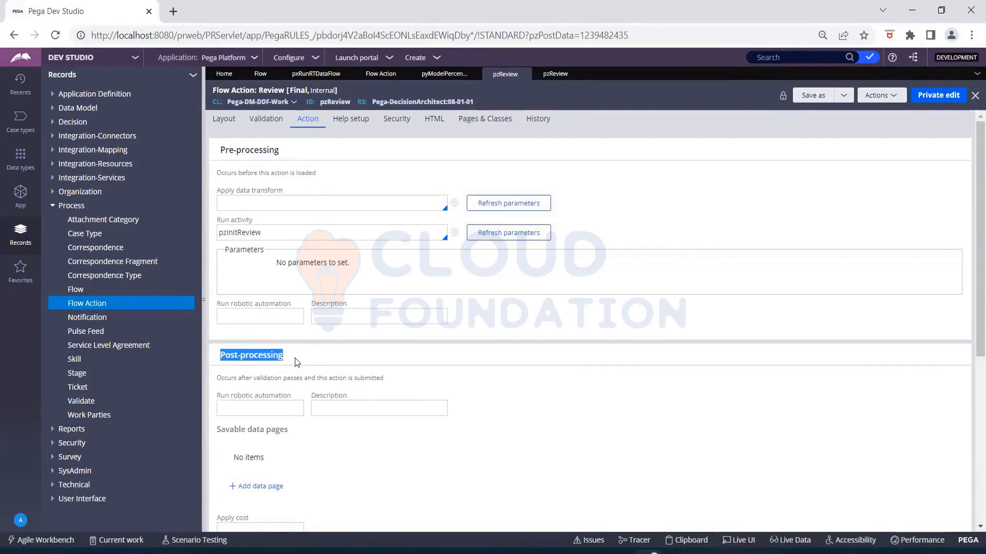
left_click_drag(285, 192, 216, 221)
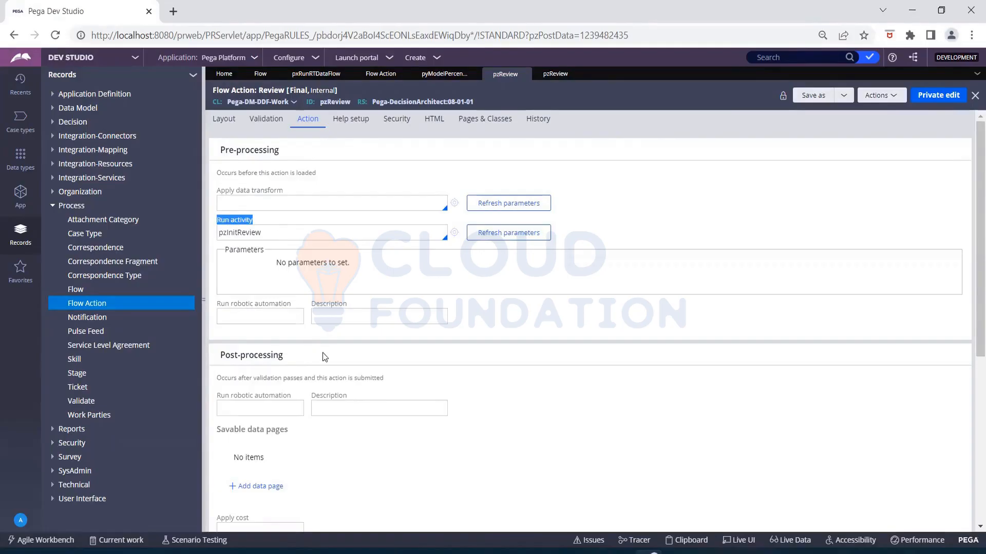
- Scroll the Action tab to review post-processing's Apply data transform and Run activity options
scroll(323, 354, "down", 4)
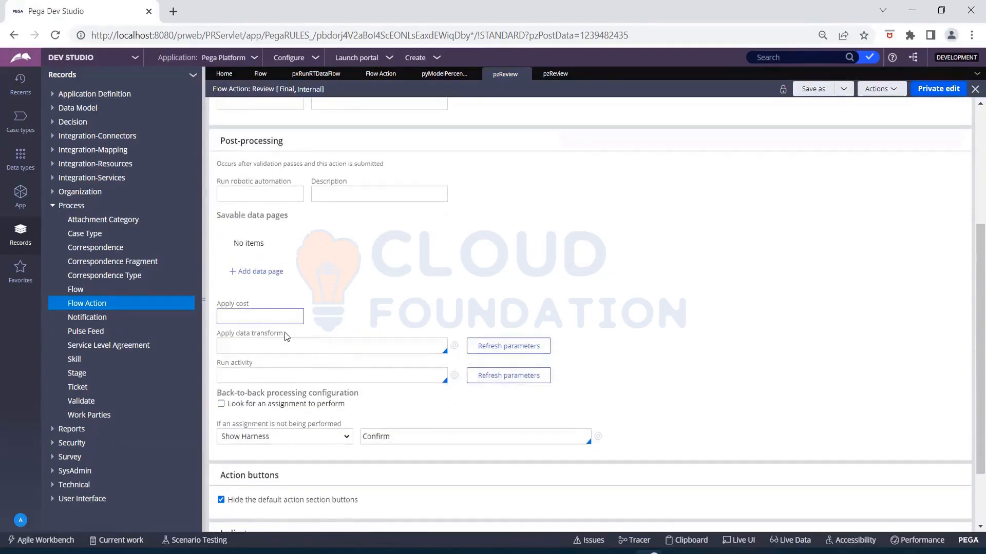
left_click_drag(284, 334, 219, 337)
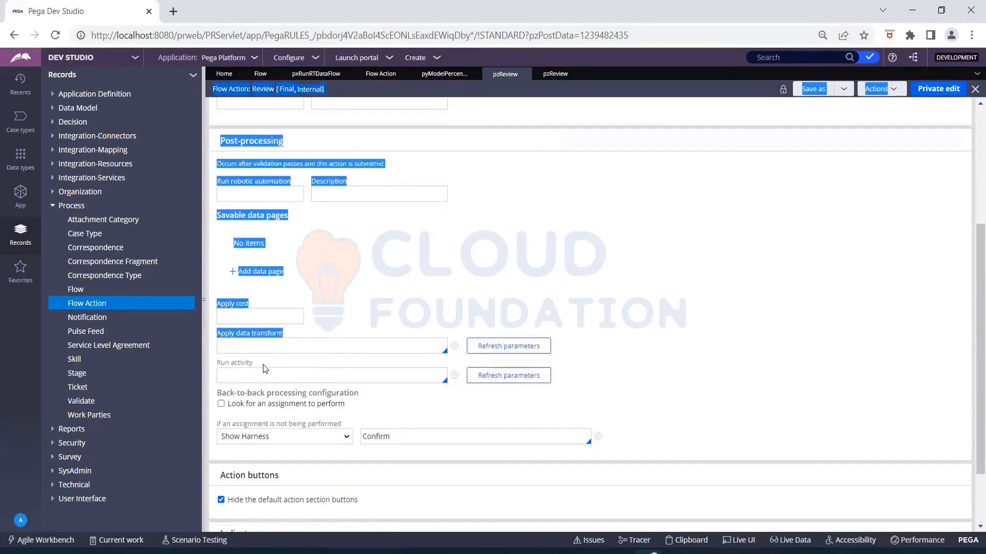
left_click_drag(253, 364, 217, 364)
left_click(340, 316)
scroll(339, 317, "up", 4)
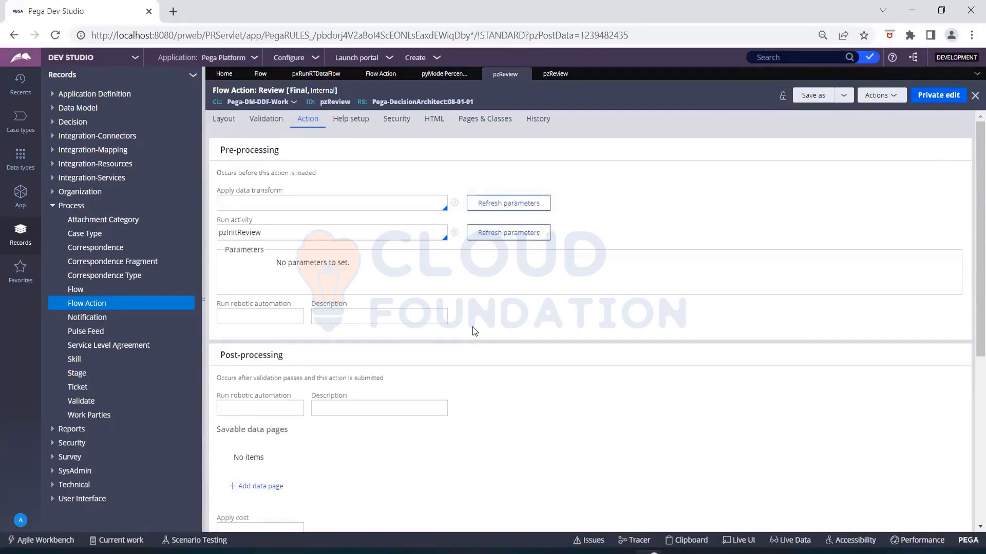
- Look over the Validation criteria, then return to the Layout settings with section pzReview
left_click(277, 119)
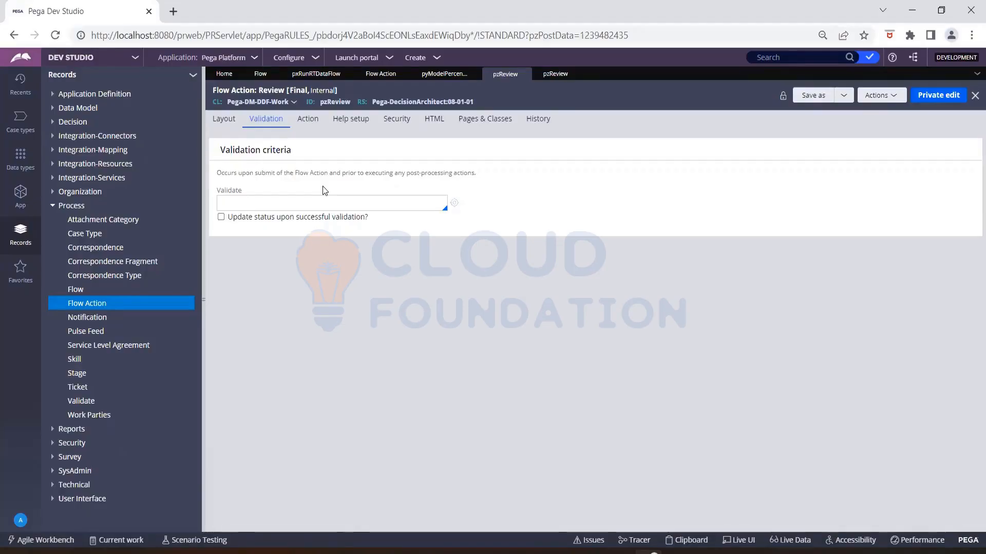
left_click(226, 125)
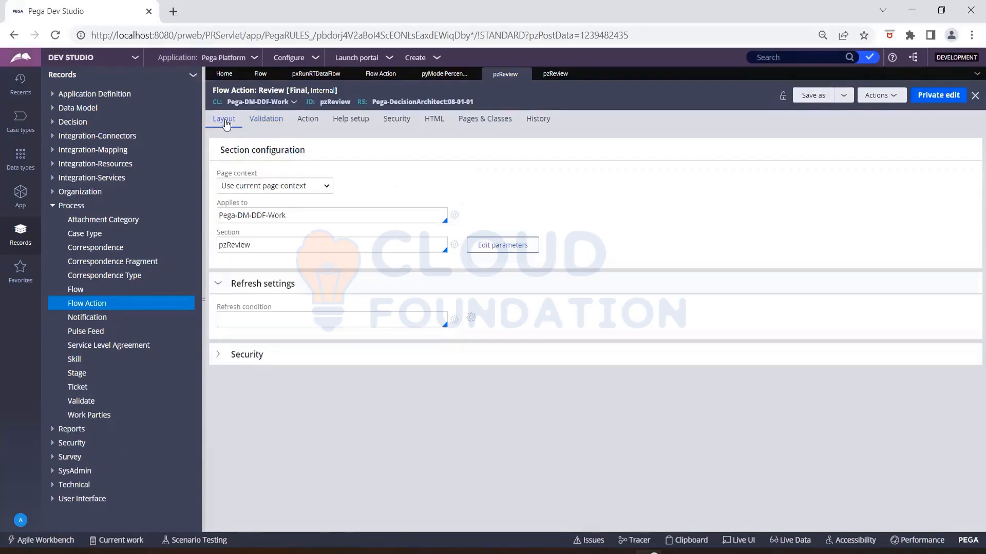
- Show the Validation criteria: no validate rule set and status update unchecked
left_click(256, 123)
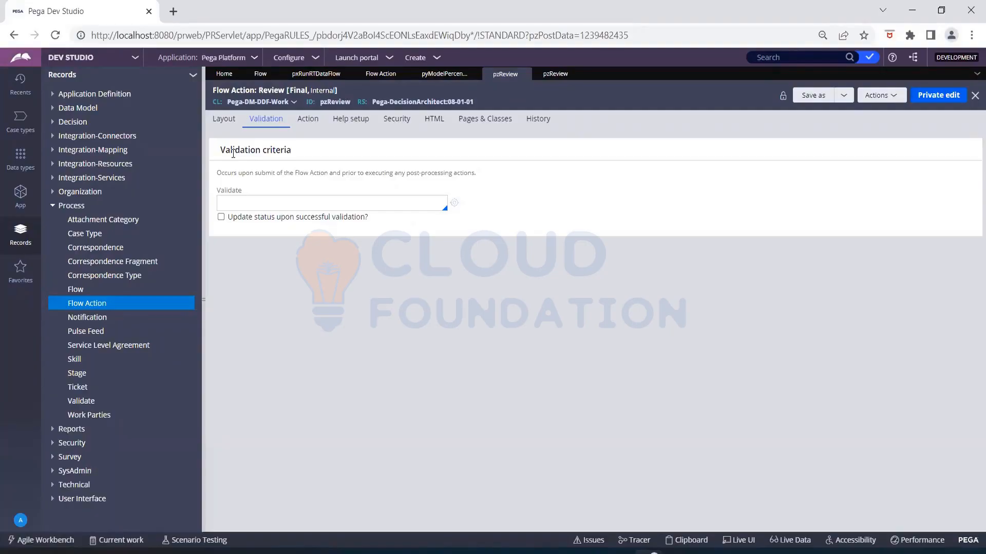
- Browse the flow action's Layout and Pages & Classes tabs, ending on Validation
left_click(235, 125)
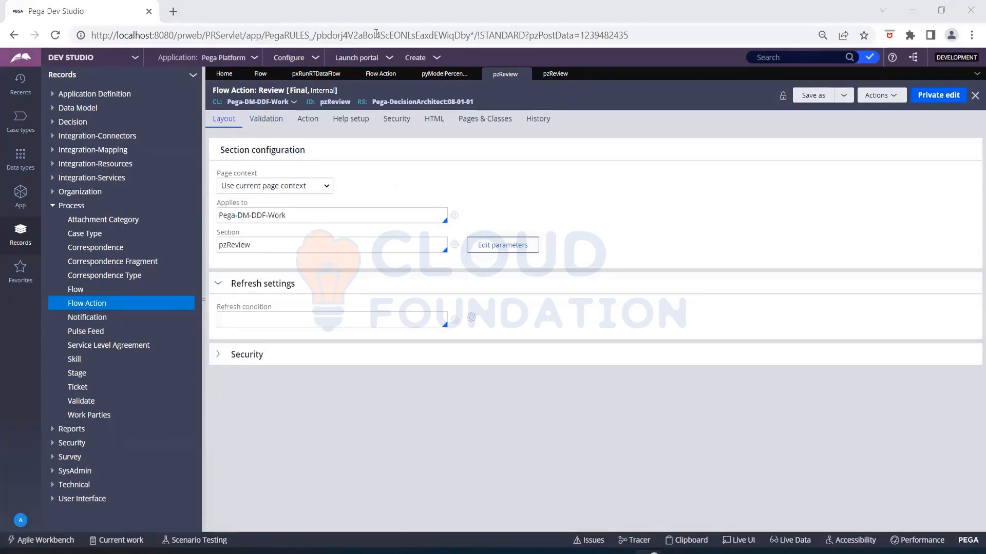
left_click(485, 121)
left_click(227, 125)
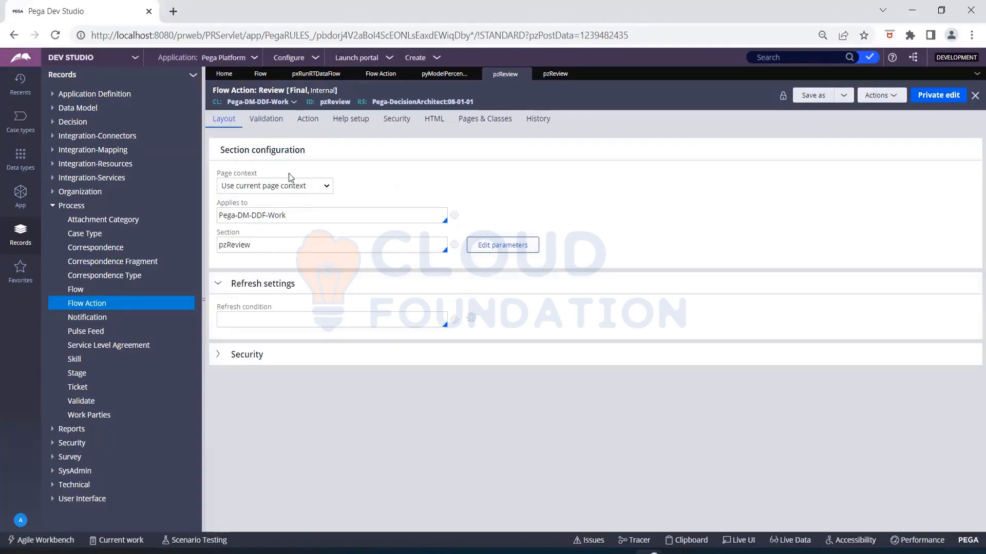
left_click(260, 125)
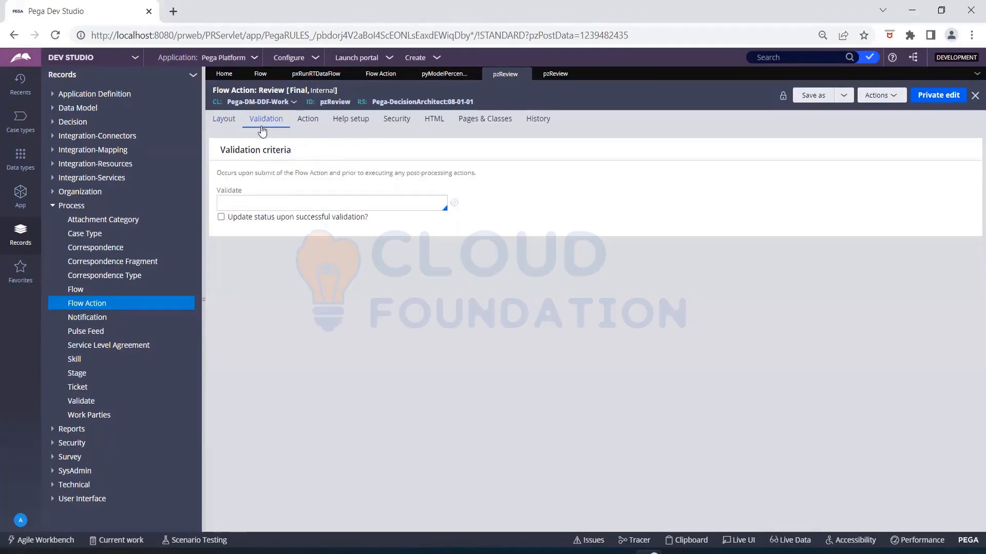
- Set the Validate rule to OnAdd and open the OnAdd rule
left_click(282, 203)
key("Down")
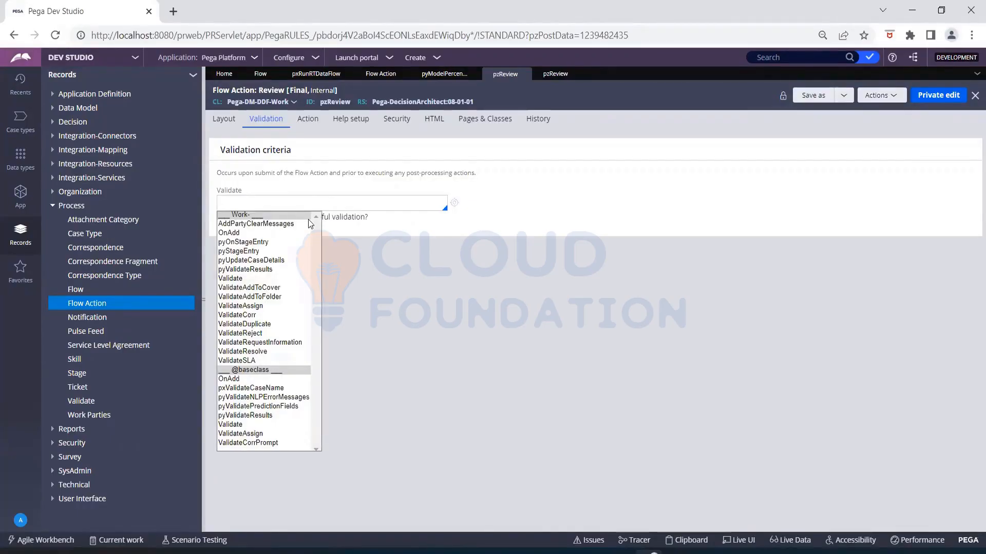
left_click(234, 234)
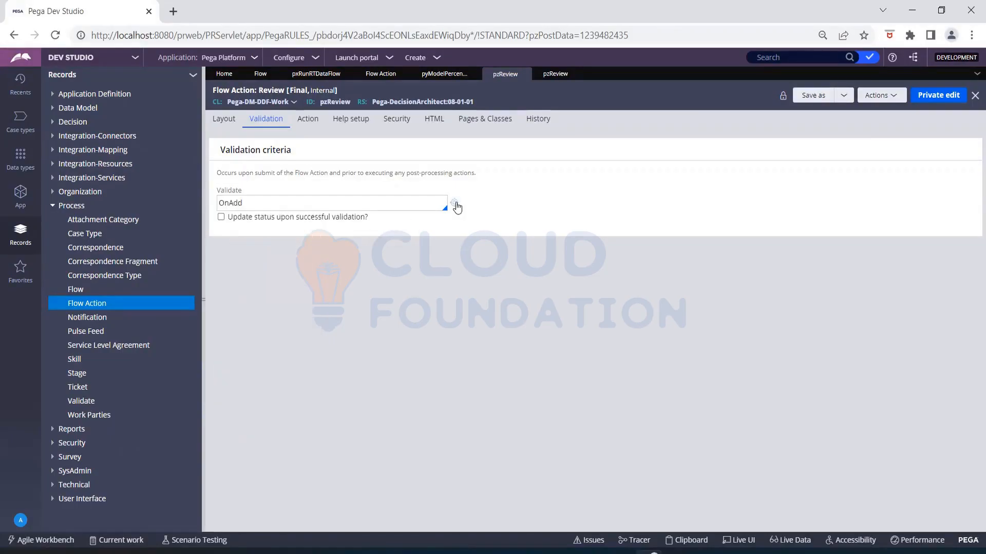
left_click(455, 205)
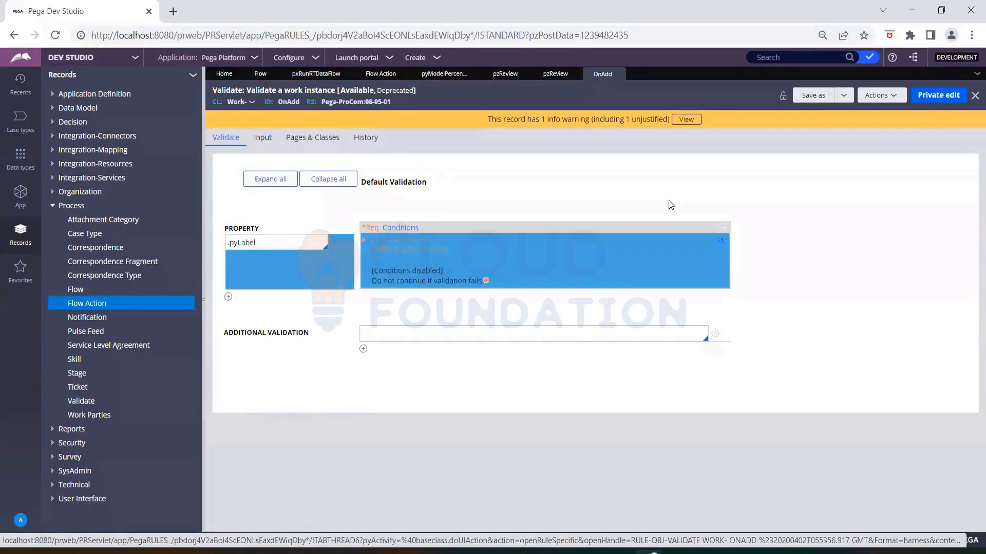
- Create a private edit of OnAdd, add a .LastQuestion validation row, and open its conditions
left_click(936, 98)
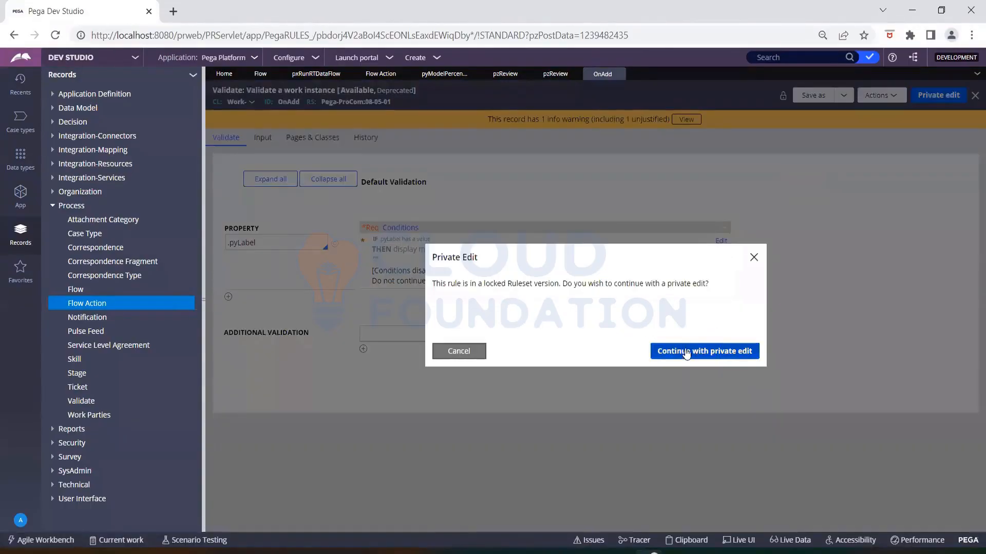
left_click(687, 353)
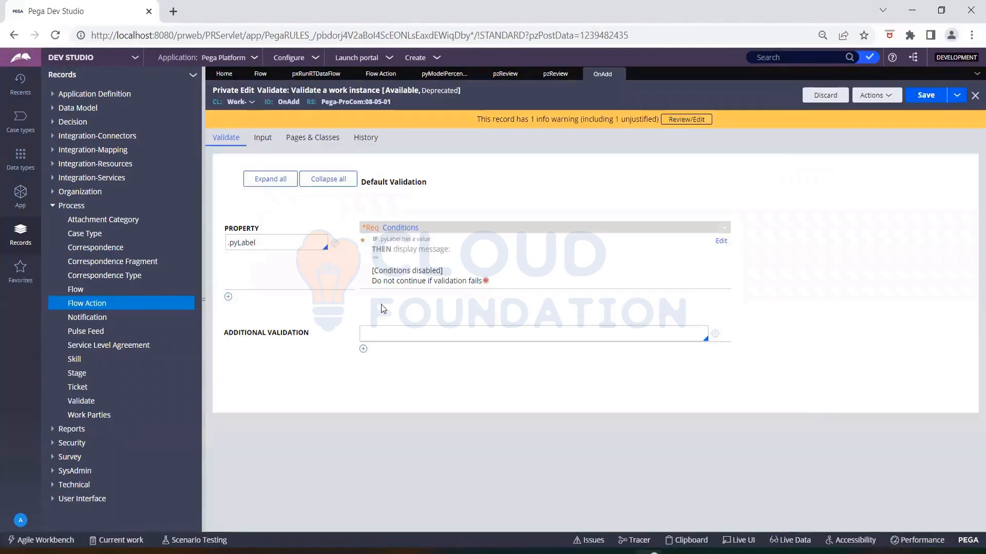
left_click(228, 297)
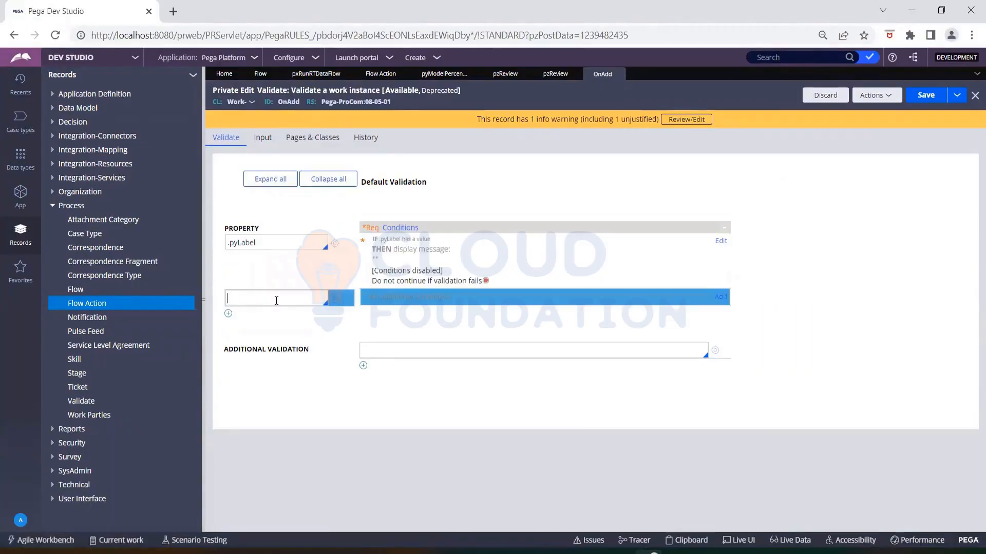
left_click(276, 301)
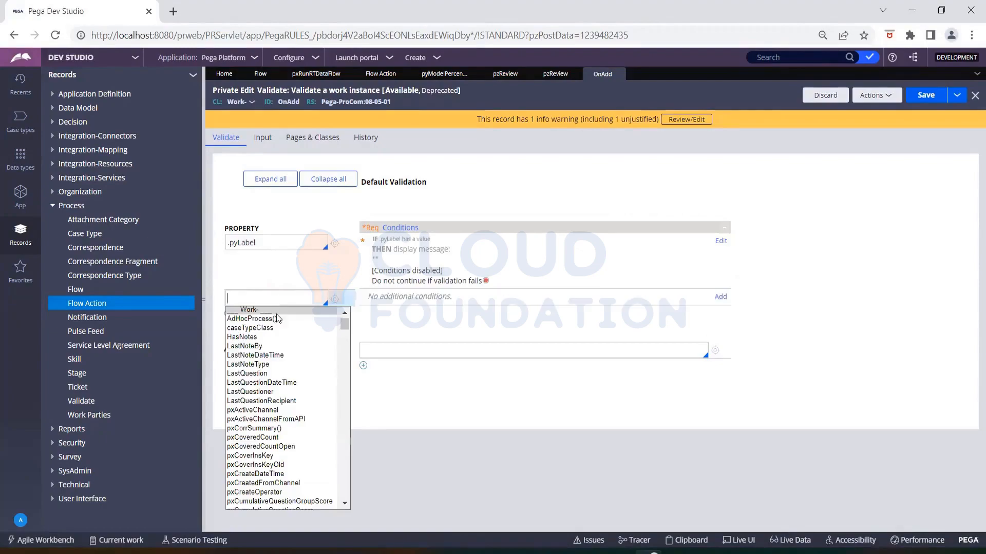
left_click(267, 374)
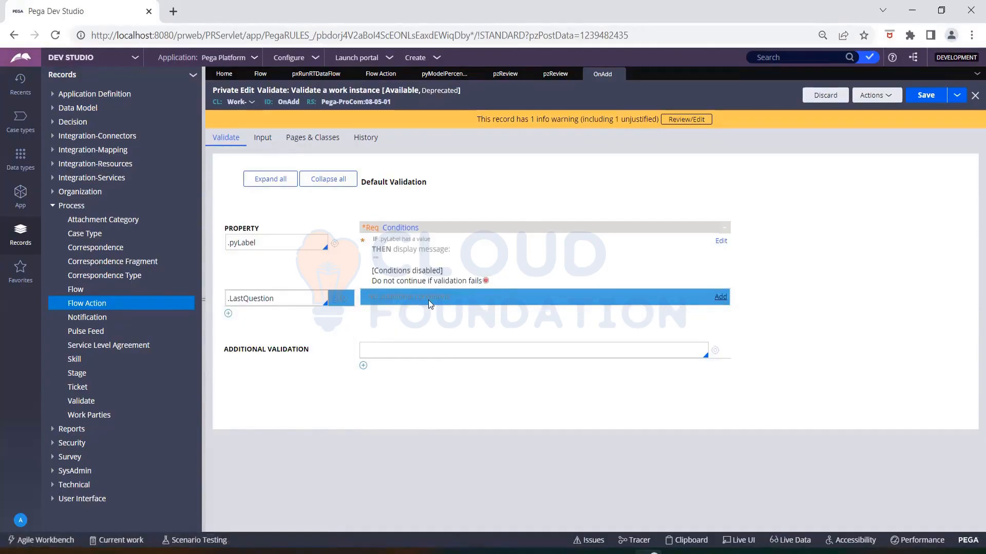
left_click(720, 296)
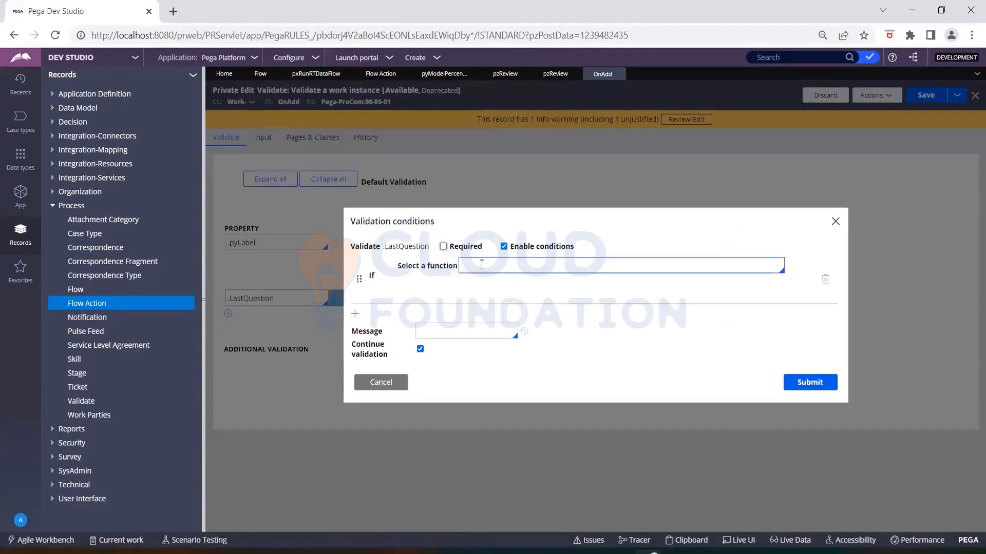
- Mark .LastQuestion Required using the condition '.LastNoteDateTime is in the Past'
left_click(444, 247)
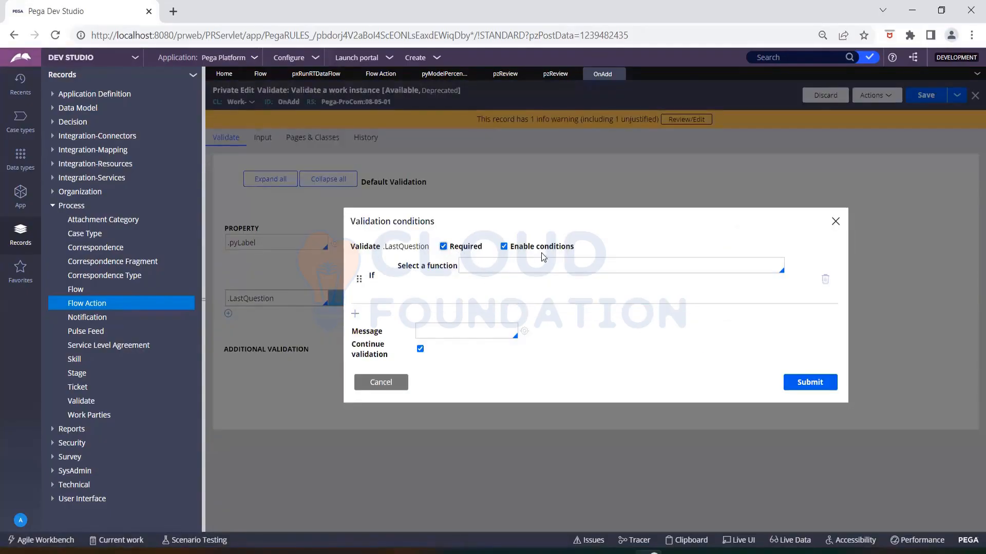
left_click(470, 265)
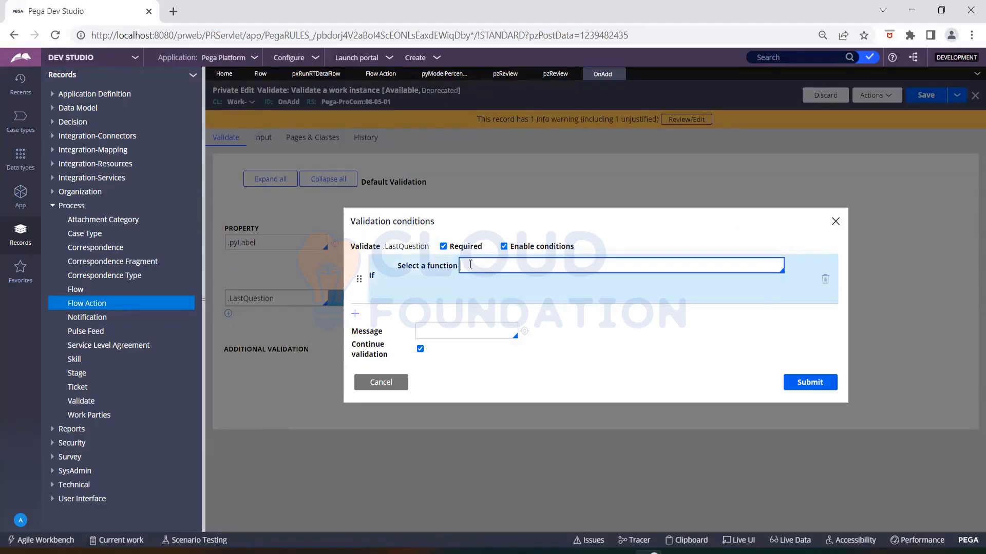
key("Down")
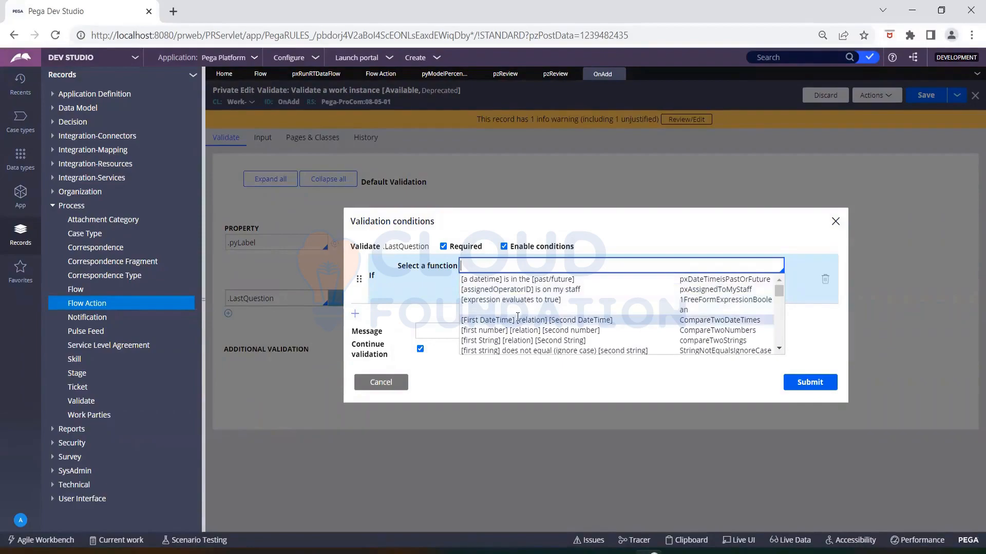
left_click(512, 284)
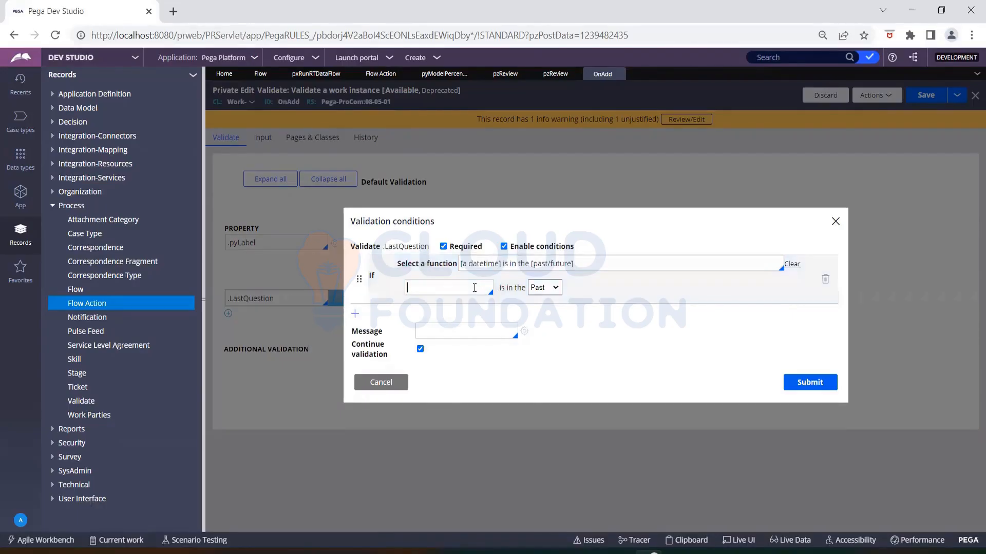
key("Down")
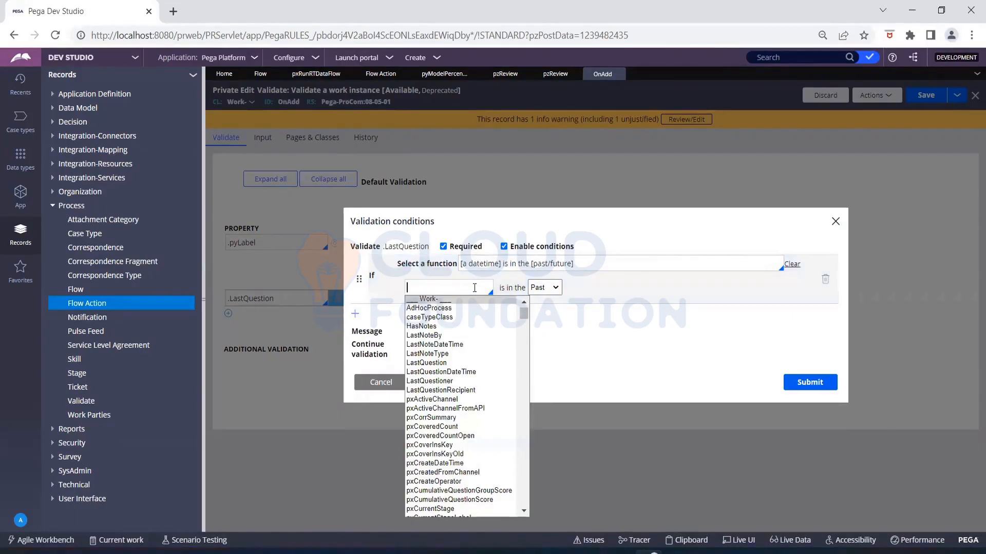
left_click(456, 344)
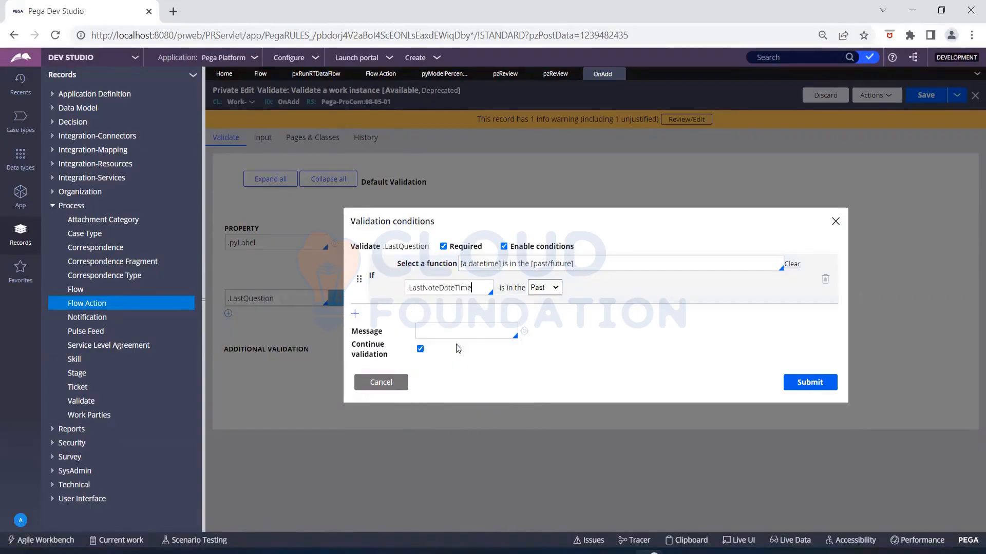
left_click(558, 291)
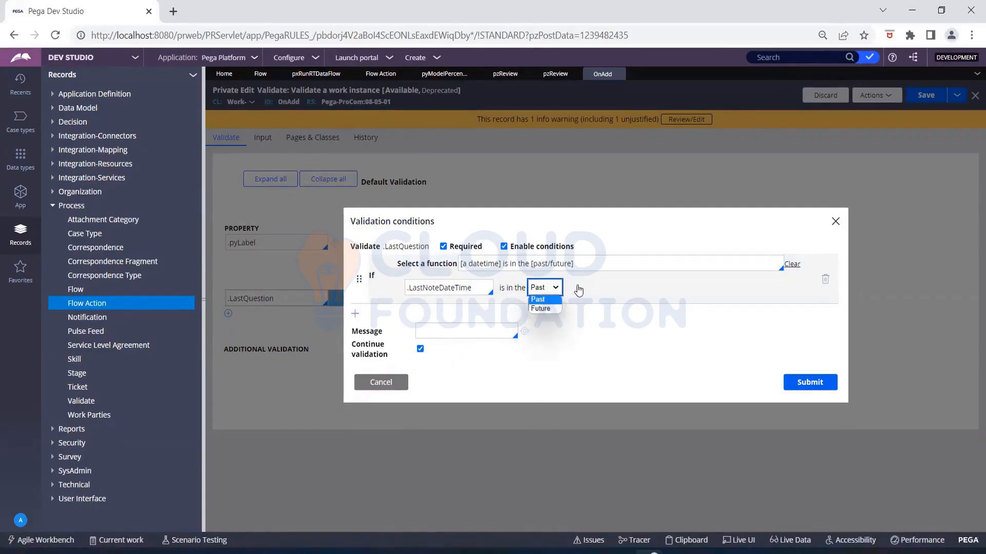
left_click(574, 287)
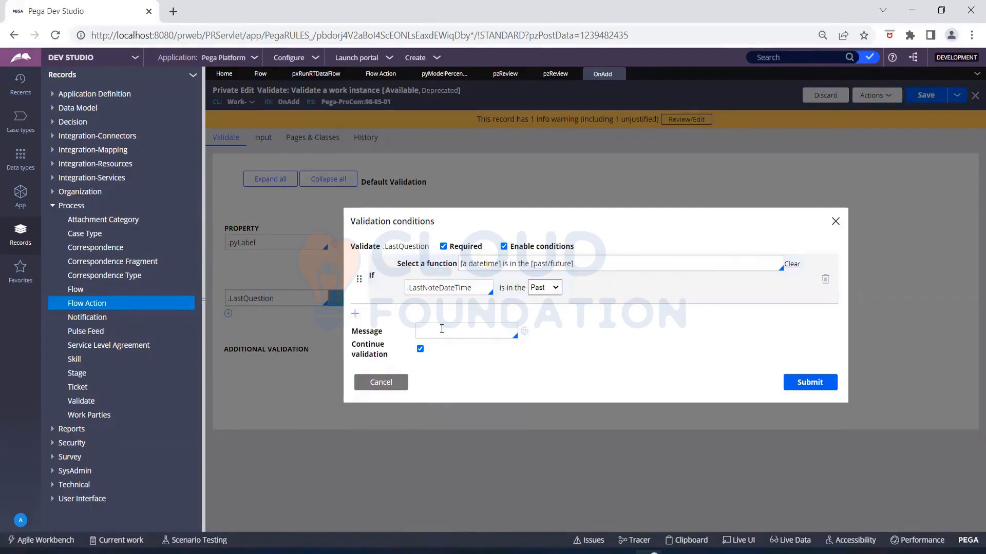
- Assign pyDeadlineTime as the message for the .LastQuestion validation
left_click(485, 335)
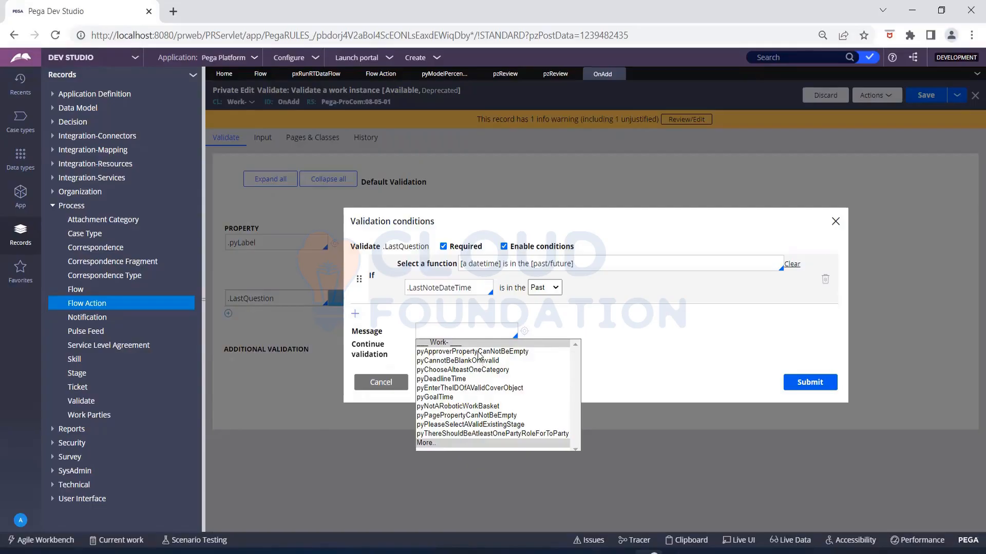
left_click(462, 380)
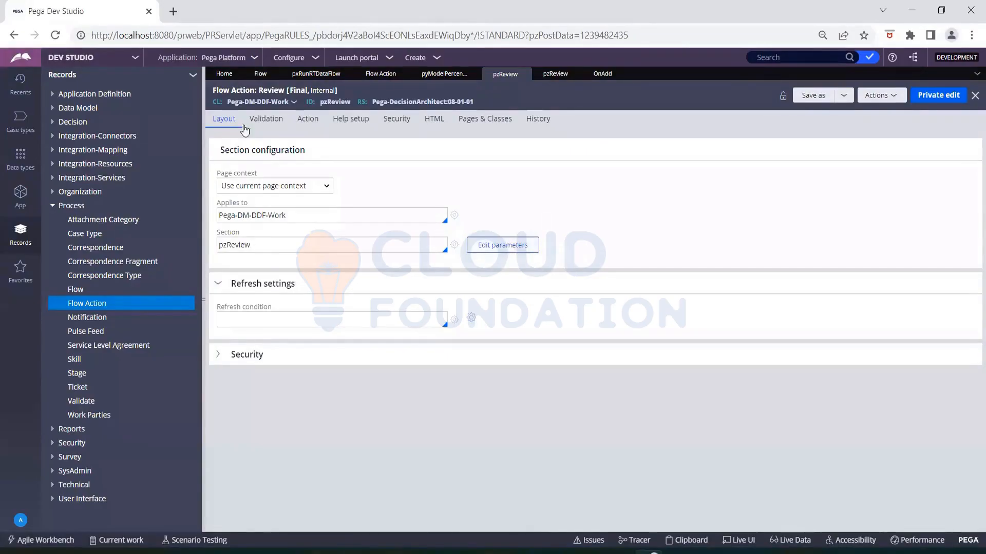
- Show the Review flow action's Pre-processing run activity pzInitReview and its empty parameters
left_click(307, 120)
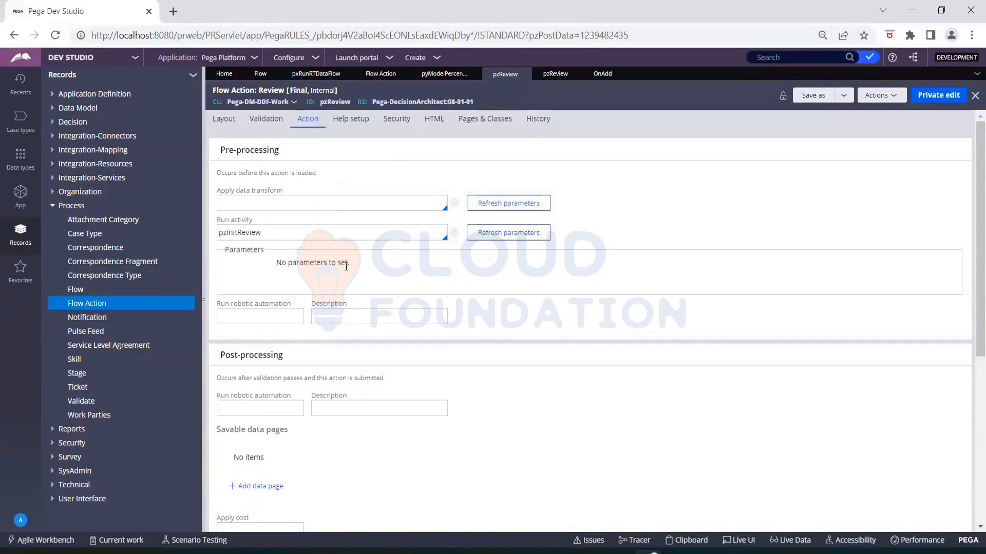
scroll(346, 266, "down", 5)
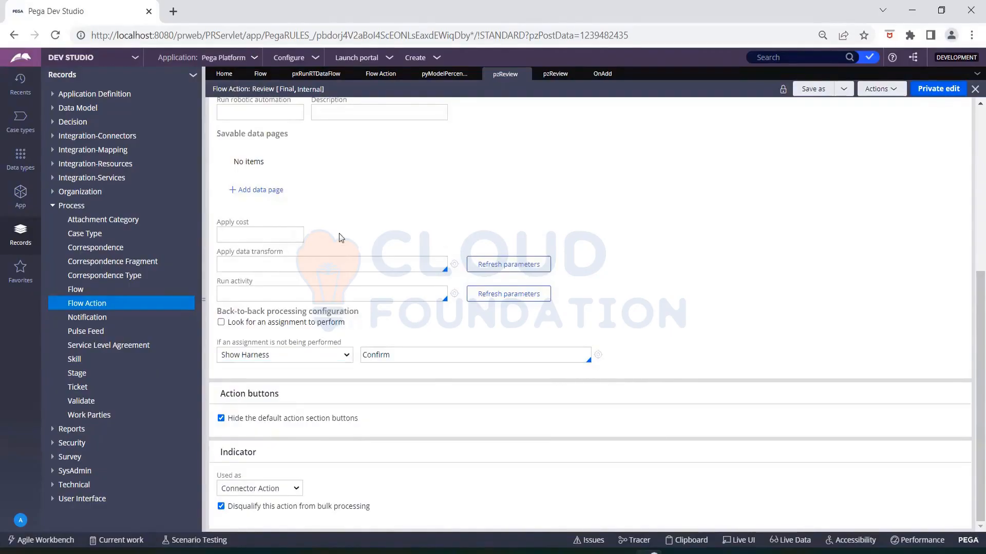
scroll(339, 238, "up", 1)
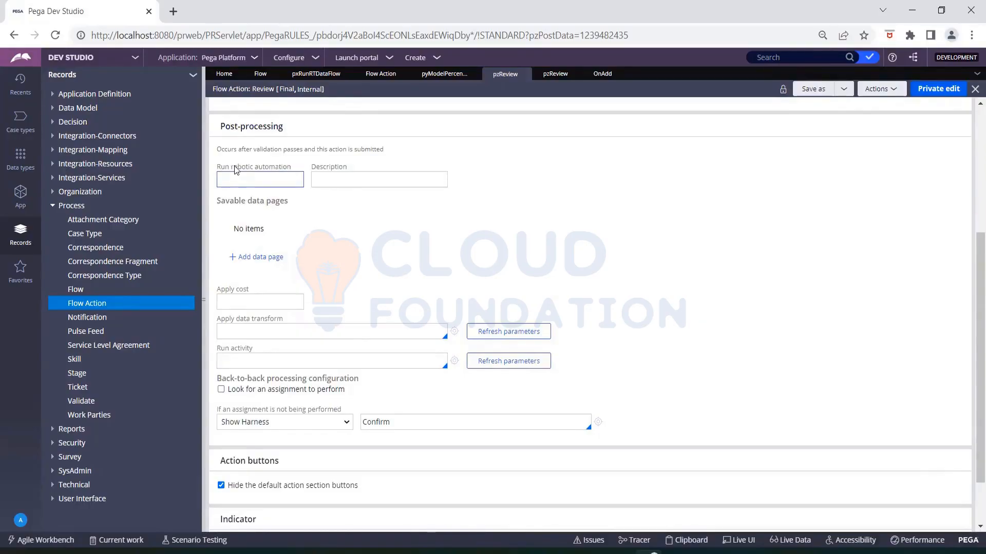
scroll(235, 170, "up", 3)
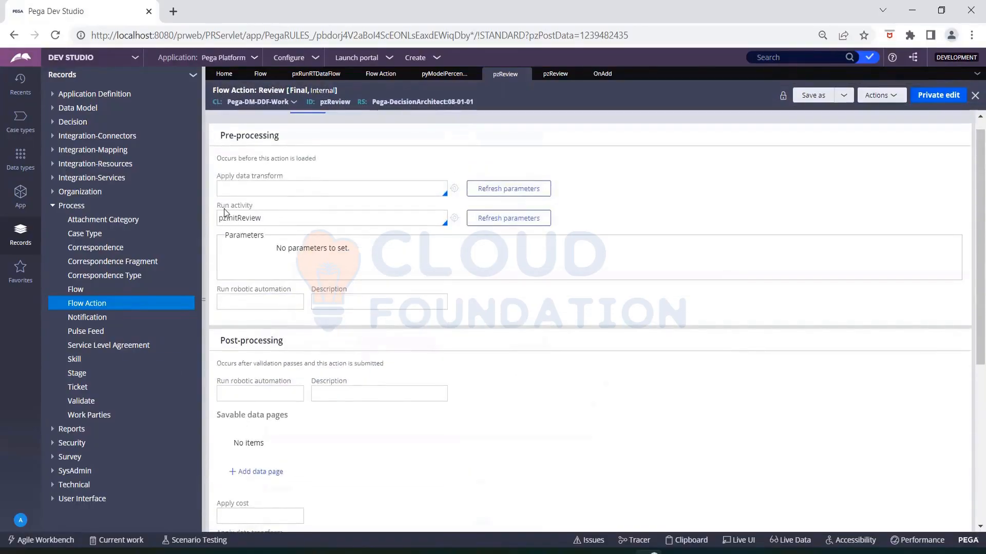
left_click_drag(219, 206, 259, 204)
left_click(260, 204)
left_click_drag(278, 251, 363, 253)
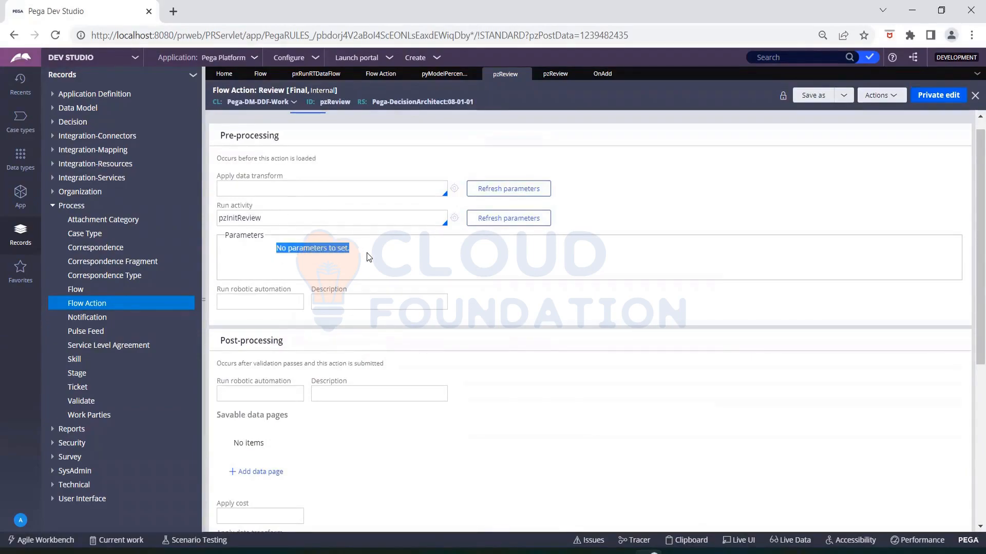
left_click(367, 253)
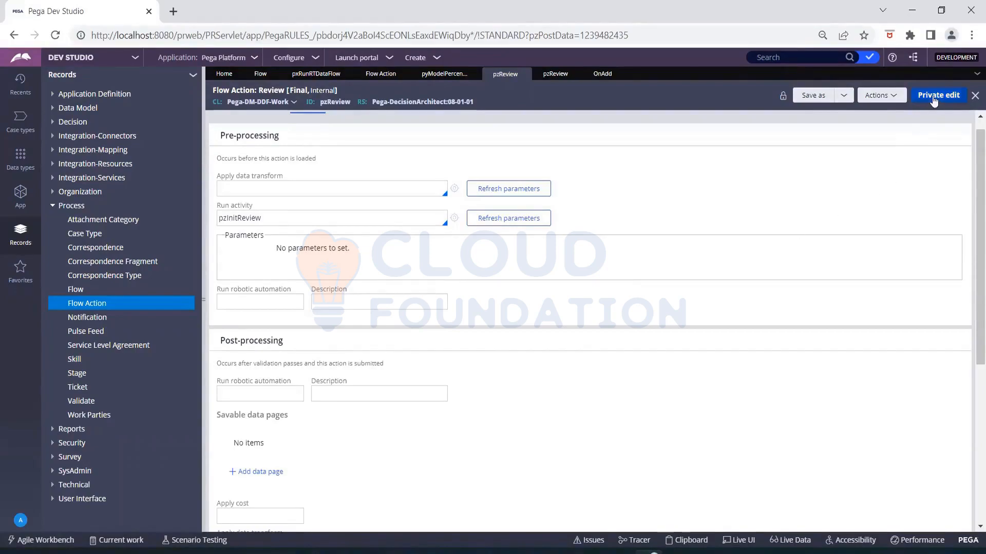
scroll(313, 211, "up", 1)
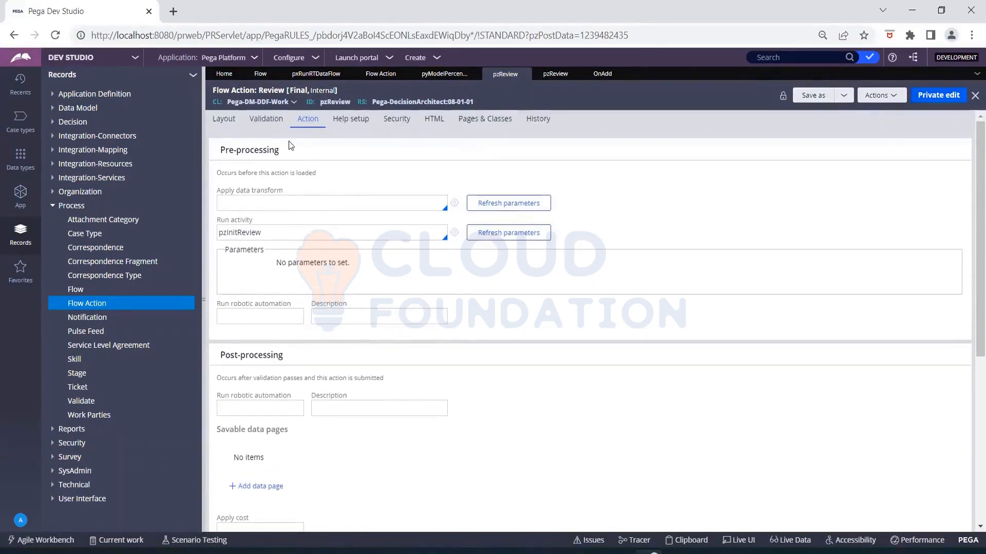
- Review the Layout settings: current page context unchanged, applying to Pega-DM-DDF-Work with section pzReview
left_click(229, 120)
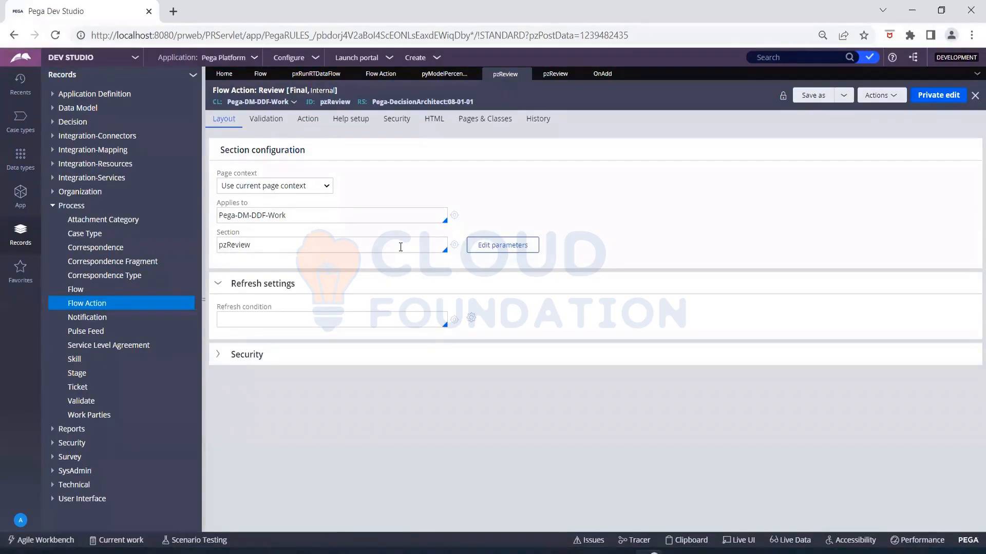
left_click(258, 187)
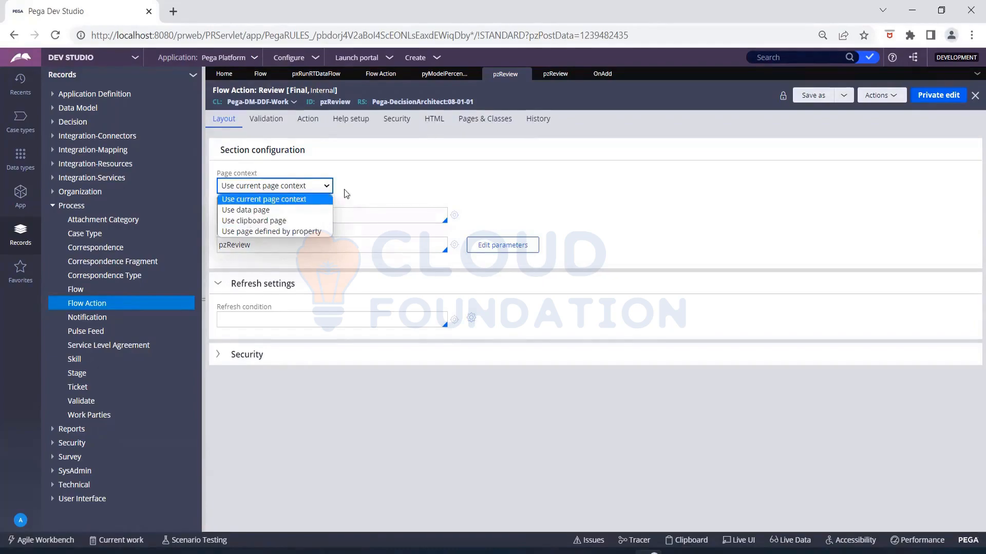
left_click(368, 183)
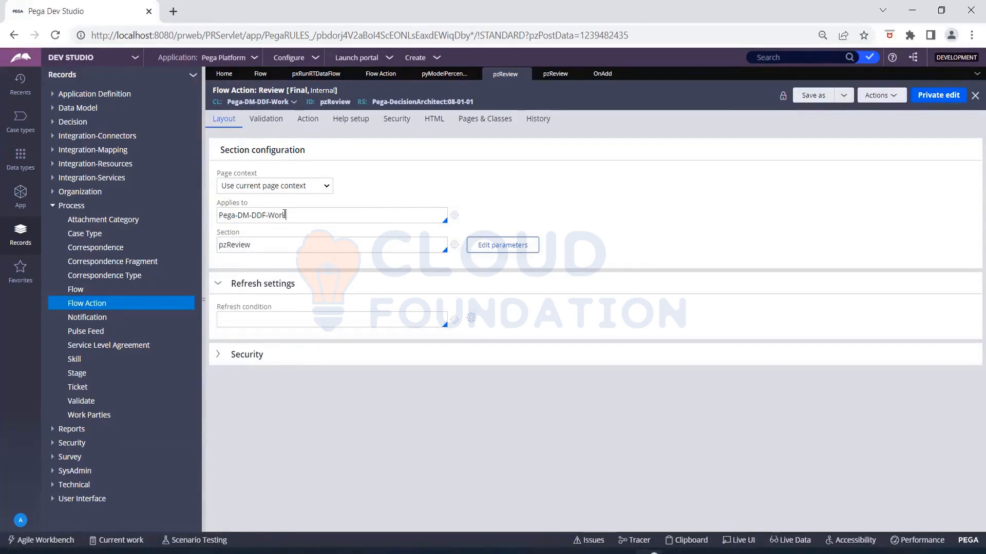
left_click_drag(286, 216, 218, 211)
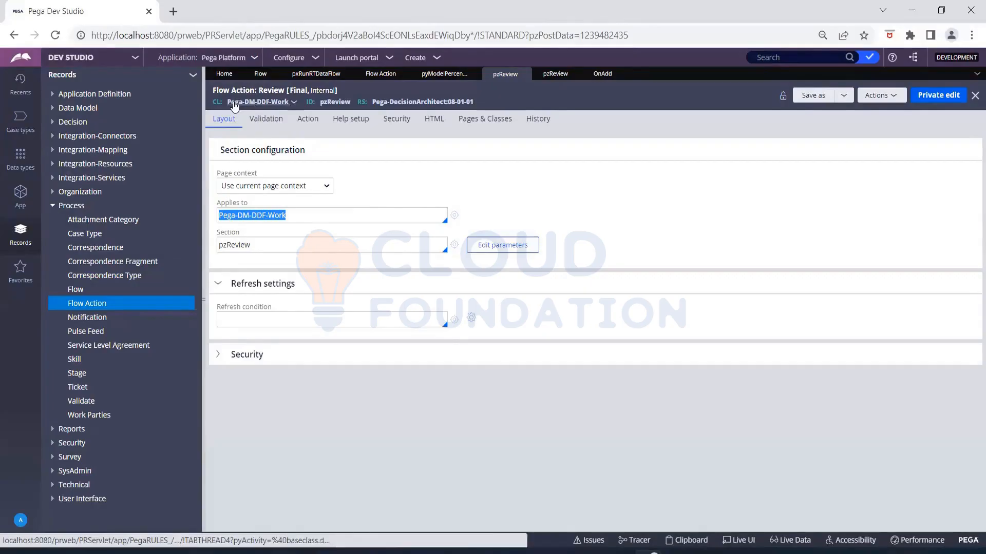
left_click(395, 193)
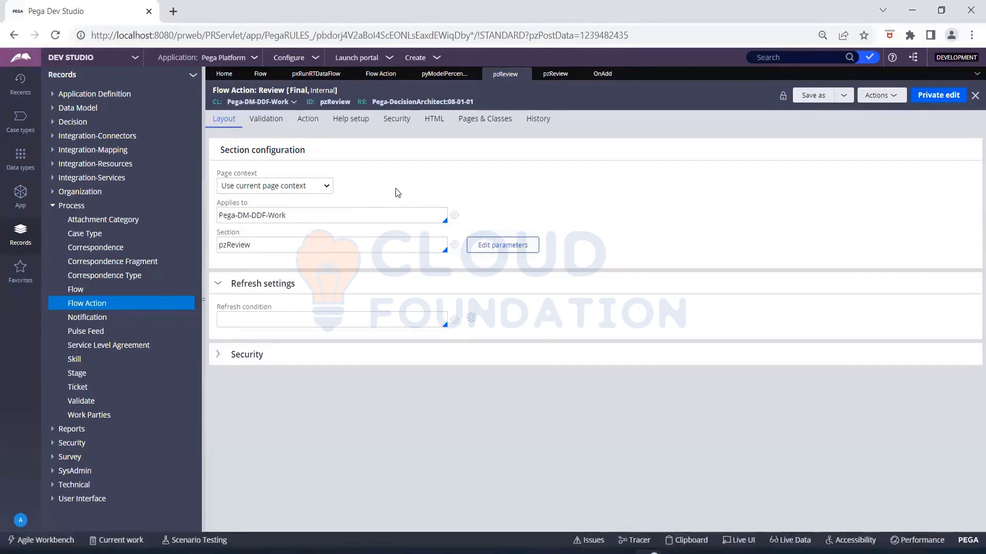
- Change the Review flow action's page context to 'Use clipboard page', leaving Page blank
left_click(329, 186)
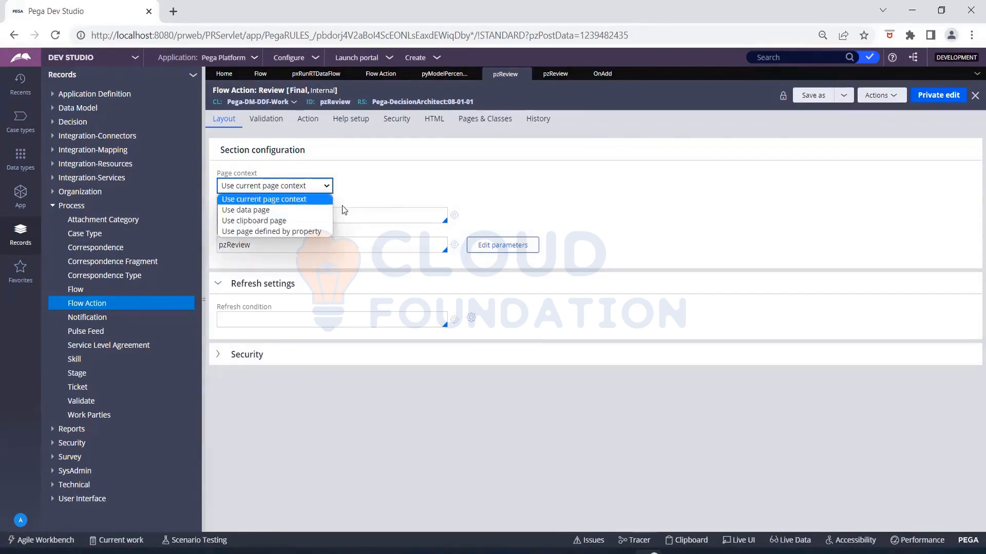
left_click(307, 221)
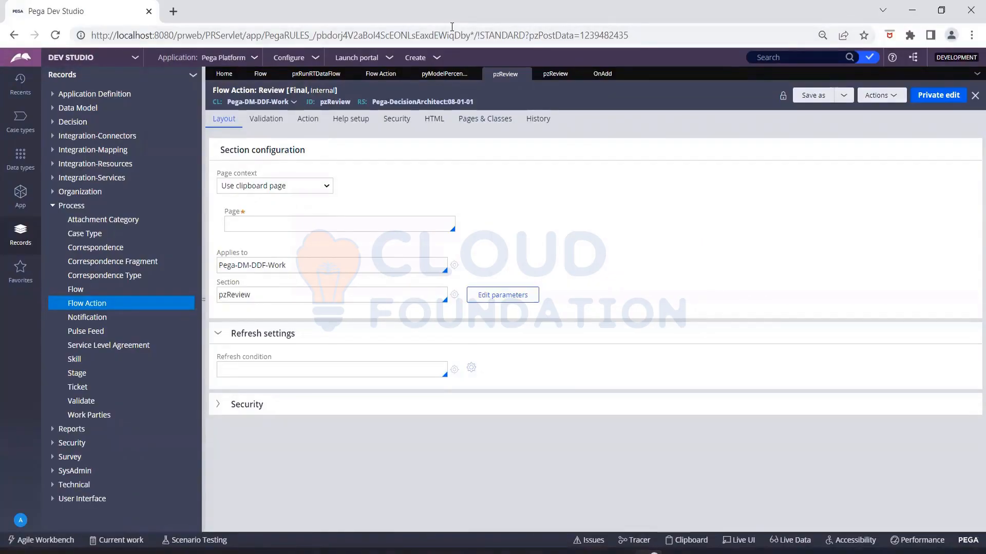
key("alt+Tab")
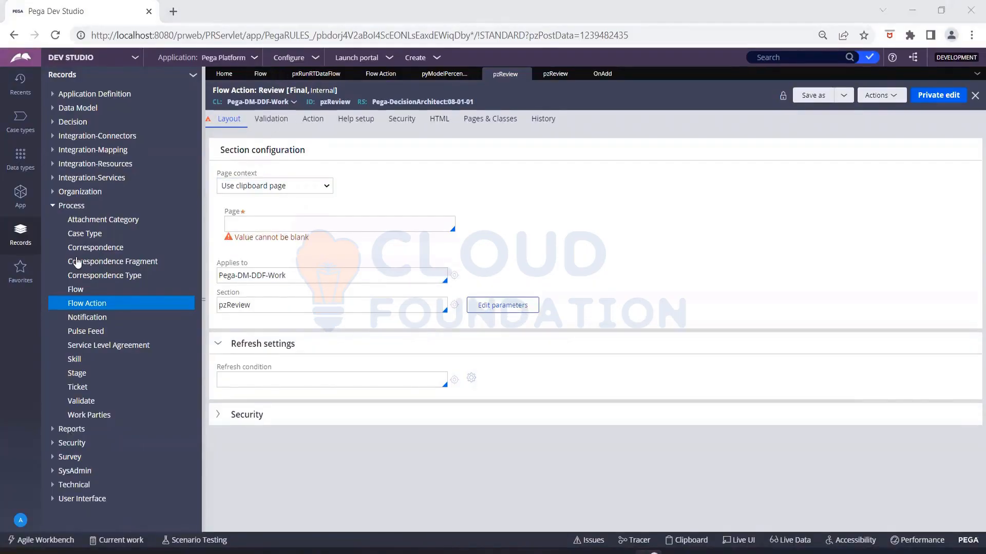
- Browse Records to SysAdmin > Agents and open the Pega-ProCom agents rule
left_click(53, 207)
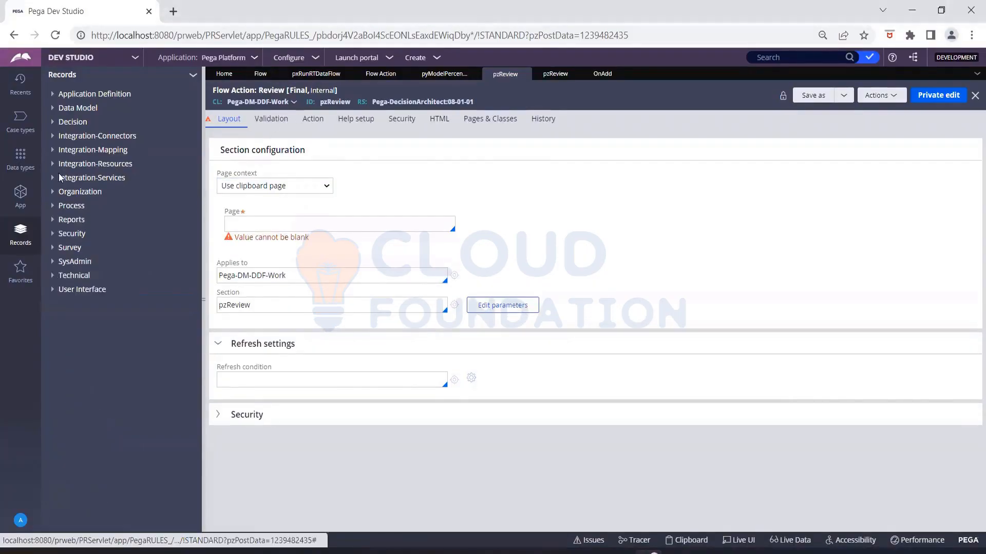
left_click(53, 276)
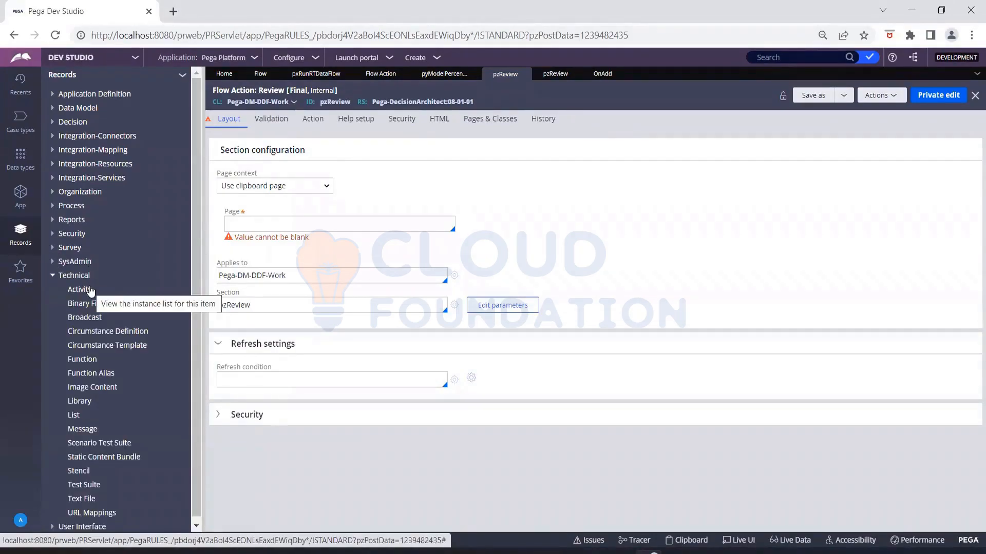
left_click(53, 262)
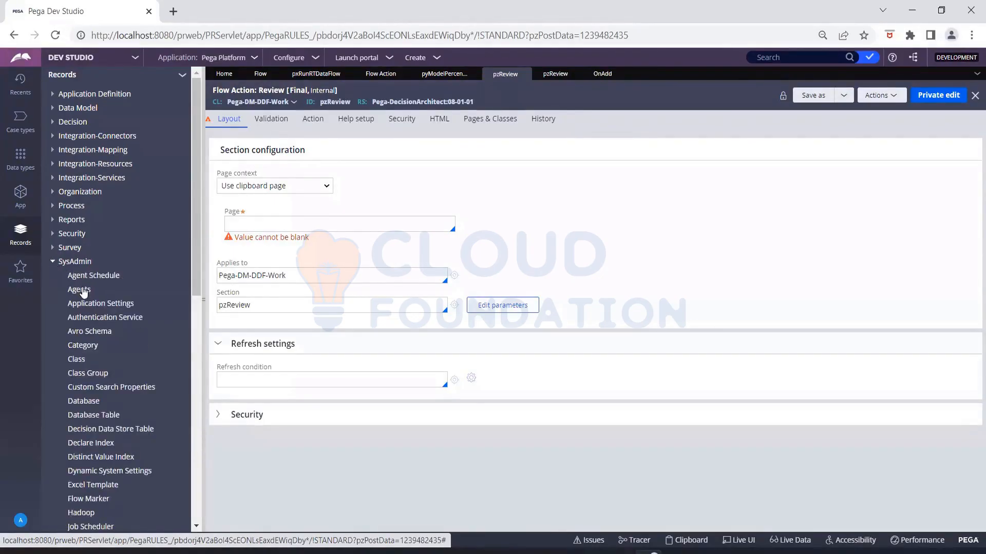
left_click(83, 291)
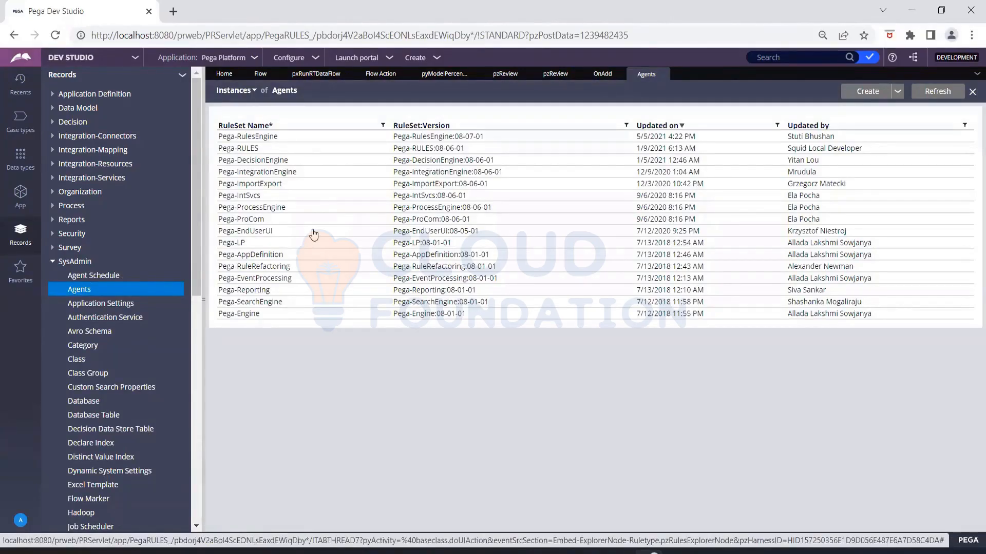
left_click_drag(300, 236, 284, 190)
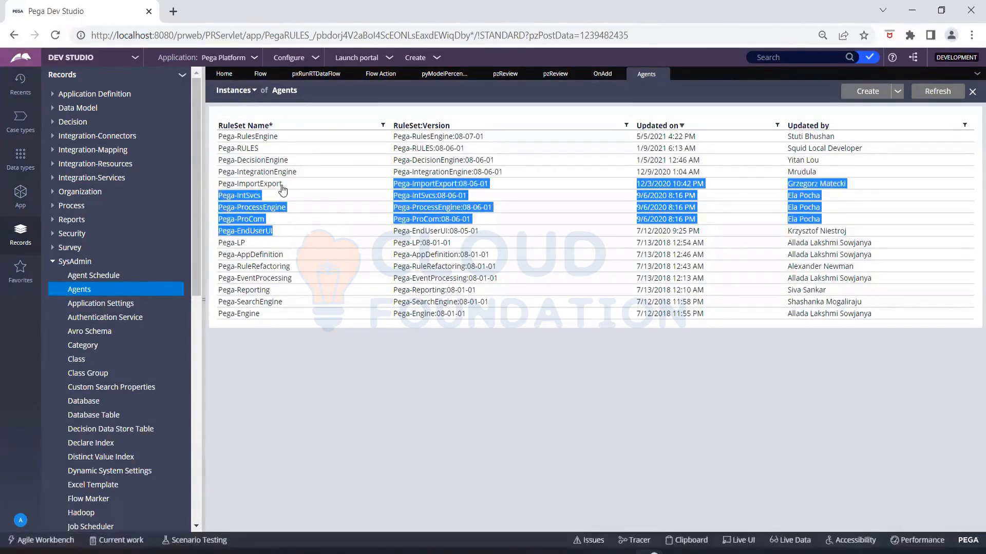
left_click(329, 391)
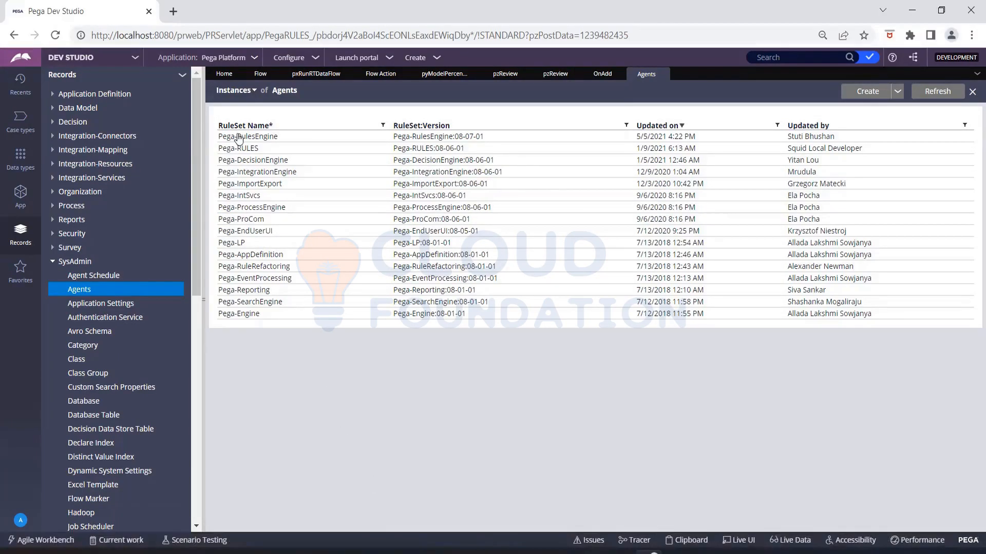
left_click(250, 220)
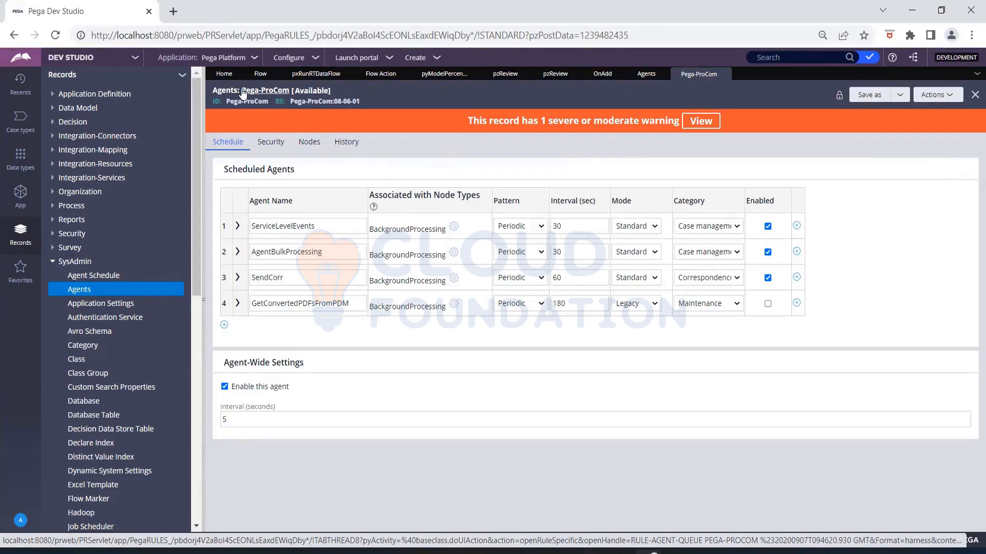
- Review the four Pega-ProCom agents, then expand ServiceLevelEvents to show ProcessEvent and 500 max records
left_click_drag(227, 101, 267, 108)
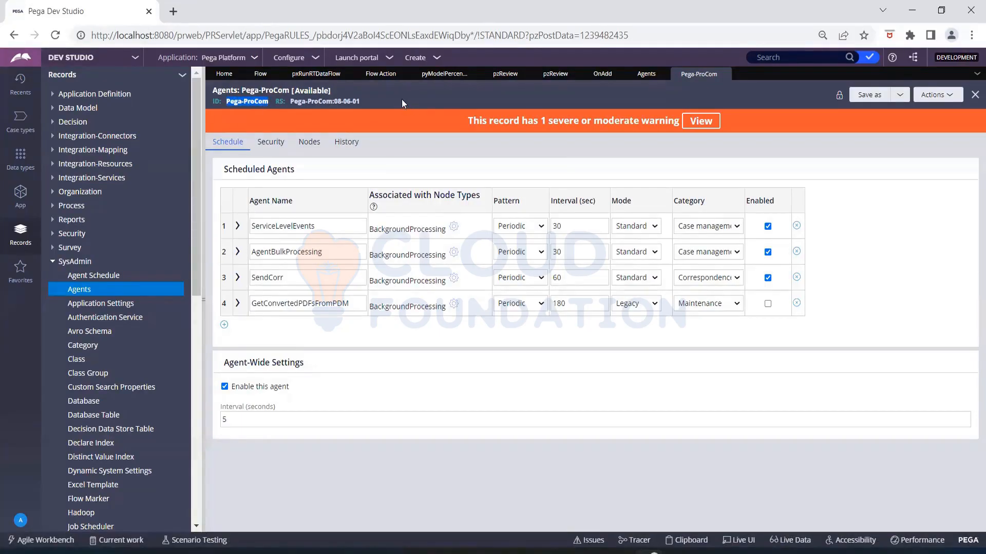
left_click(285, 252)
left_click(285, 276)
left_click(285, 303)
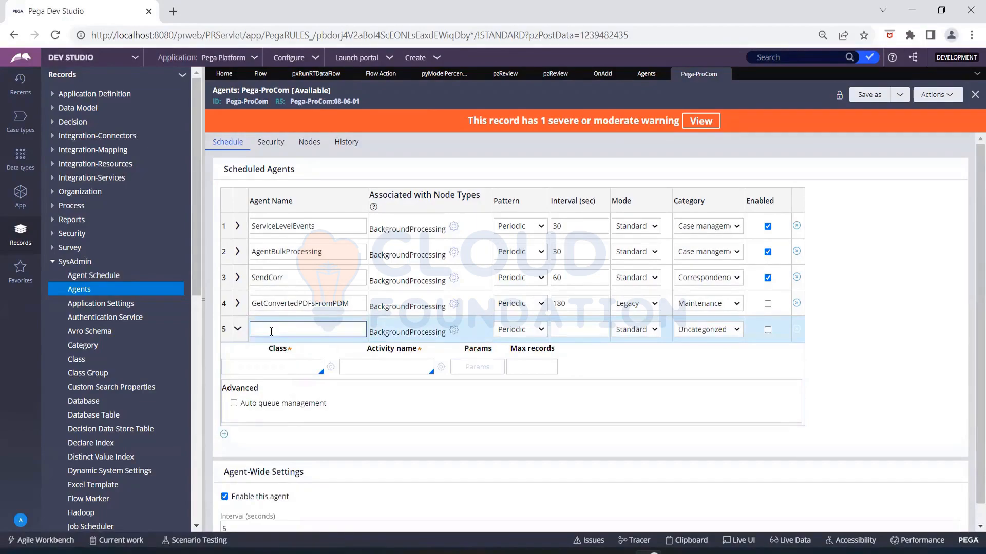
left_click(238, 227)
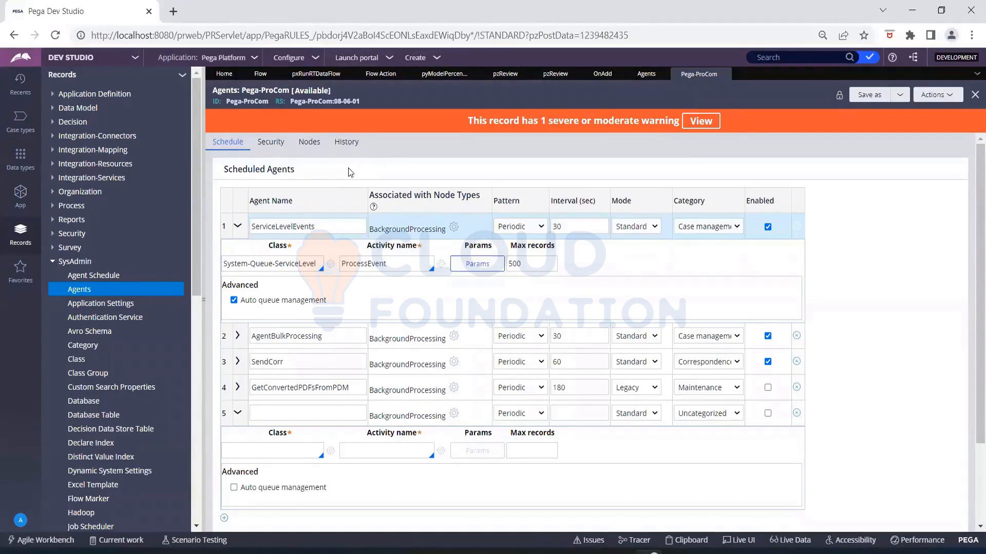
- List ServiceLevelEvents' schedule patterns: Periodic, Recurring and Startup
left_click(530, 232)
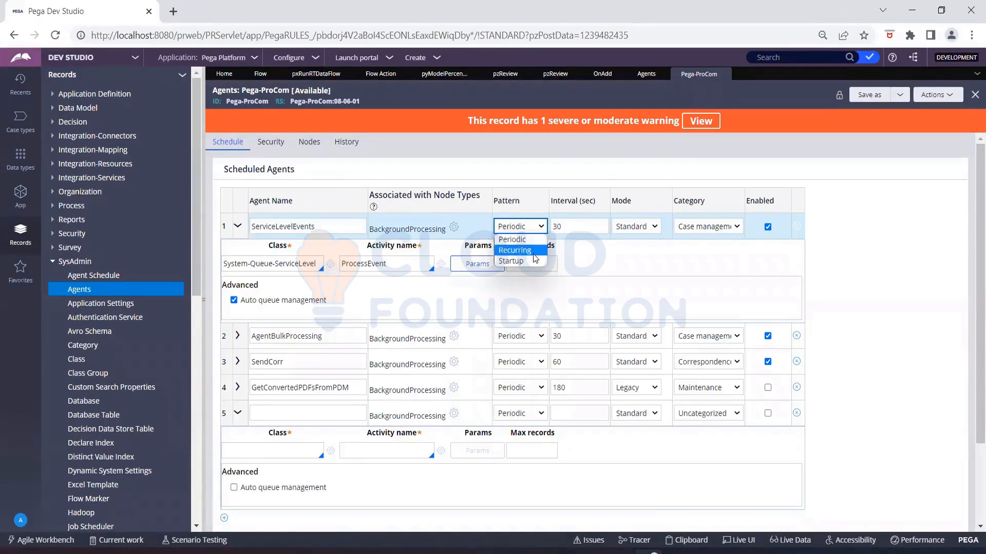
- Set ServiceLevelEvents to Recurring and view its Daily 7:00:00 PM Africa/Abidjan recurrence parameters
left_click(533, 254)
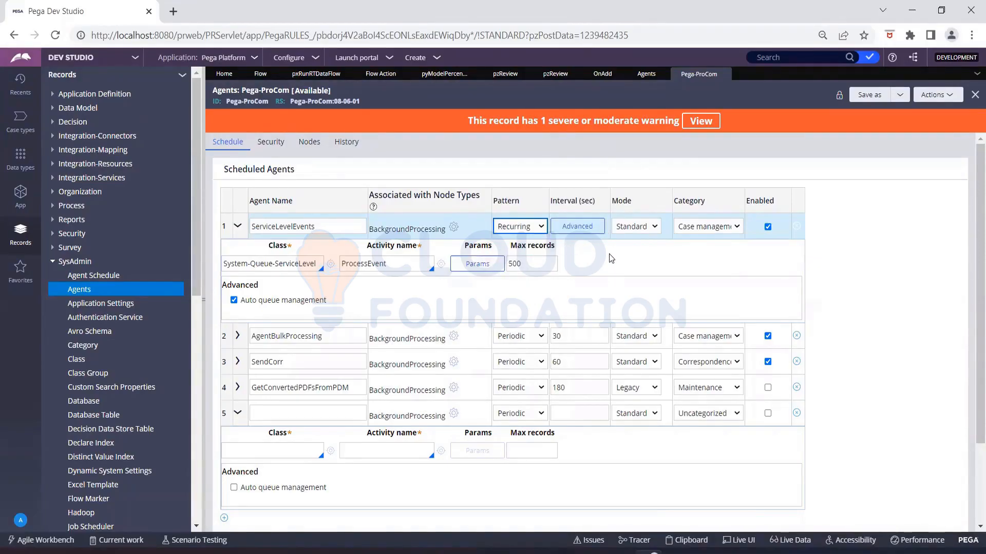
left_click(590, 228)
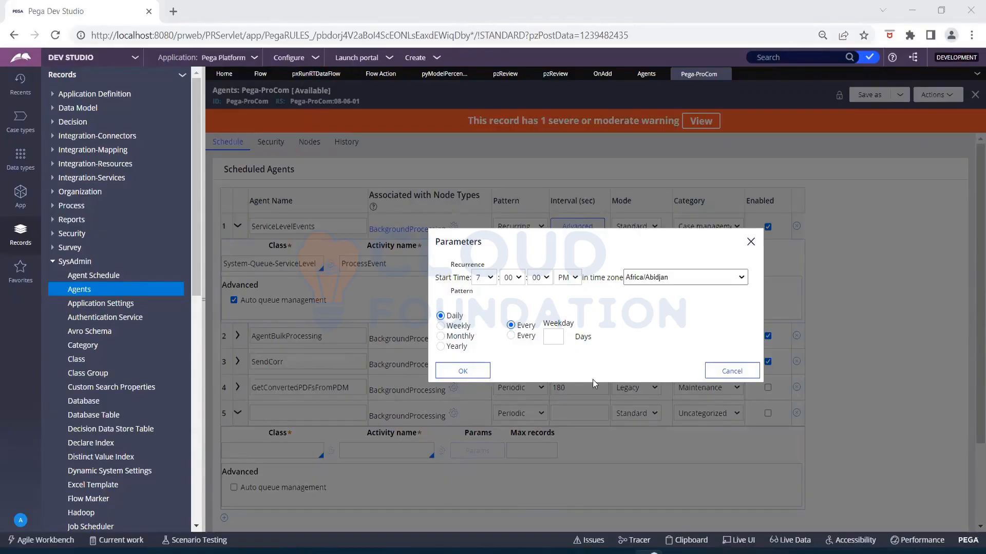
- Cancel the recurrence Parameters dialog unchanged, keeping ServiceLevelEvents on the Recurring pattern
left_click(659, 278)
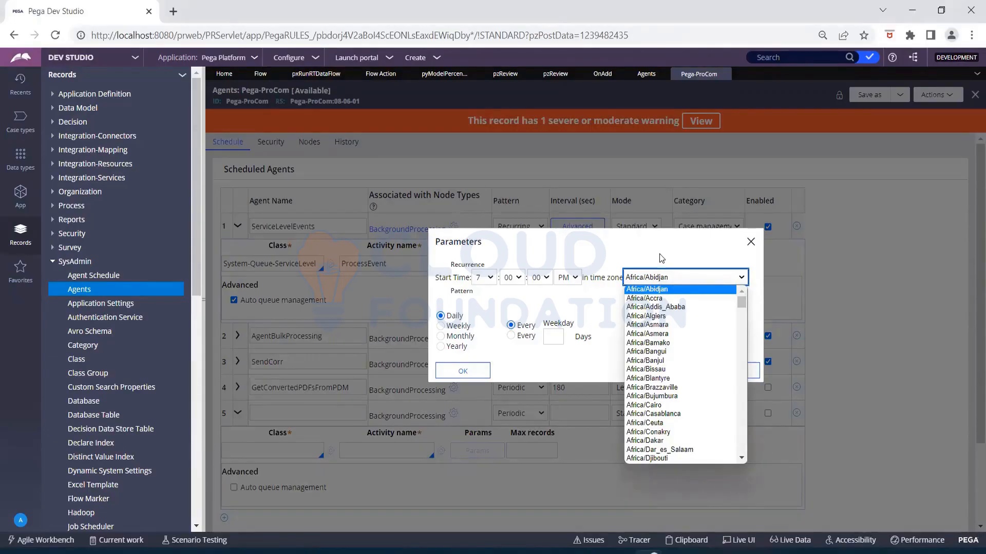
left_click(662, 259)
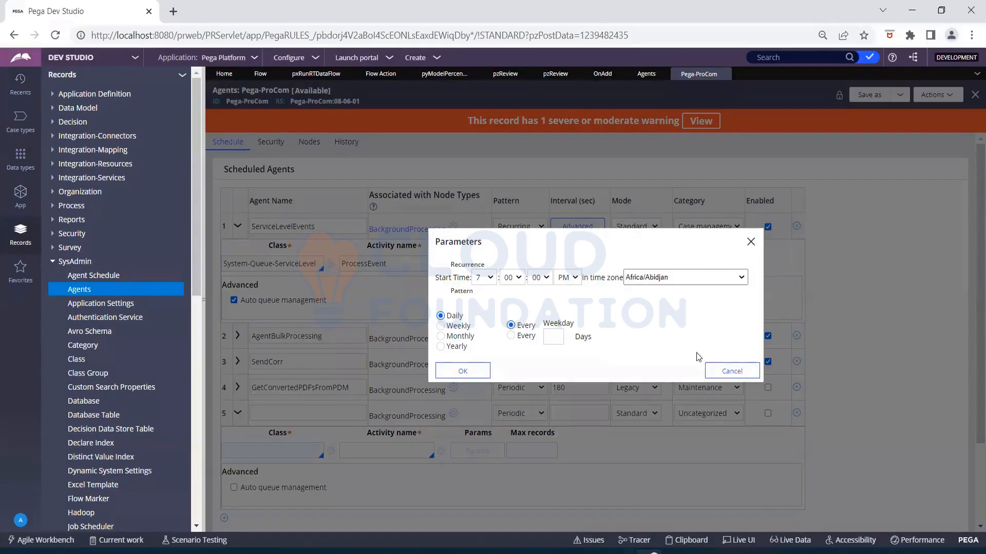
left_click(728, 371)
left_click(543, 228)
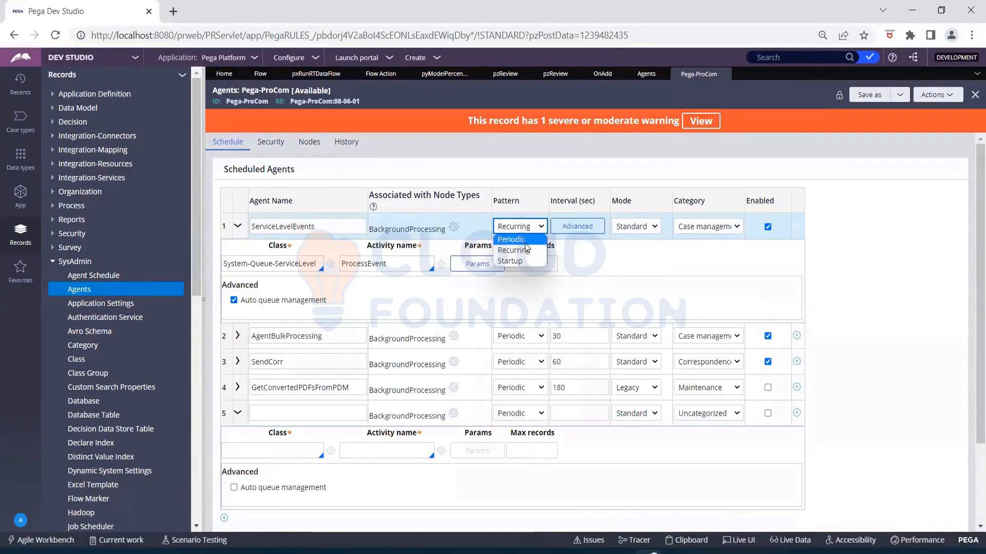
left_click(655, 227)
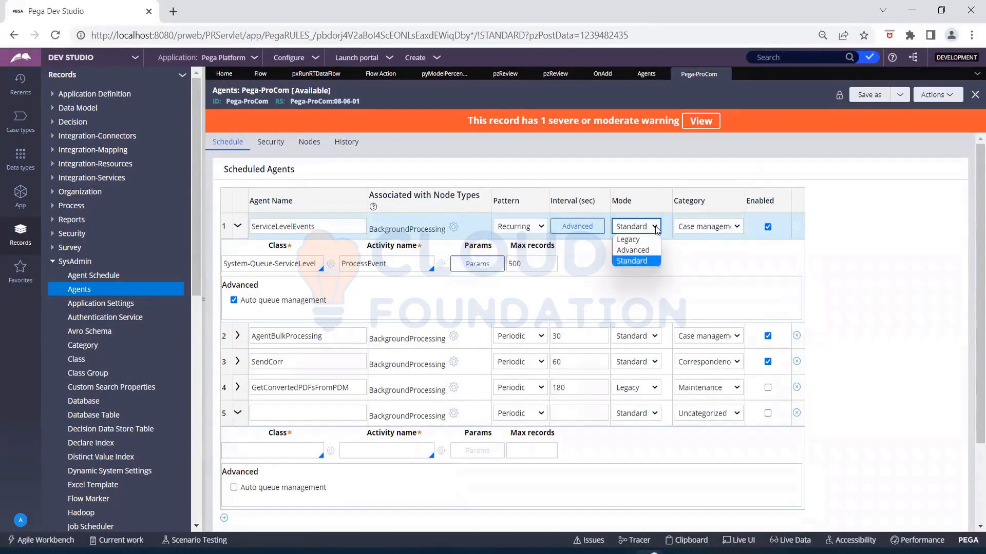
left_click(645, 262)
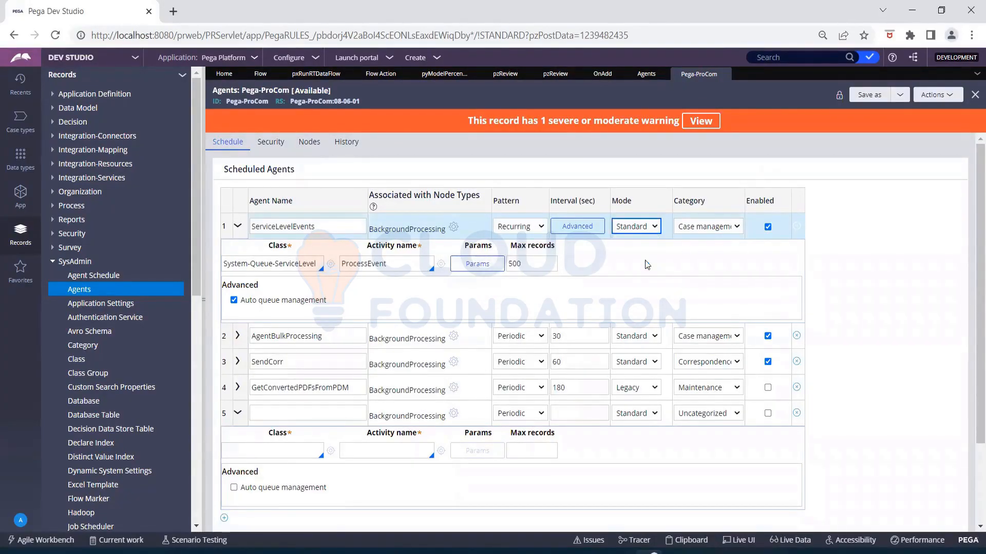
left_click(649, 232)
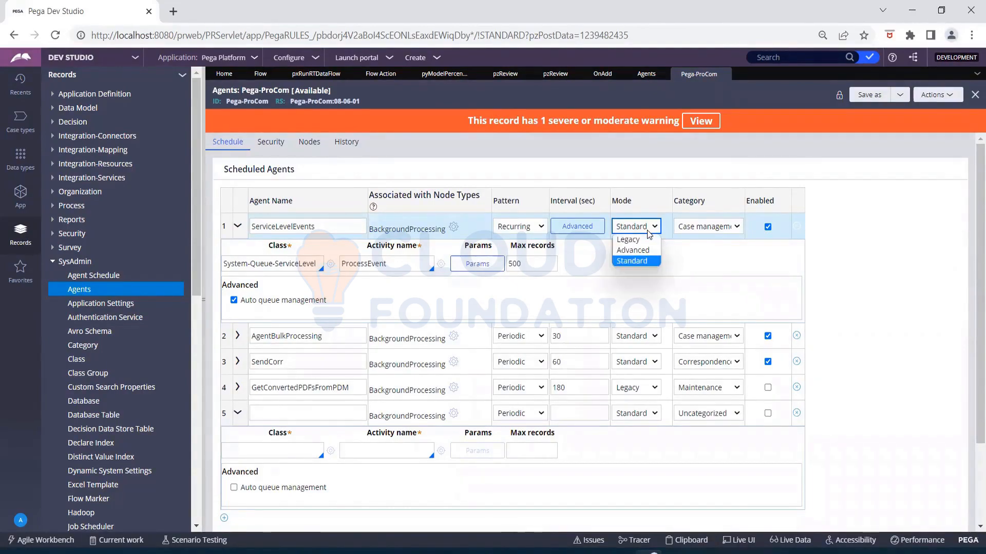
left_click(651, 261)
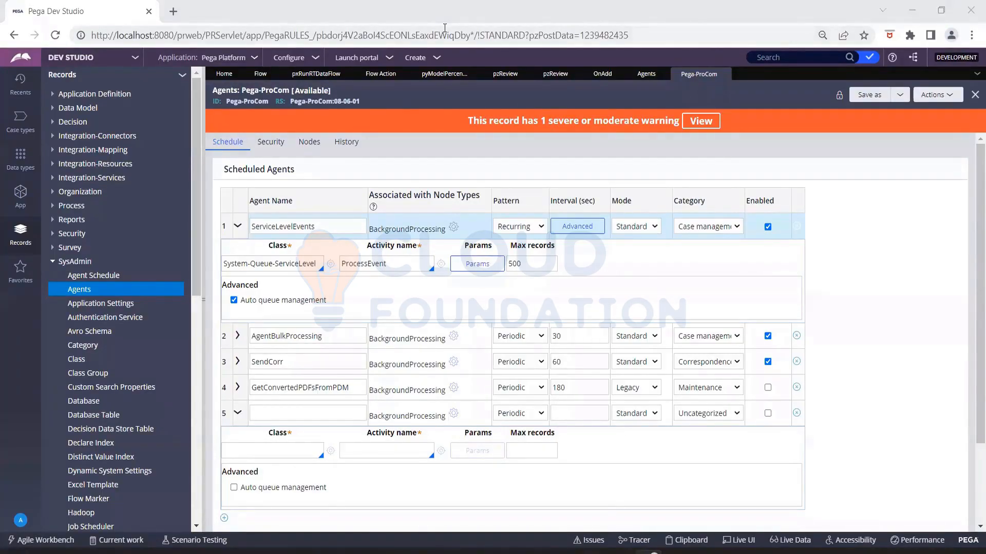
- Switch ServiceLevelEvents to Advanced mode and point out its single-node and delayed-run options
left_click(654, 232)
left_click(653, 250)
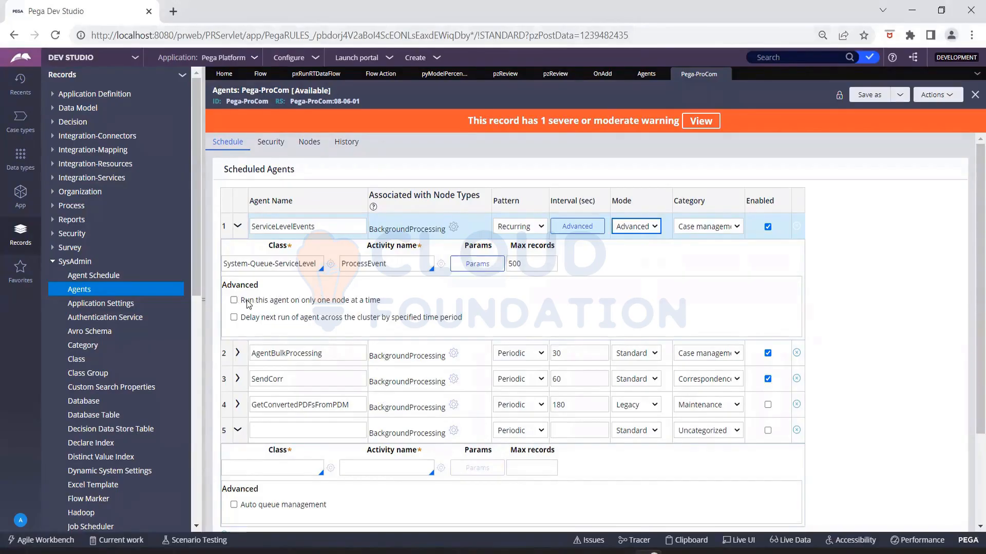
left_click_drag(245, 301, 384, 310)
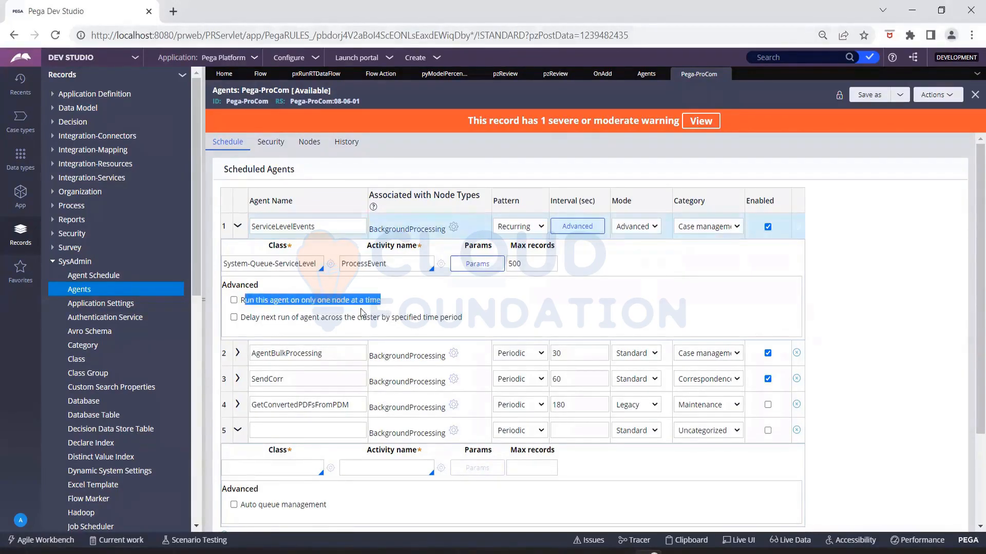
left_click_drag(241, 318, 473, 333)
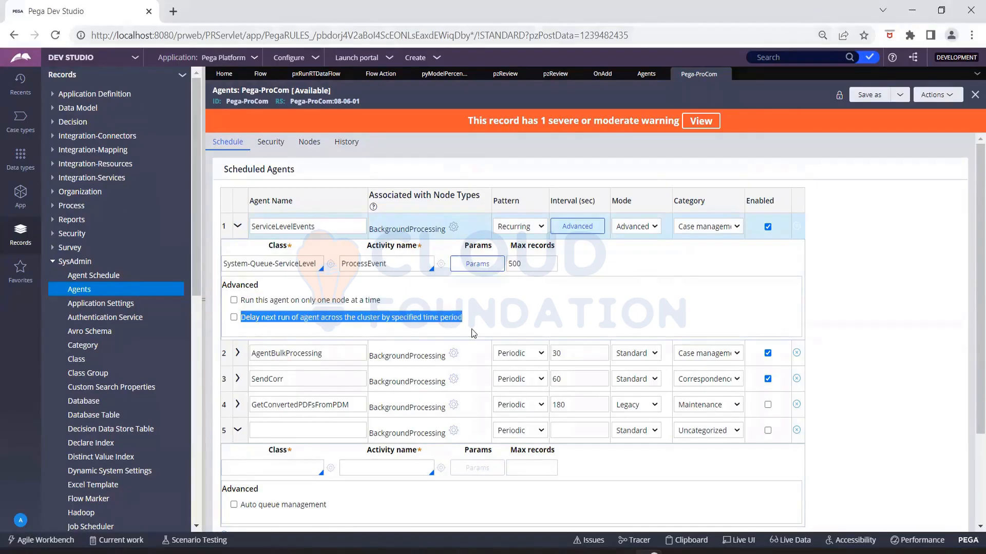
left_click(483, 322)
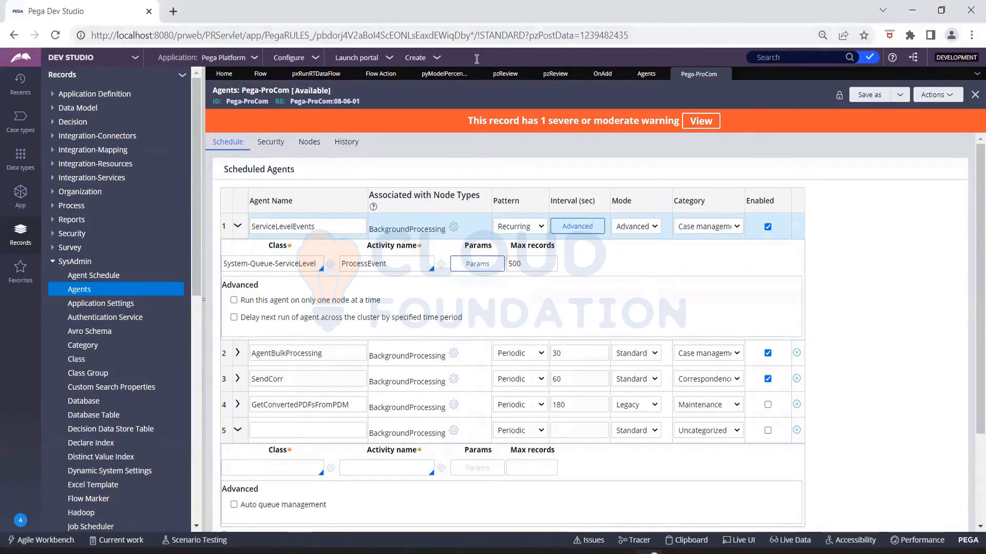
left_click(643, 229)
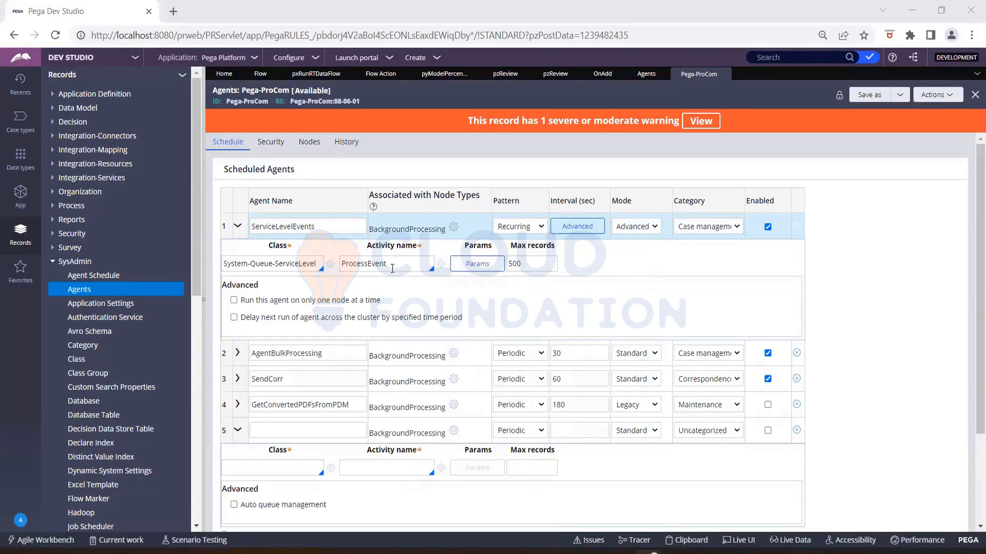
- Open the ProcessEvent activity on System-Queue-ServiceLevel from the ServiceLevelEvents agent row
left_click_drag(384, 262, 335, 263)
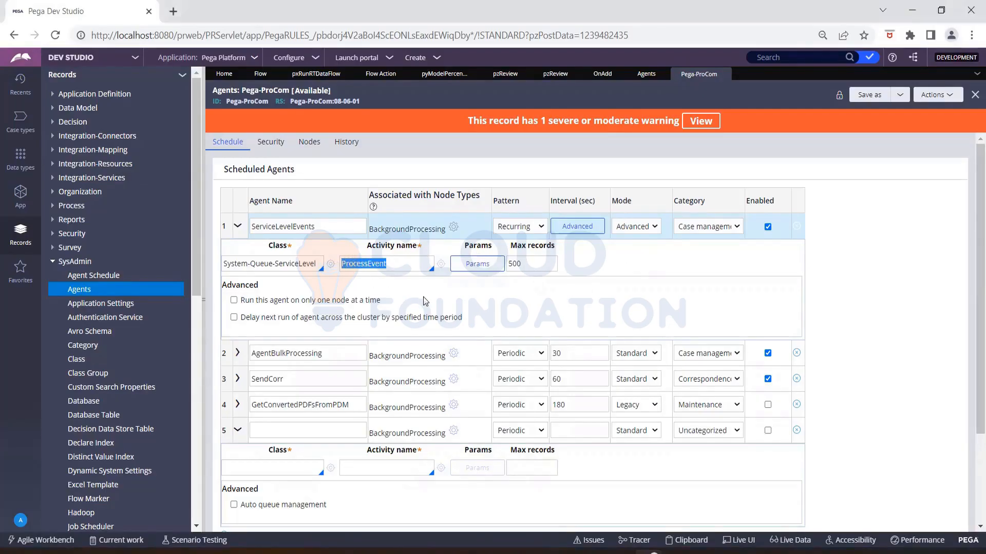
left_click(420, 298)
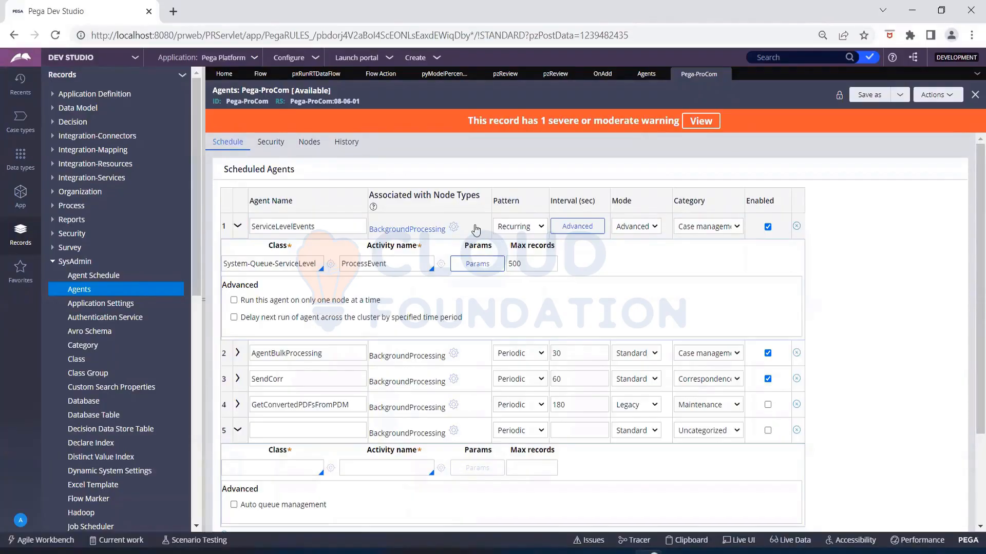
left_click(440, 264)
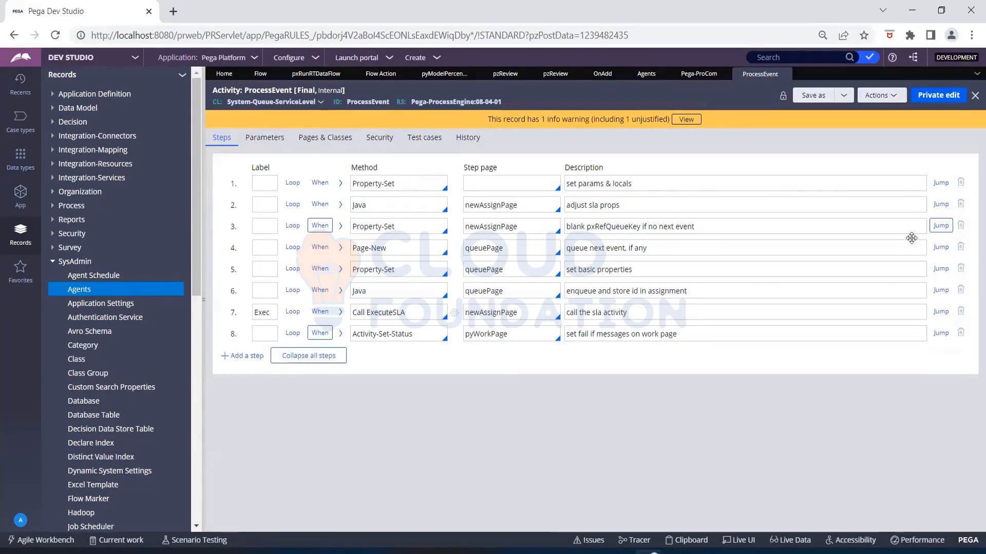
- Check step 3's When jump, then open the ExecuteSLA activity called in ProcessEvent's step 7
left_click(941, 226)
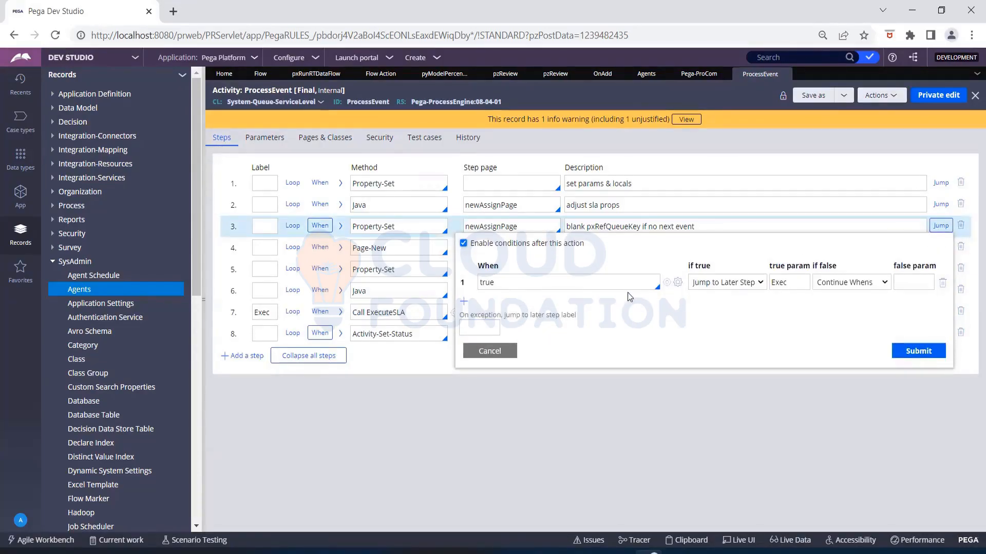
left_click(477, 353)
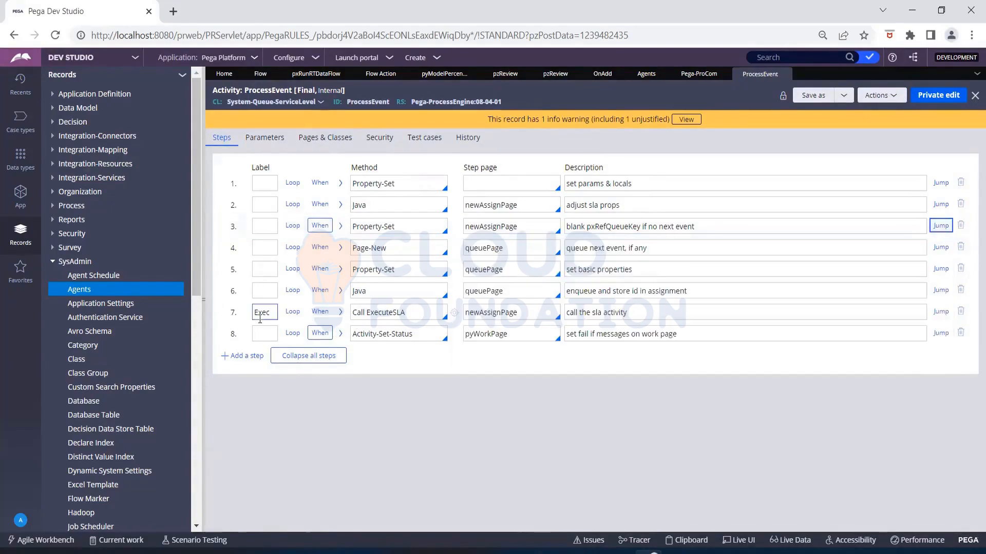
left_click(341, 313)
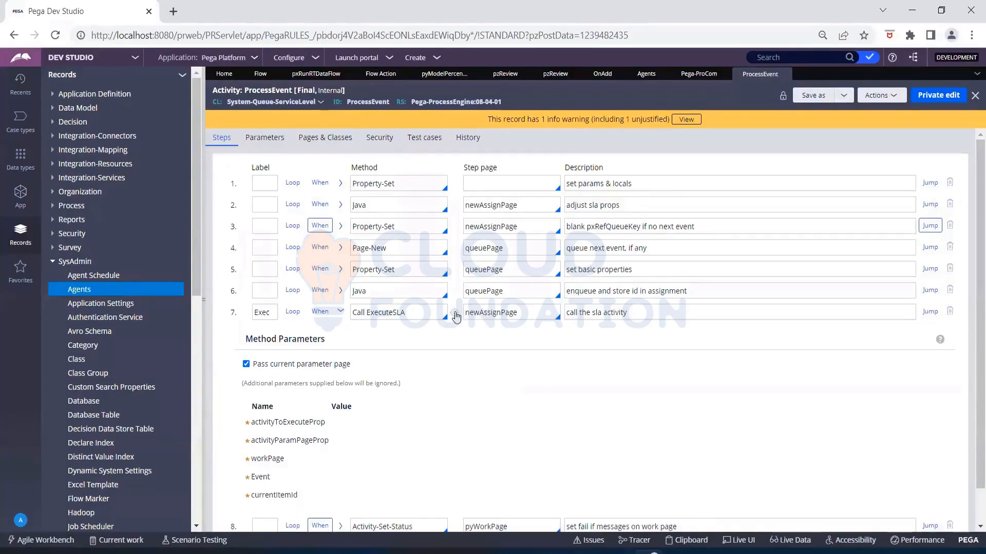
left_click(455, 313)
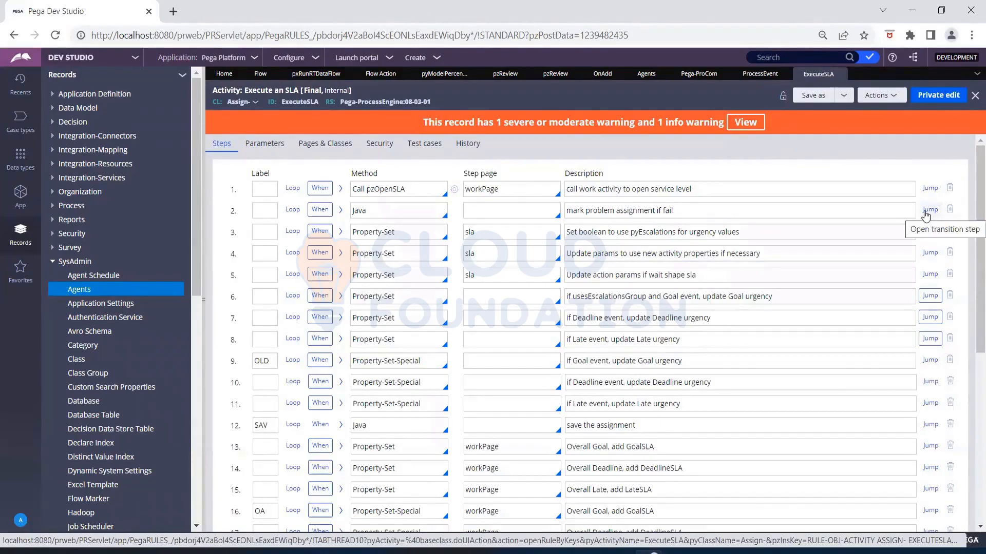
- Scroll through ExecuteSLA's steps down to step 28's Obj-Save-Cancel method
scroll(703, 352, "down", 1)
scroll(703, 352, "down", 3)
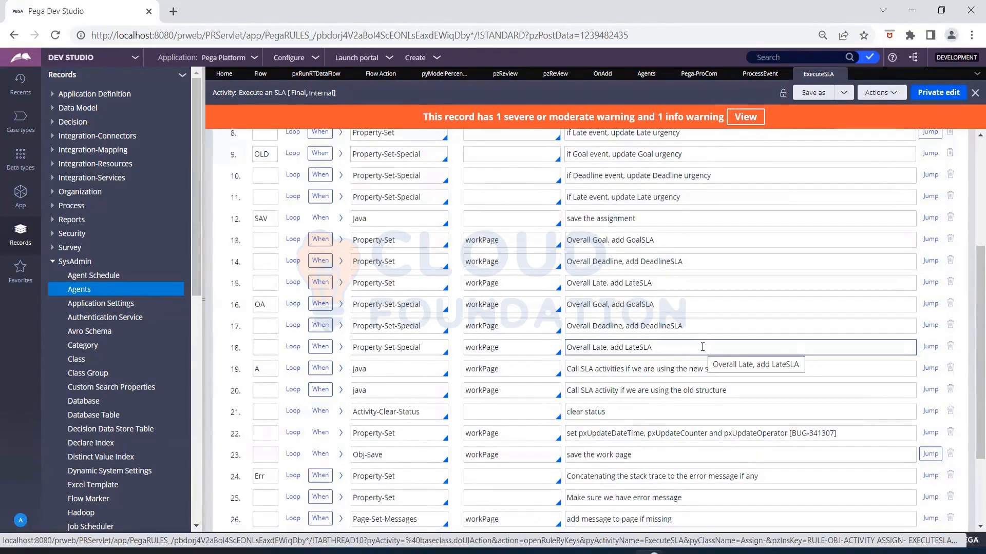
scroll(417, 449, "down", 2)
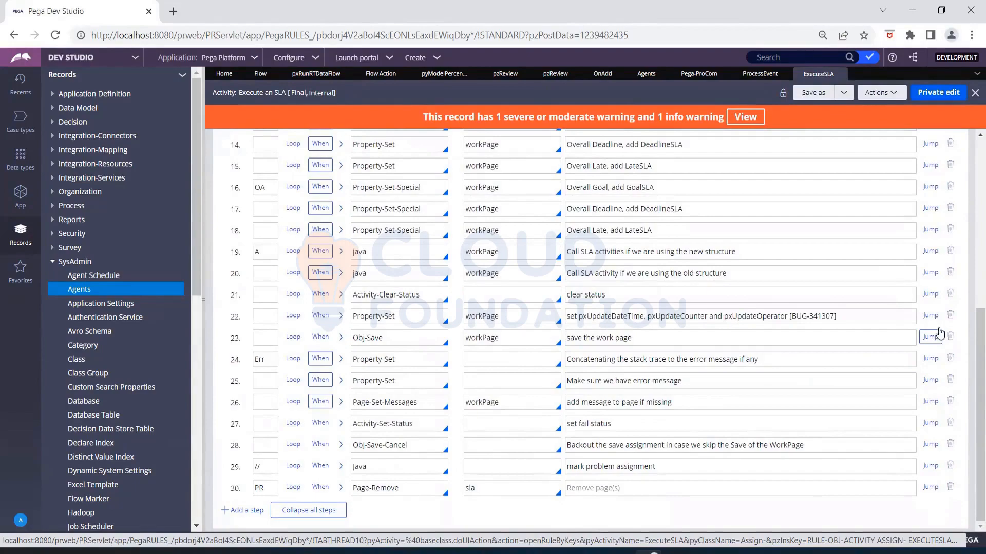
left_click(929, 344)
left_click(404, 445)
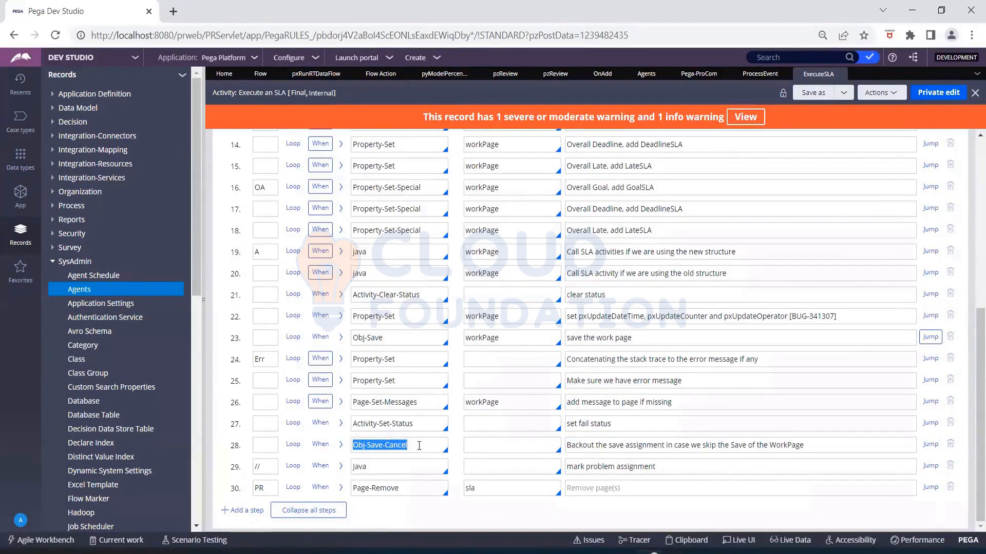
- Expand step 27 to reveal Severity Fail and Message Local.errMessage, briefly checking step 28's parameters
left_click(340, 424)
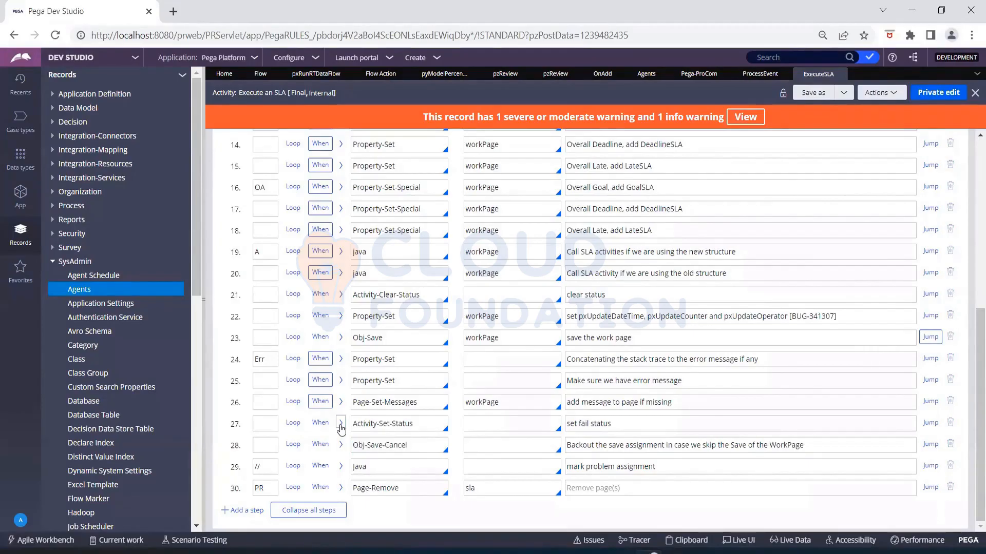
scroll(369, 429, "down", 2)
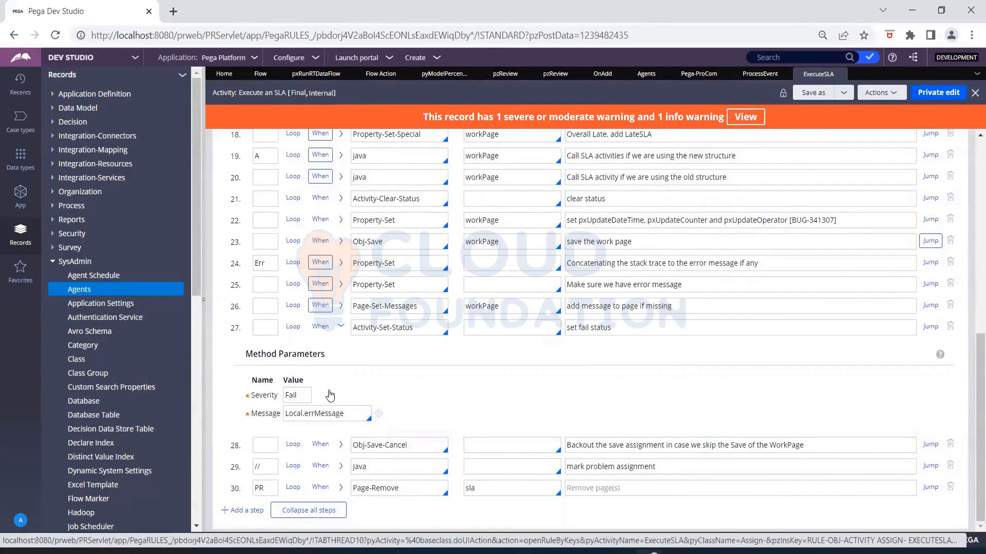
left_click(341, 445)
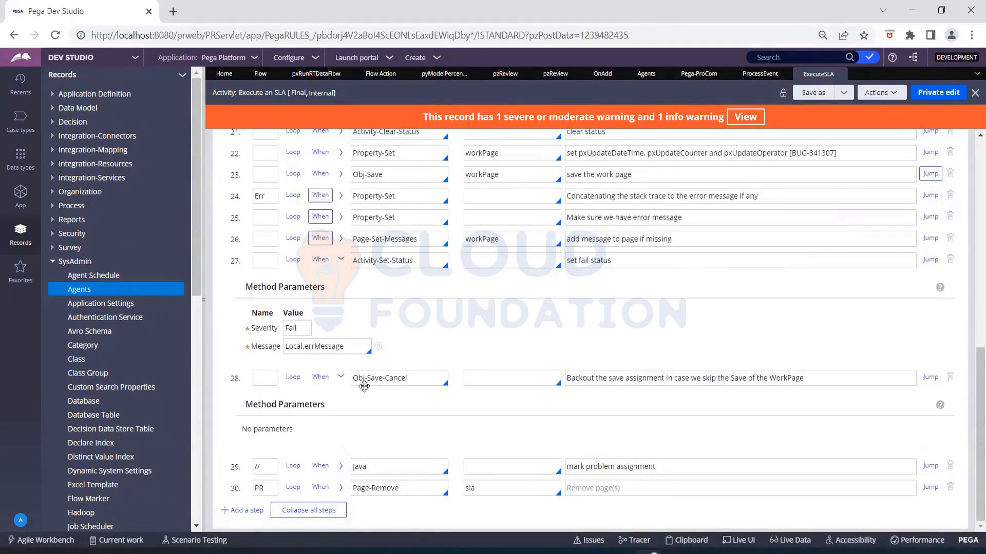
left_click(341, 378)
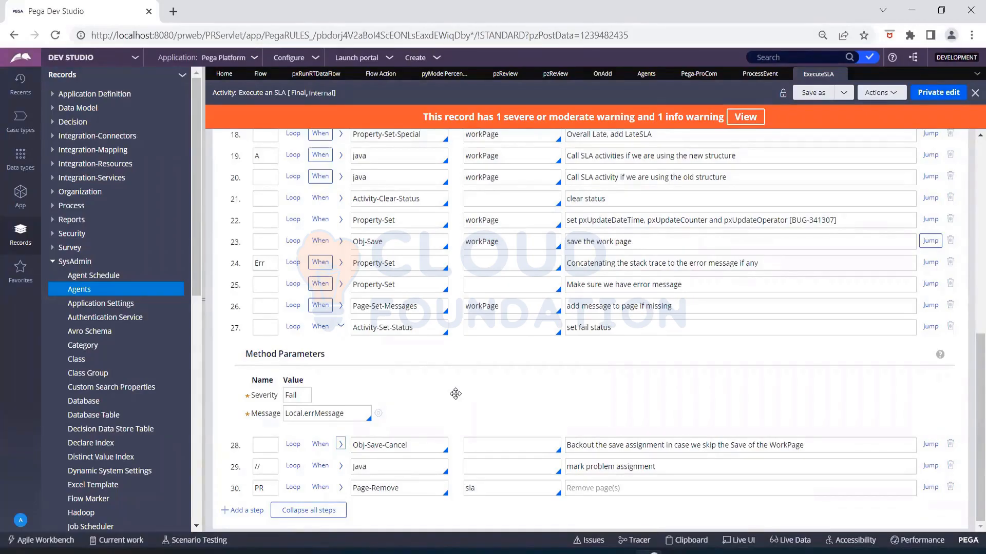
- Review ServiceLevelEvents' run-on-one-node and delay-next-run options in Pega-ProCom, then return to the Agents list
left_click(692, 76)
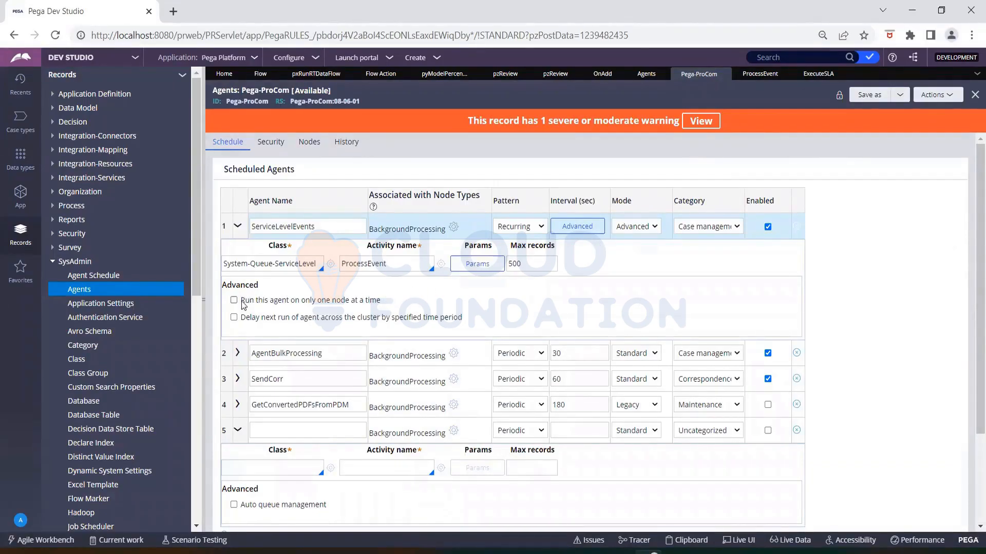
left_click_drag(243, 303, 406, 307)
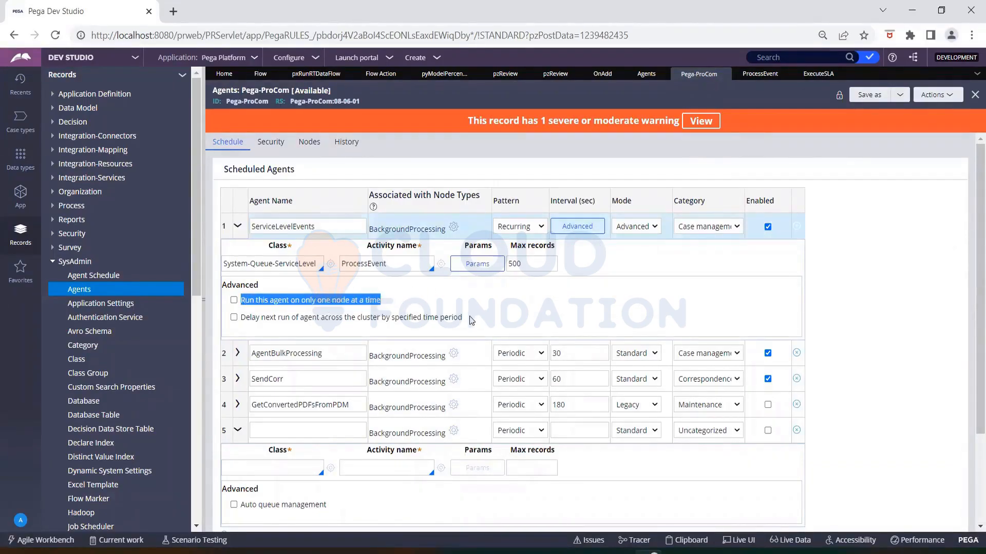
left_click_drag(472, 320, 311, 300)
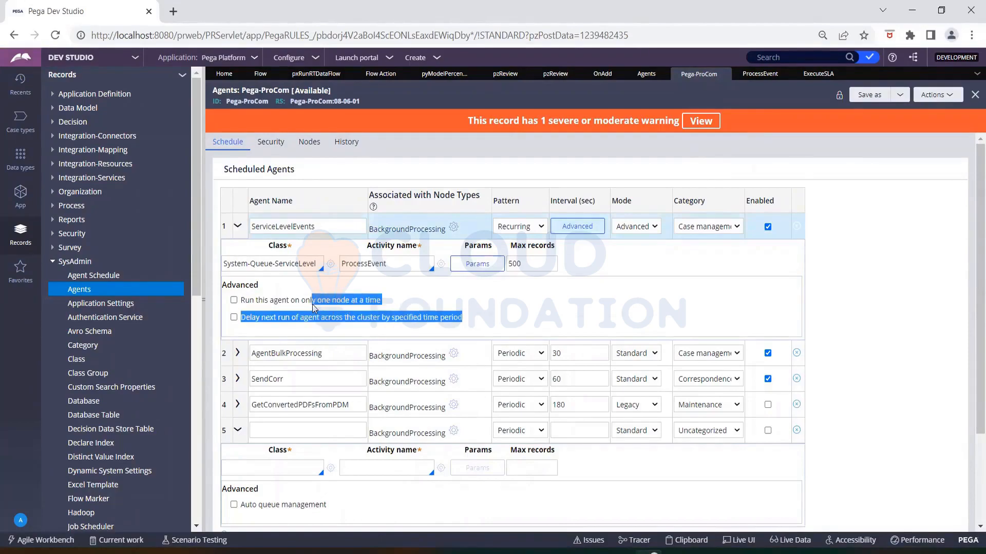
left_click(400, 295)
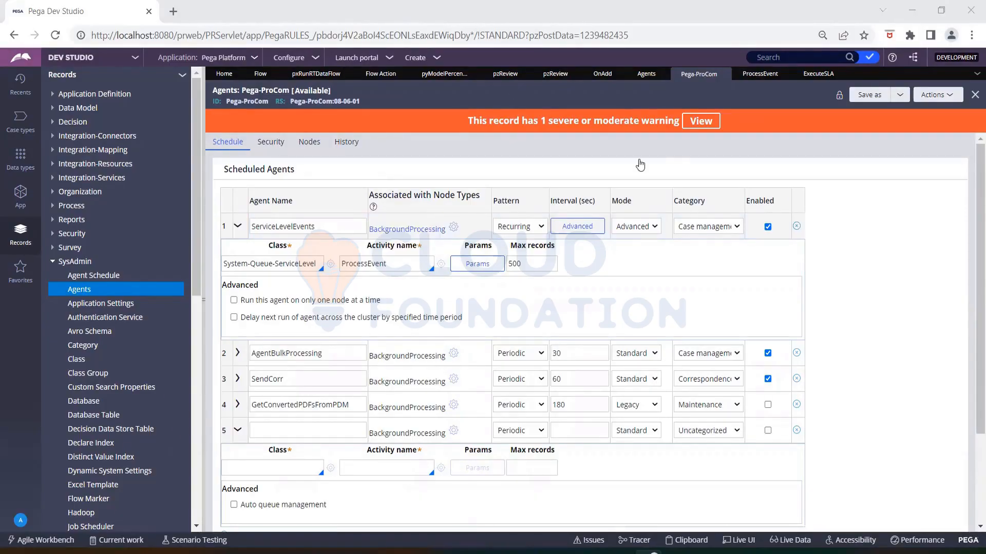
left_click(646, 73)
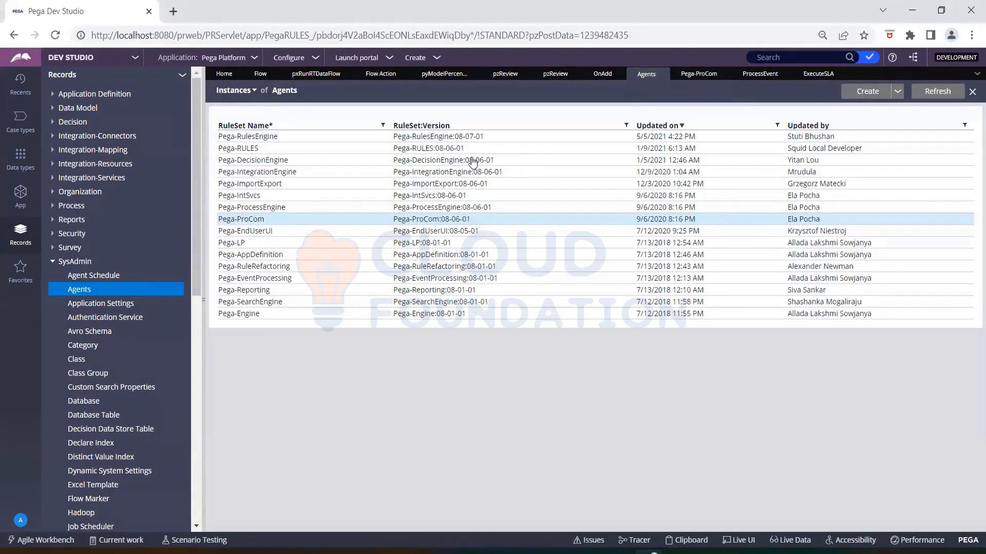
- Open pxAutomaticColumnPopulation from Pega-ImportExport's first agent and display step 1's Java source
left_click(275, 183)
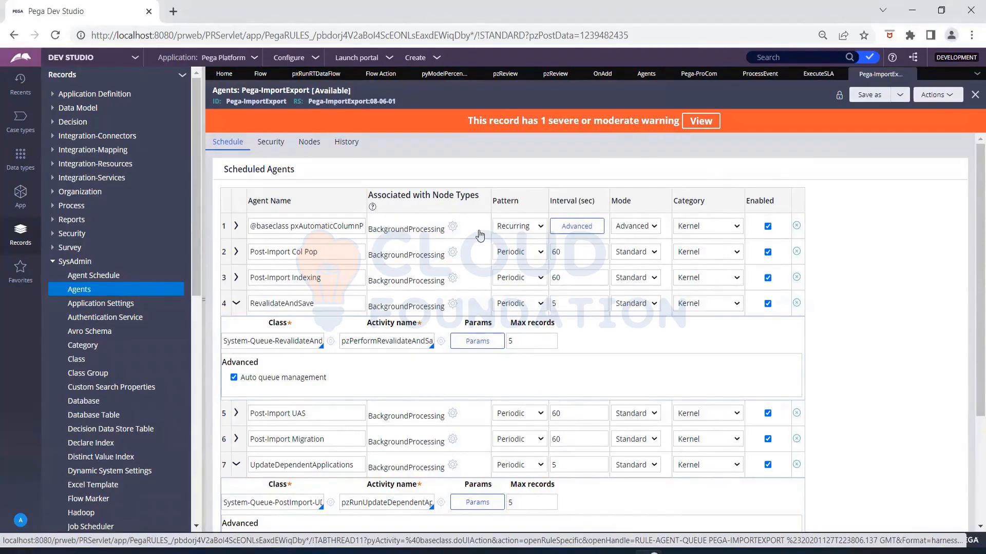
left_click(236, 226)
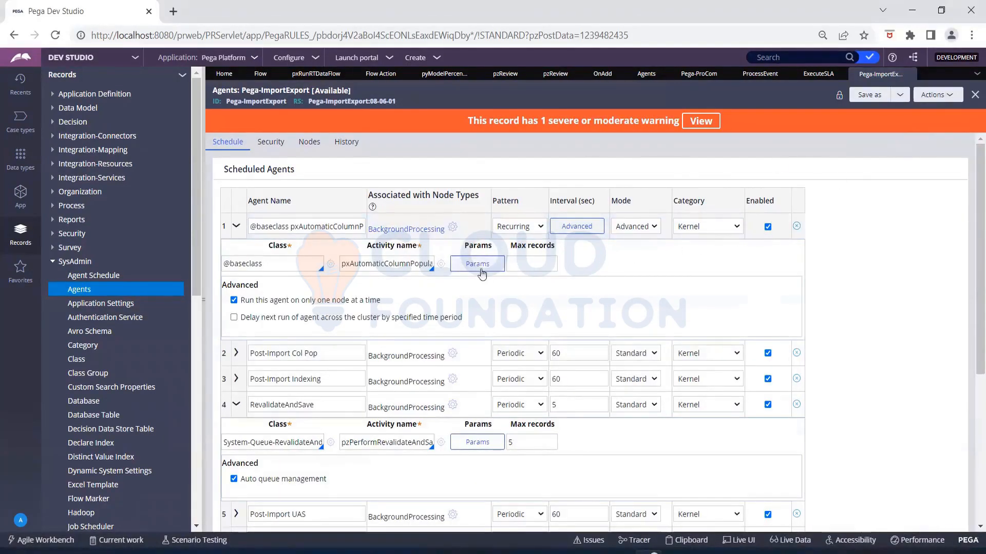
left_click(441, 264)
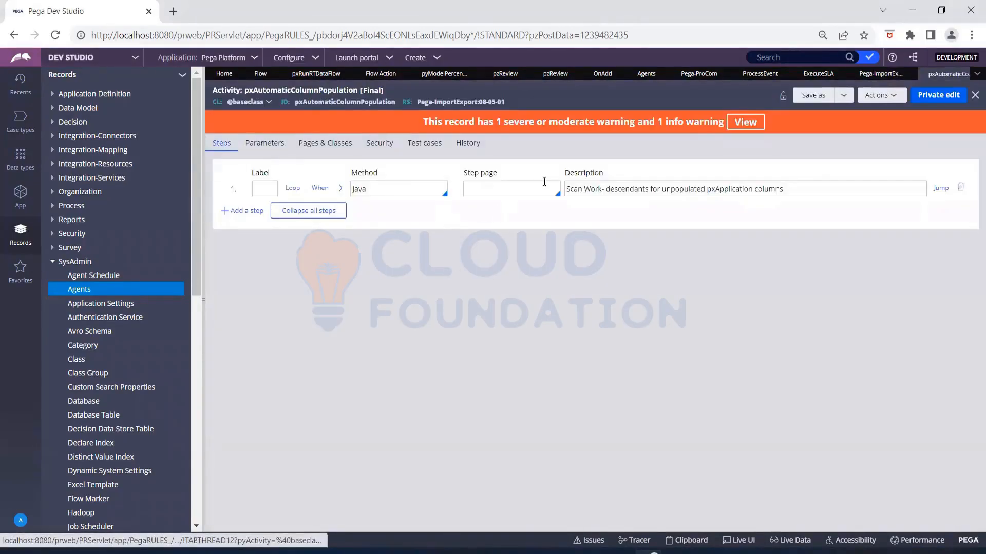
left_click(341, 188)
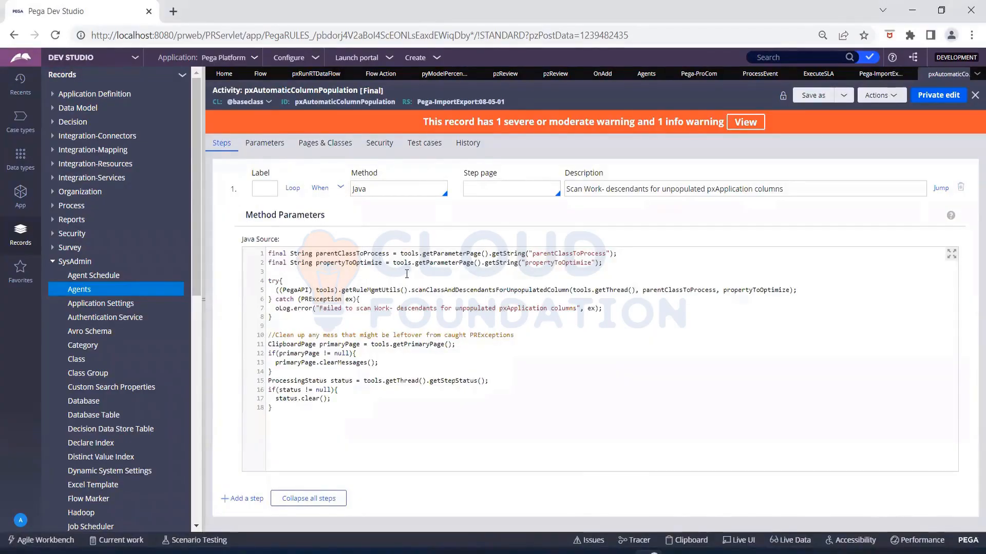
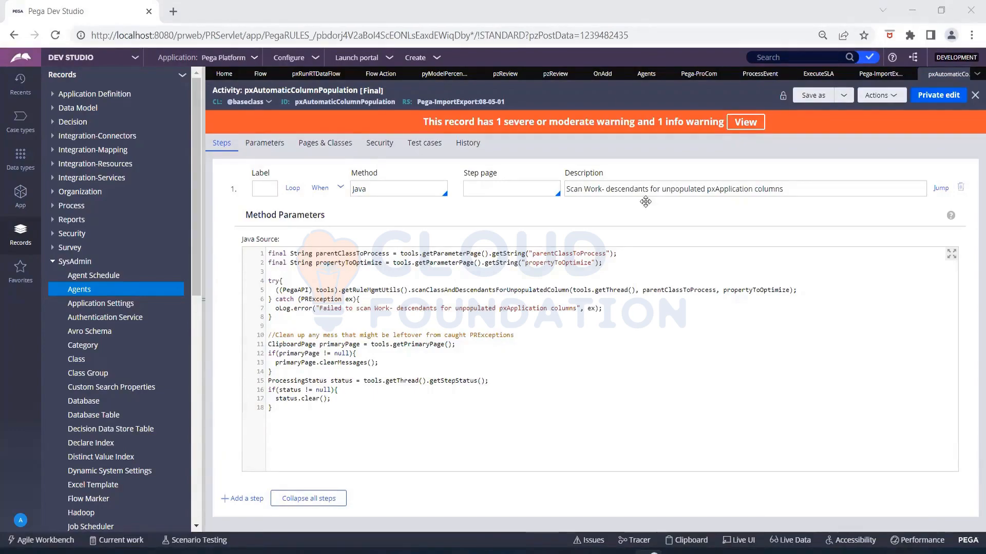
- Bring up the Pega-ImportExport agents rule's Schedule form with its scheduled agents
left_click(881, 74)
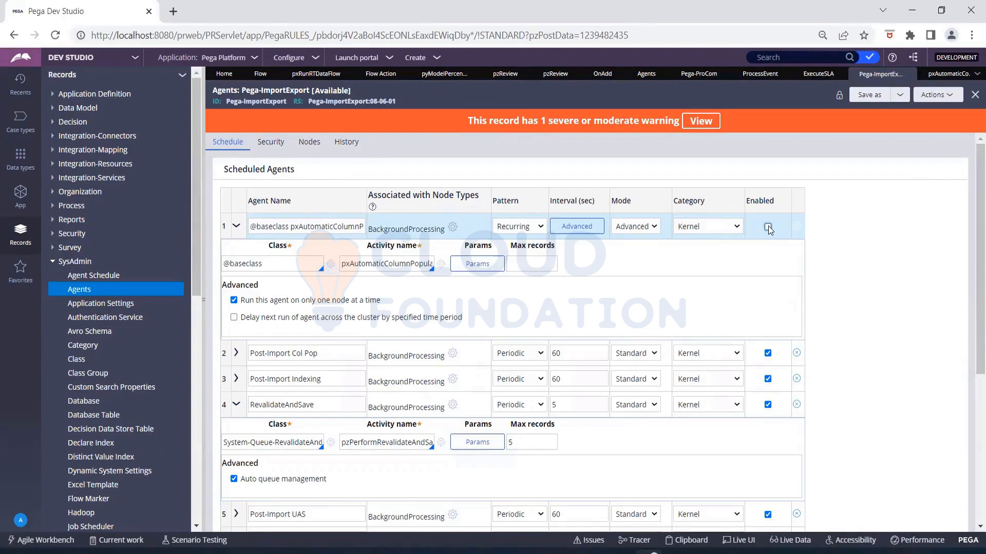
- Re-enable the pxAutomaticColumnPopulation agent in row 1, keeping its category as Kernel
left_click(768, 227)
left_click(712, 227)
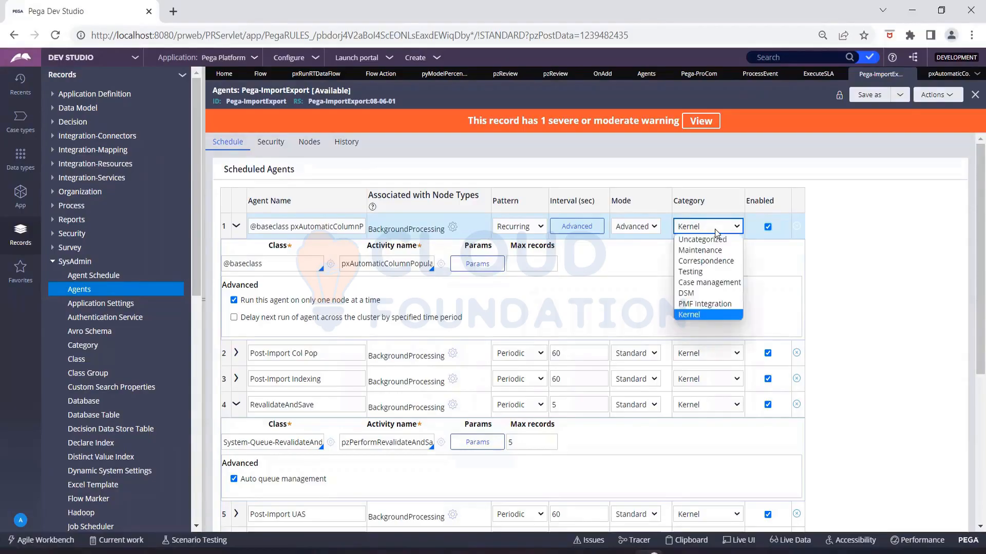
left_click(889, 259)
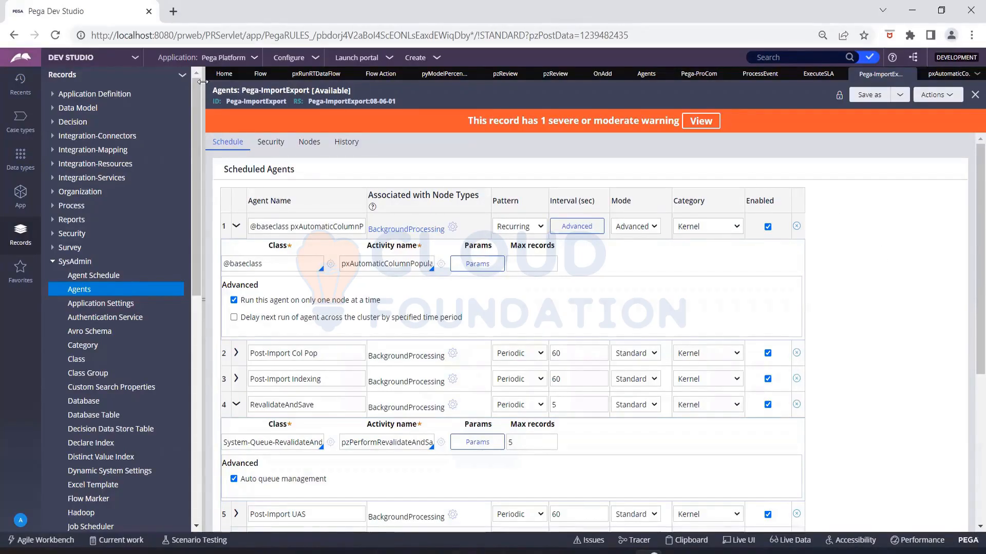
- Switch to Admin Studio and open the Agents page listing all 78 agents
left_click(111, 63)
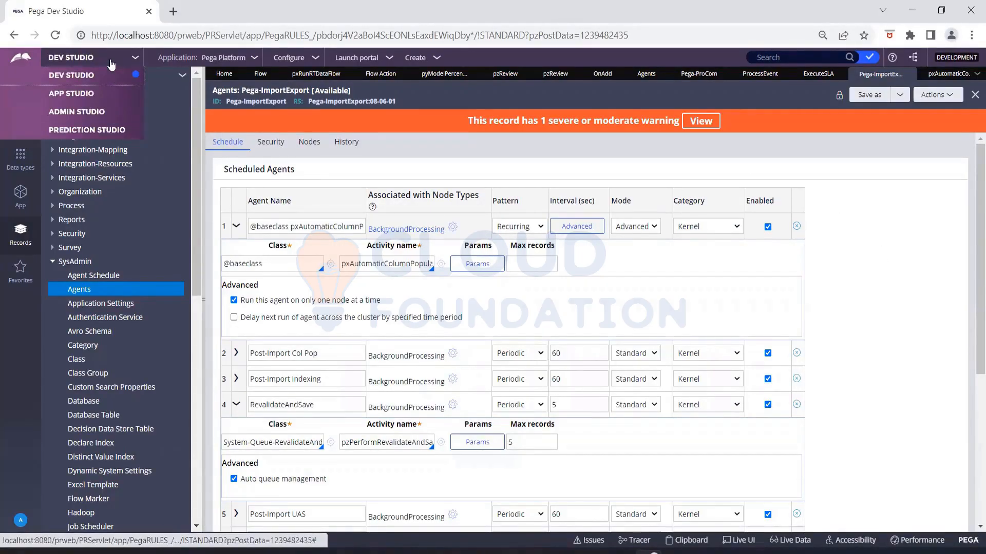
left_click(107, 109)
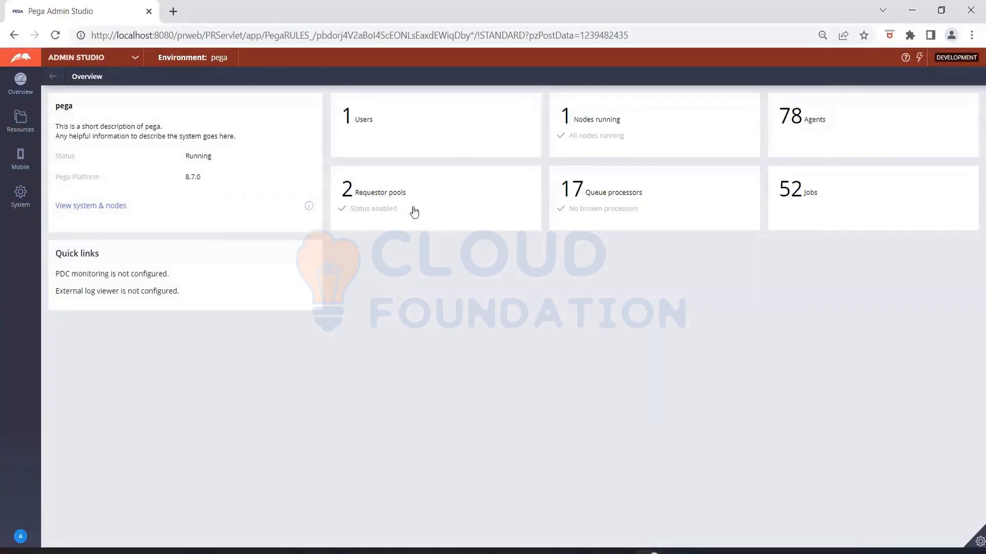
left_click(824, 132)
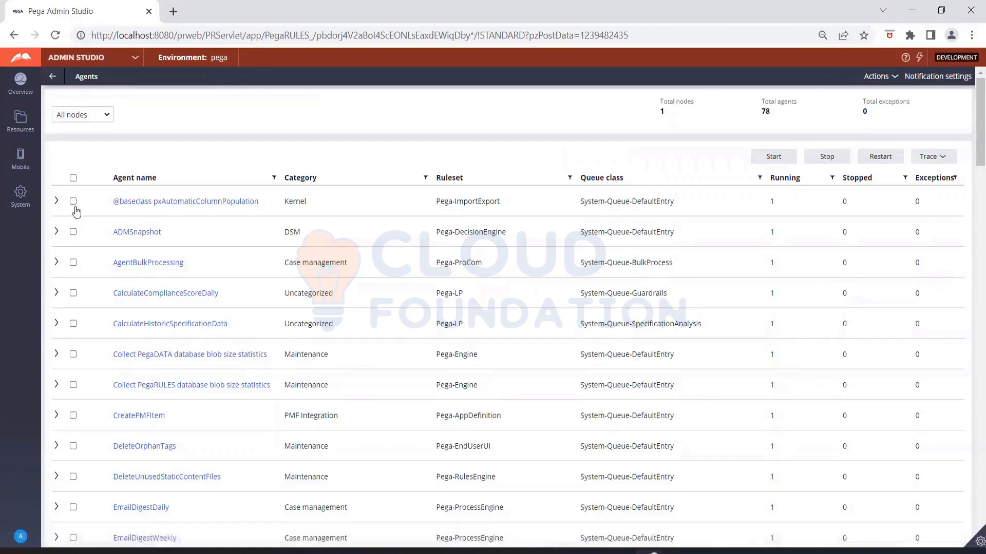
- Check the first agent's and ADMSnapshot's node details, then select ADMSnapshot and show its Trace options
left_click(56, 203)
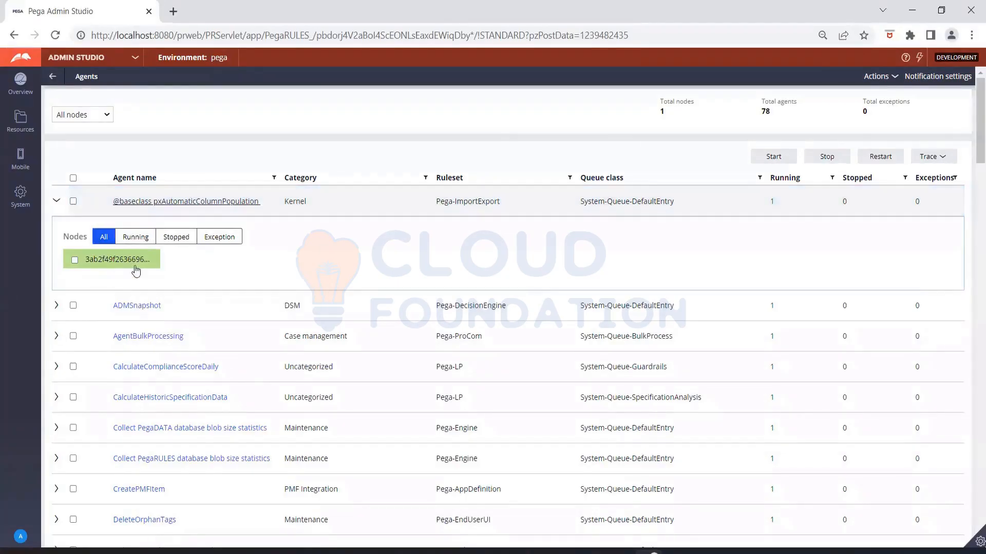
left_click(55, 309)
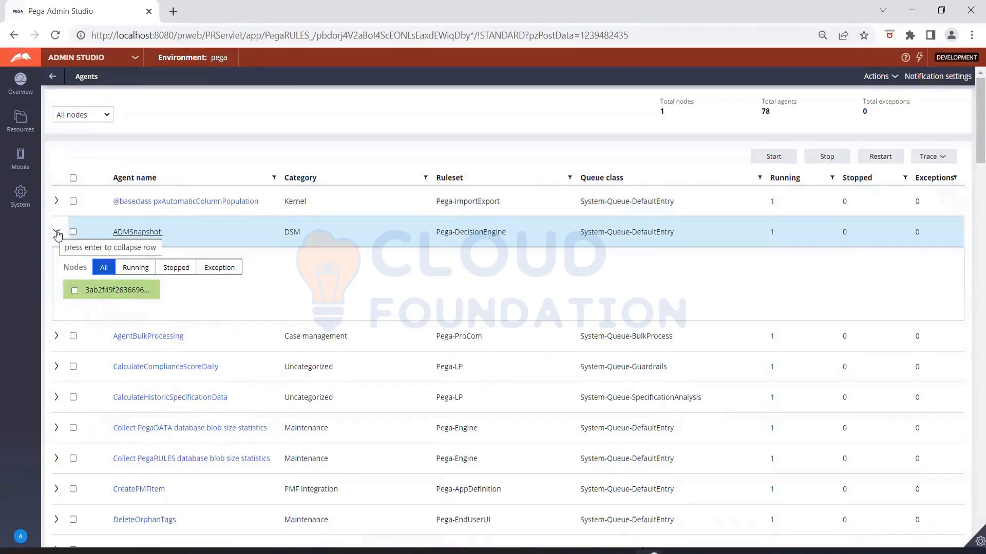
left_click(57, 234)
left_click(73, 231)
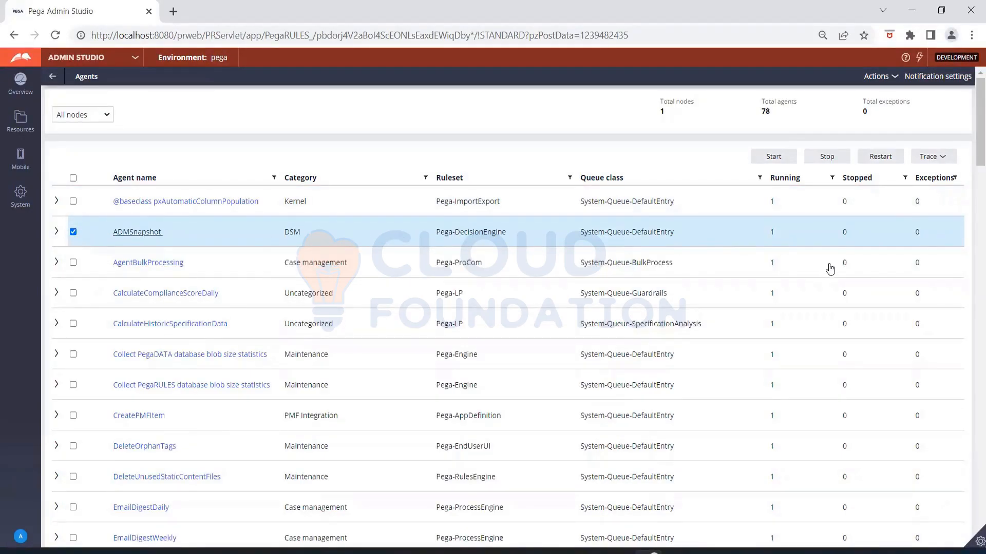
left_click(926, 158)
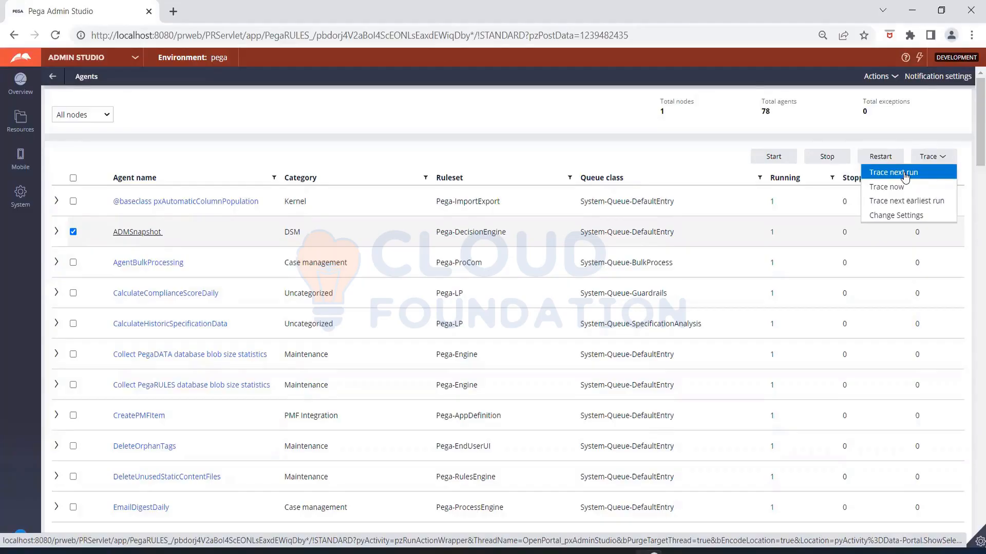
- Try Trace next run on ADMSnapshot and dismiss the error that its next run is over 30 minutes away
left_click(905, 177)
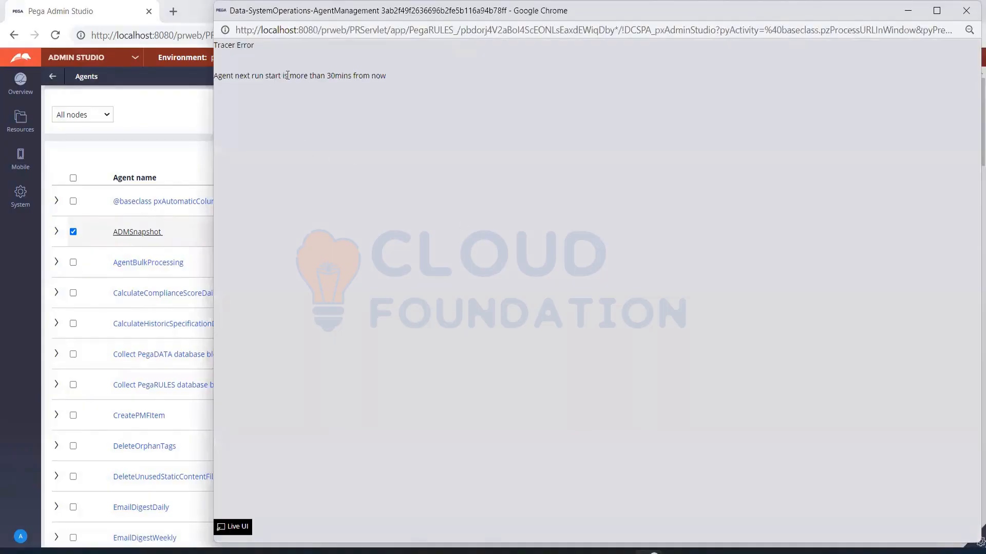
left_click_drag(289, 77, 386, 82)
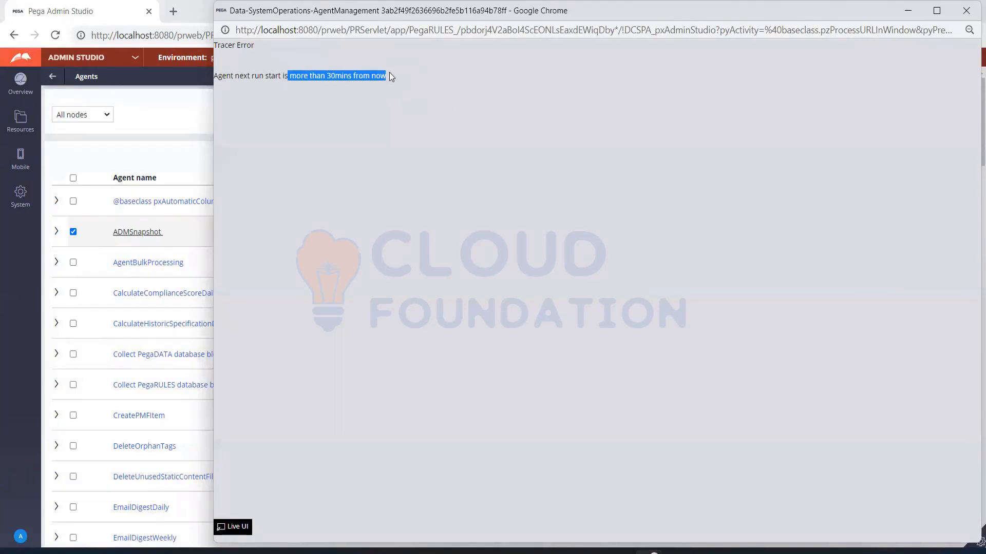
left_click(389, 75)
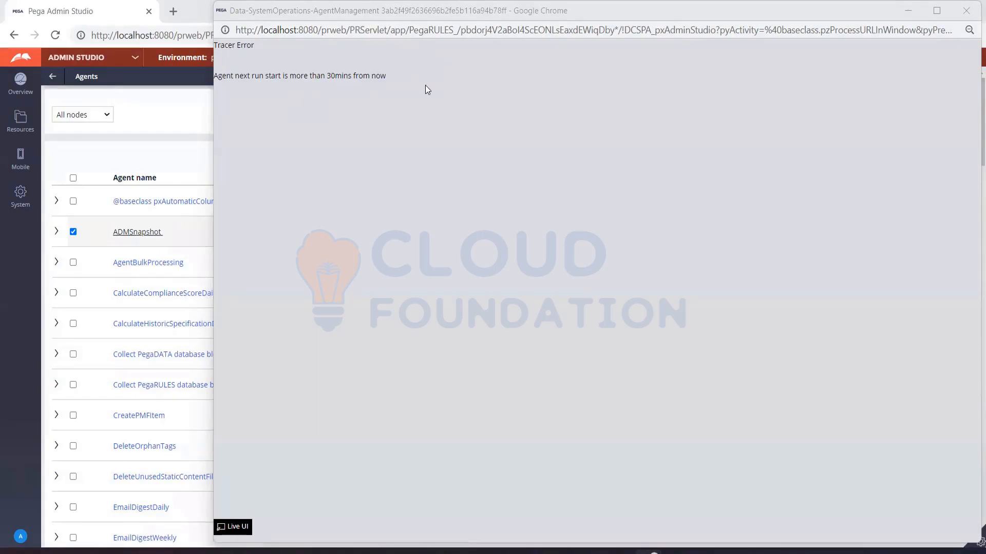
left_click(965, 11)
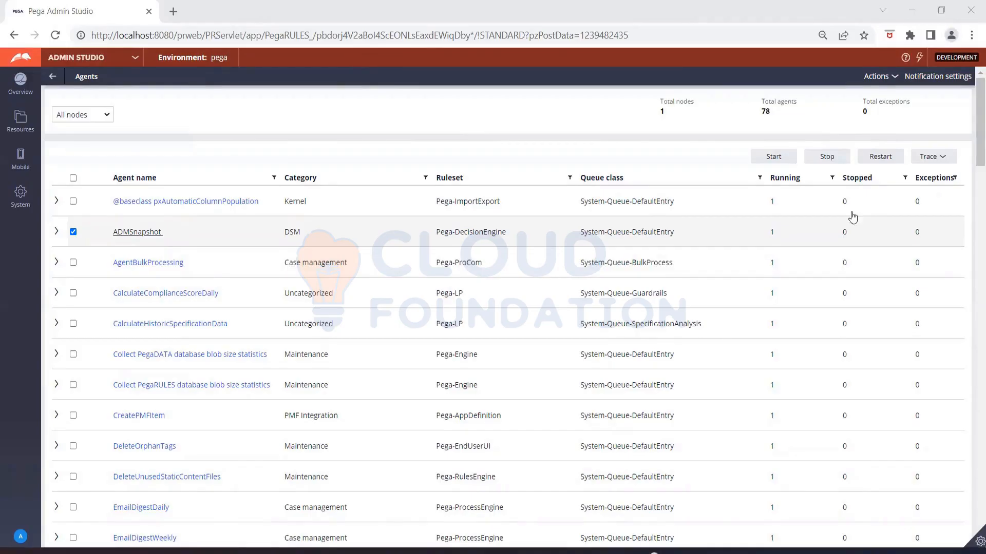
left_click(976, 543)
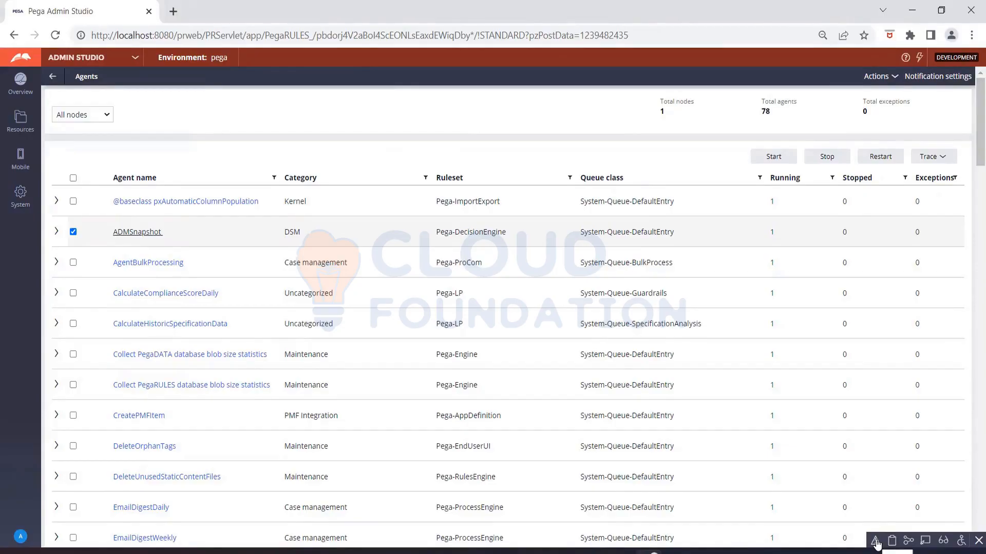
mouse_move(941, 10)
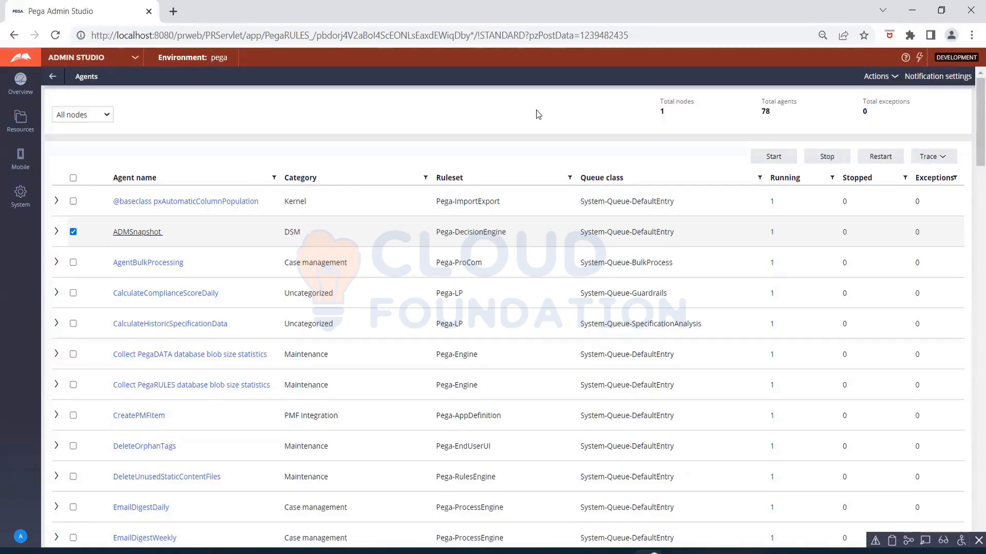
left_click(107, 114)
left_click(135, 112)
left_click(112, 118)
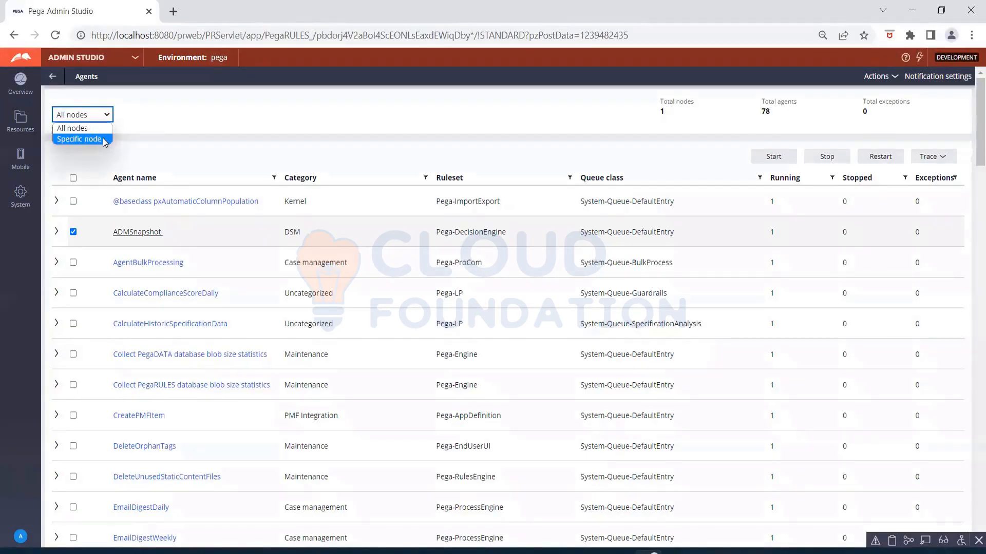
left_click(82, 139)
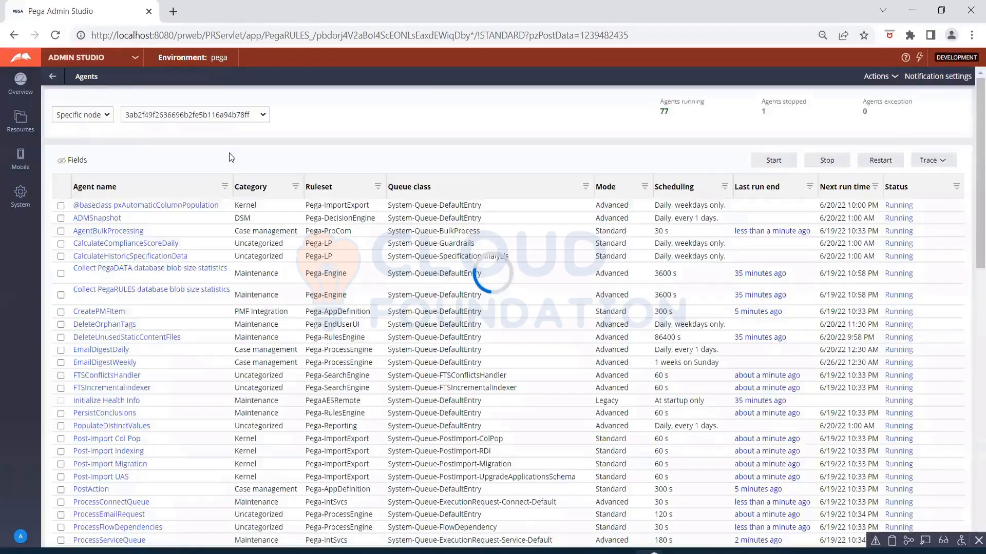
left_click(263, 118)
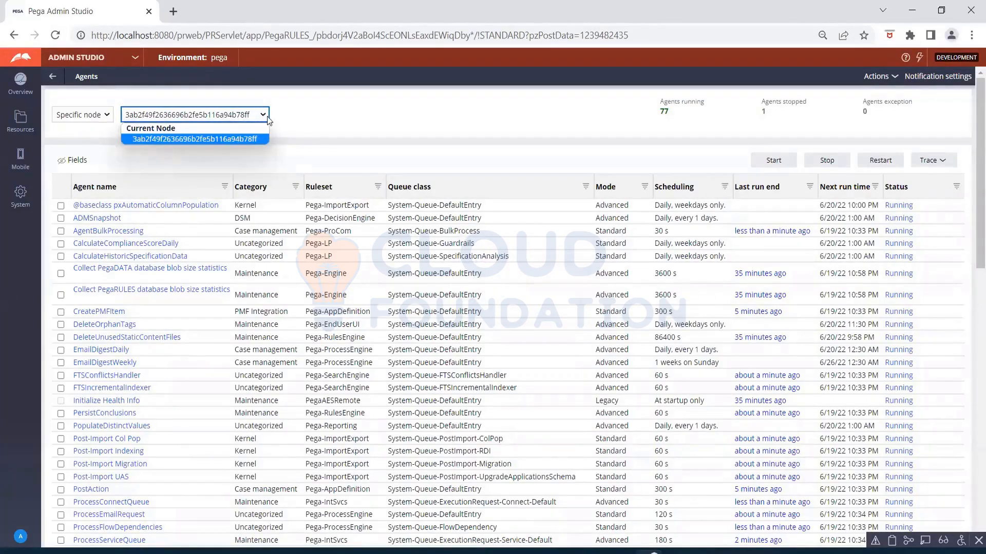
left_click(297, 111)
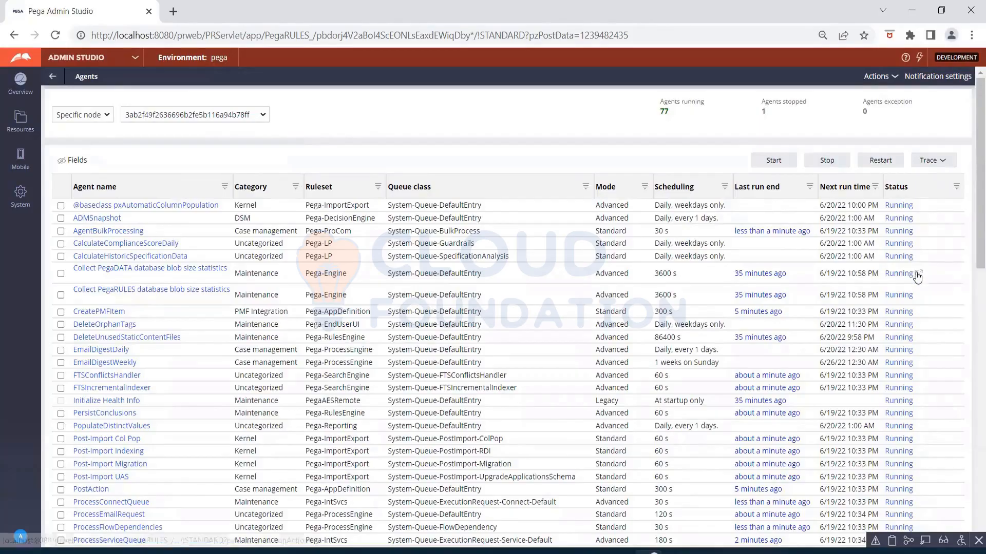
scroll(918, 278, "down", 4)
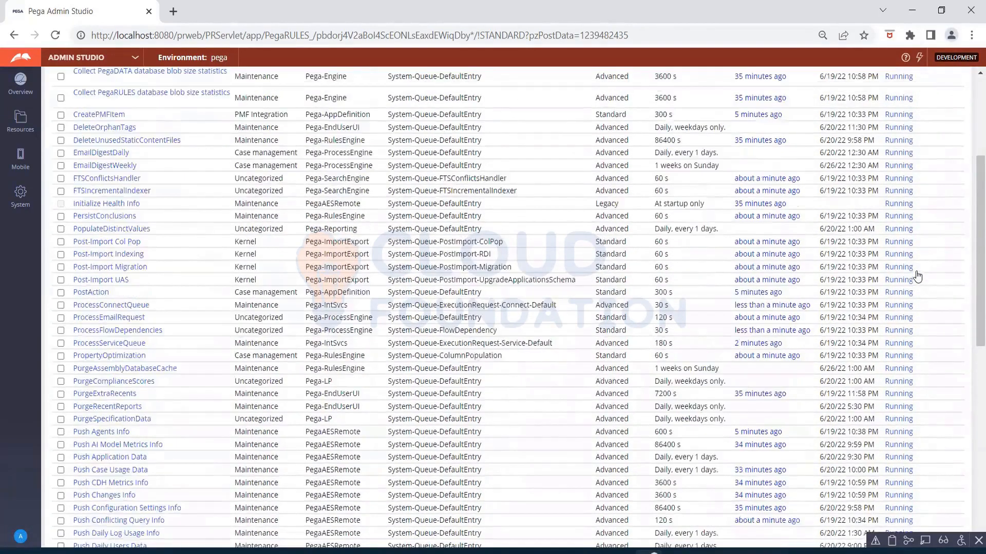
scroll(917, 277, "down", 7)
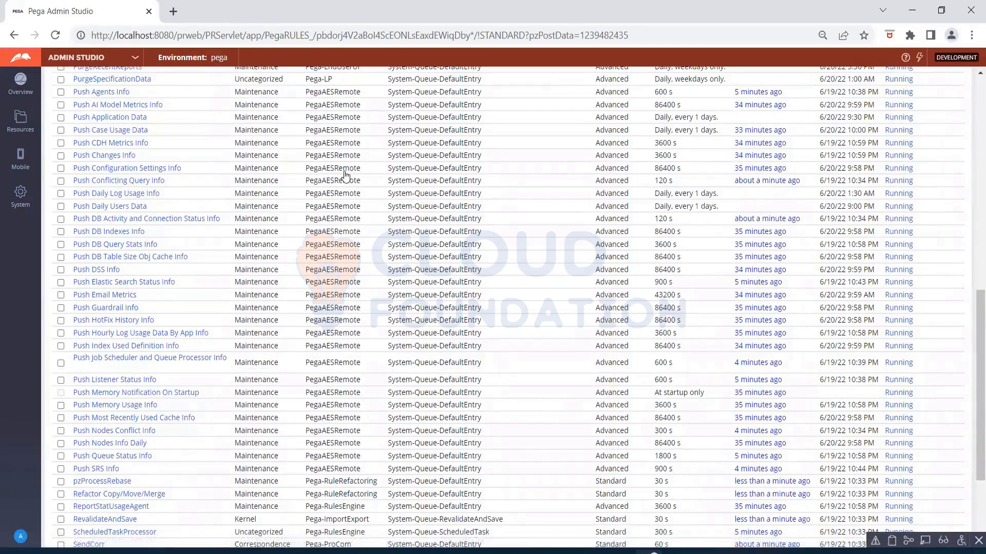
scroll(345, 176, "up", 5)
scroll(345, 176, "up", 5)
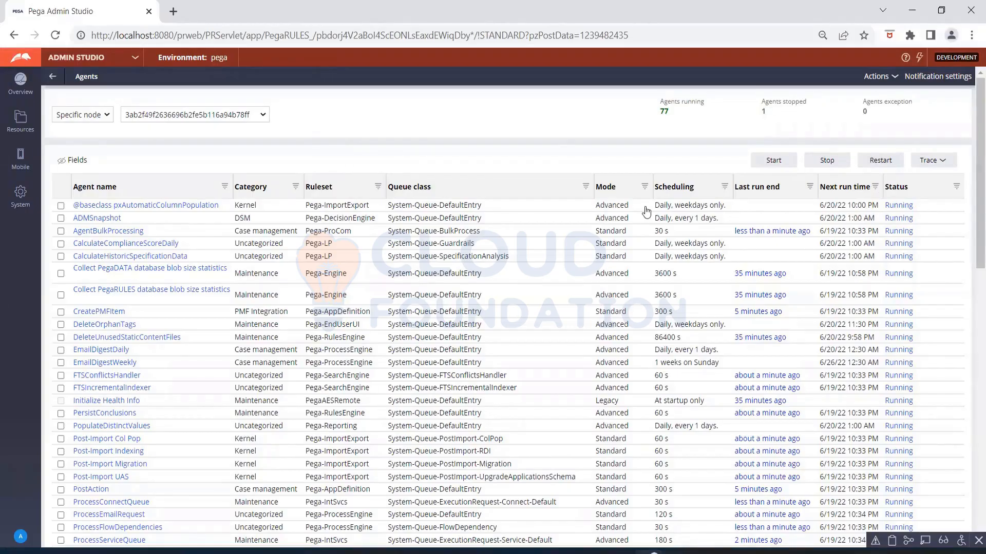
left_click(60, 206)
left_click(824, 162)
left_click(61, 206)
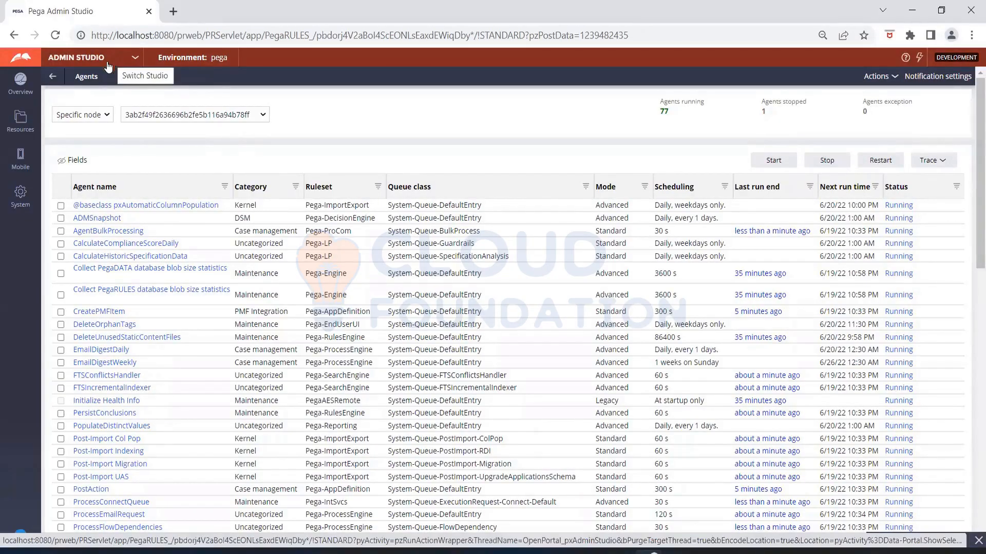
- Leave the Agents list discarding unsaved changes, and open the Jobs page listing 52 jobs
left_click(52, 78)
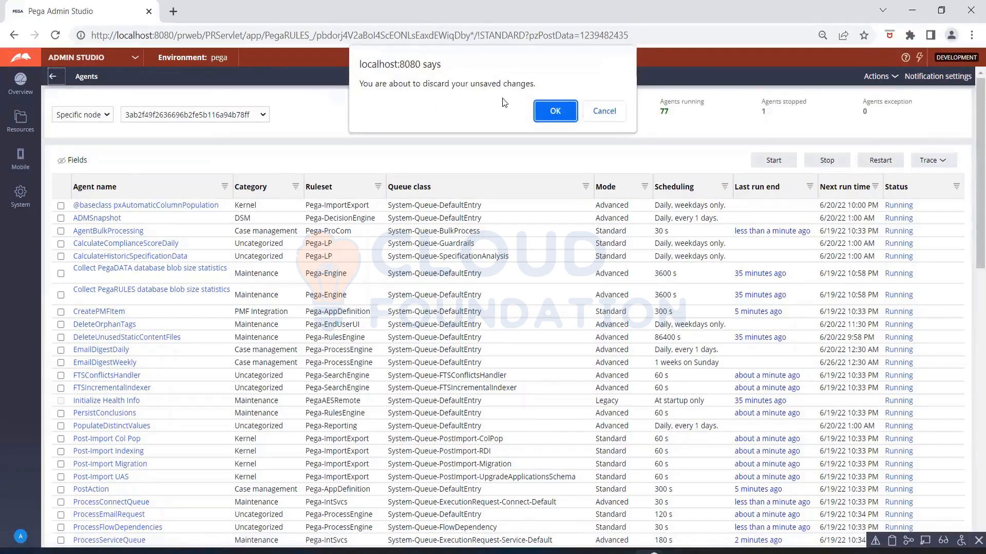
left_click(555, 111)
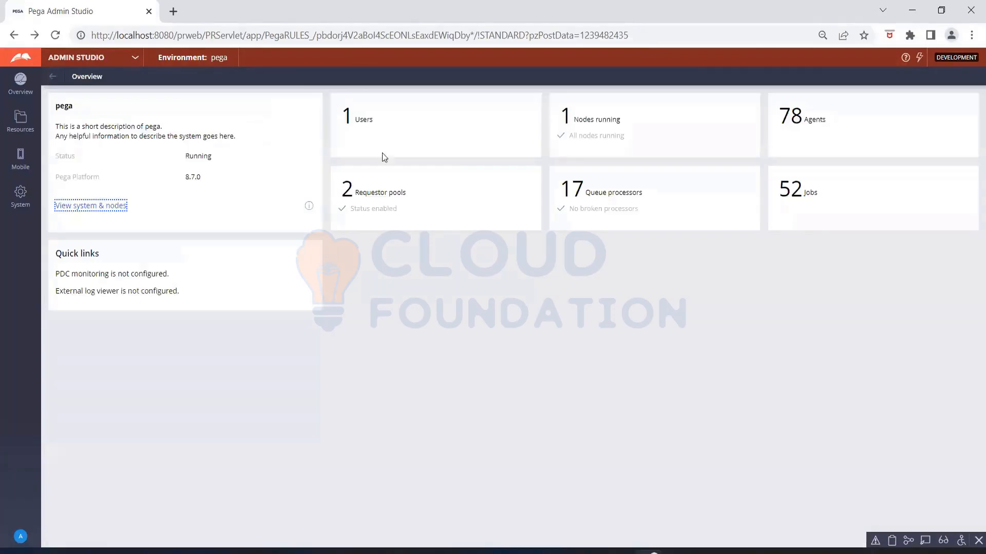
left_click(799, 195)
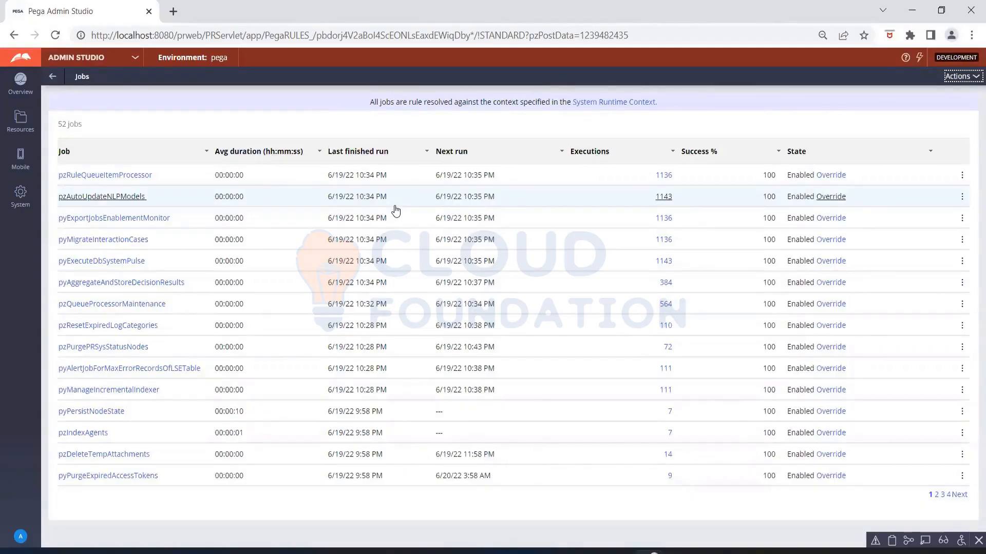
- Open the pyExportJobsEnablementMonitor Job Scheduler rule in Dev Studio from the Jobs list
left_click(159, 218)
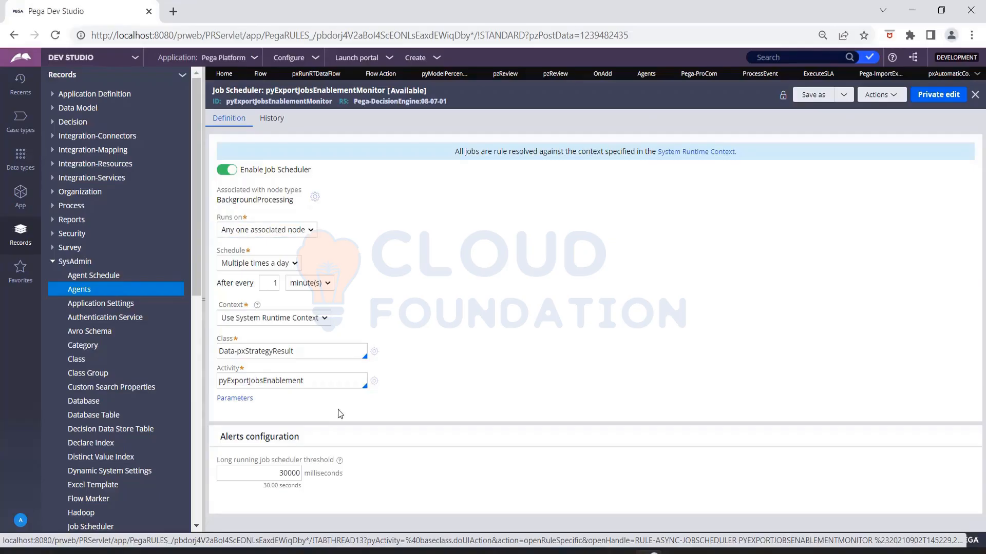
left_click(326, 380)
left_click_drag(290, 380, 217, 379)
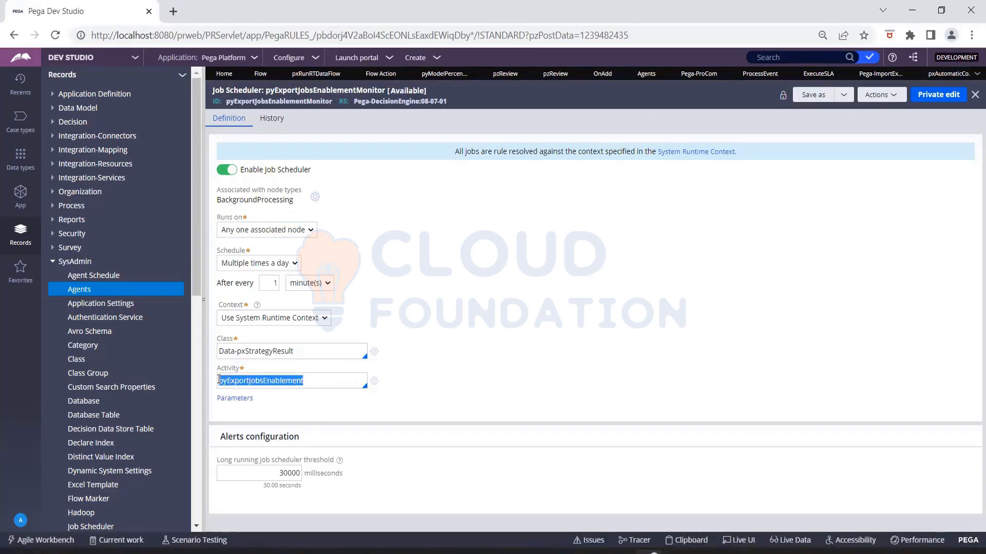
left_click(433, 356)
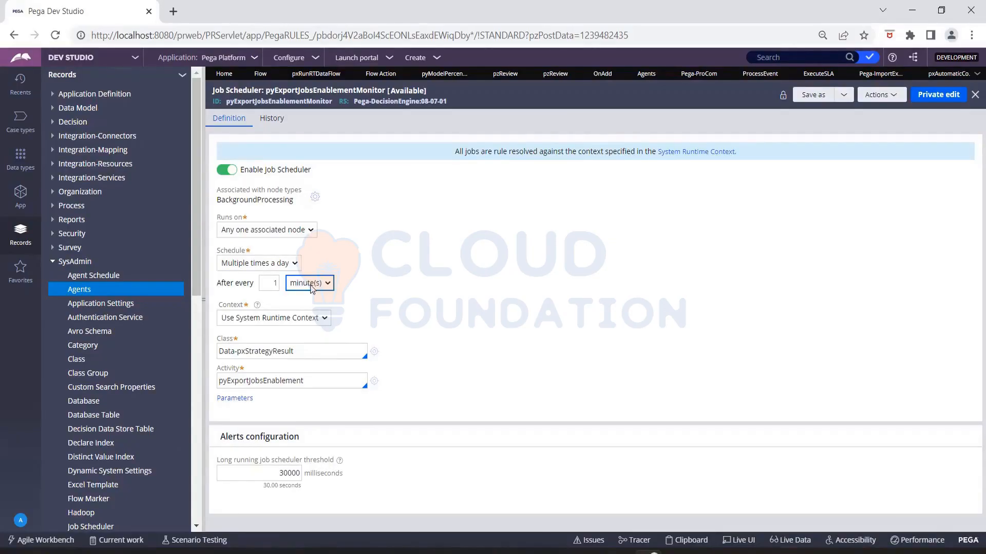
left_click(312, 284)
left_click(312, 284)
left_click(301, 269)
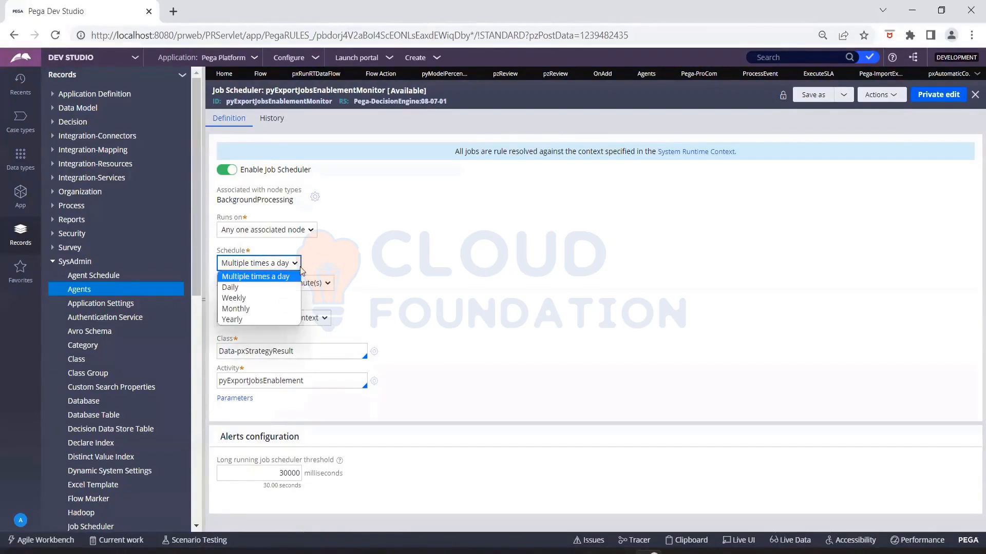
left_click(271, 278)
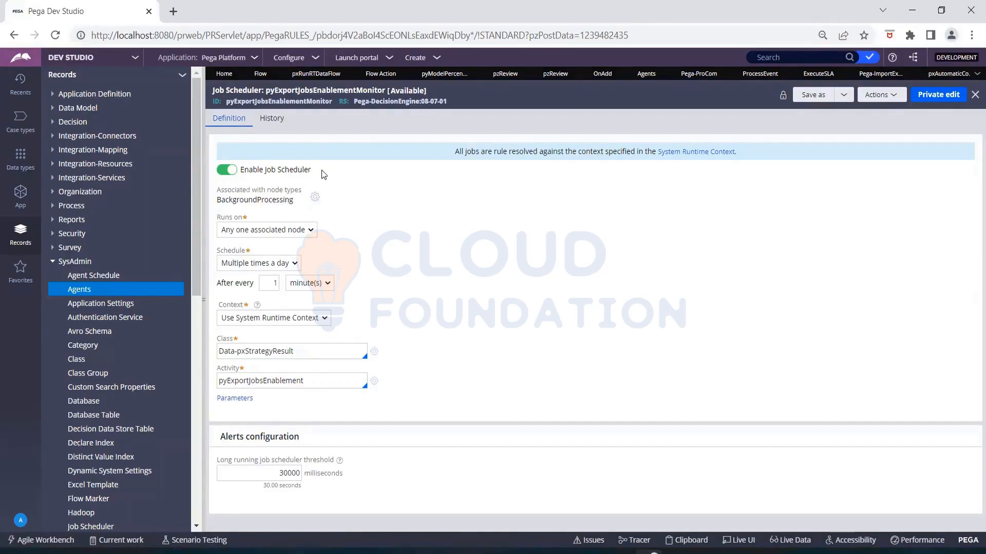
- Close the Flow, pxRunRTDataFlow, Flow Action, pyModelPercen, both pzReview and OnAdd rules, discarding pzReview's changes
left_click(277, 74)
left_click(309, 75)
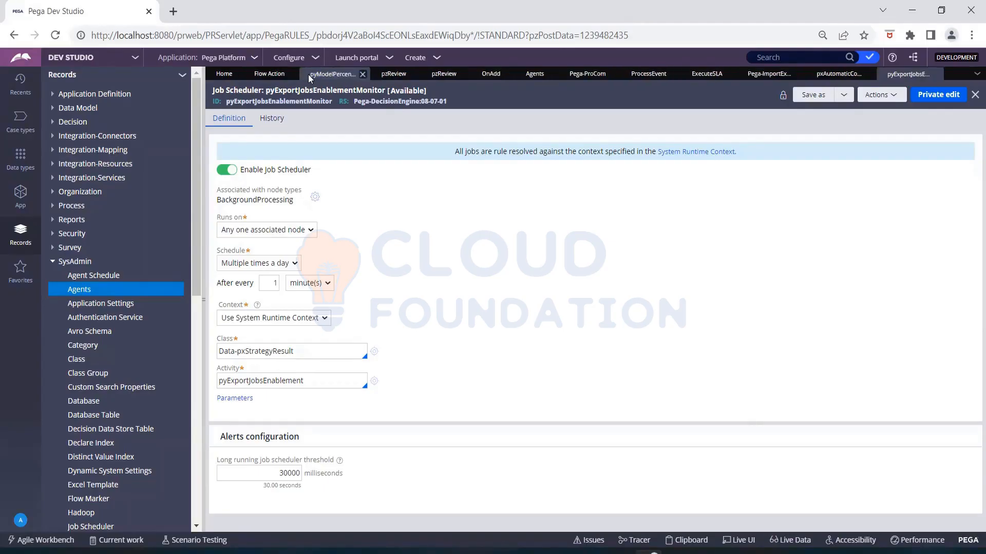
left_click(298, 76)
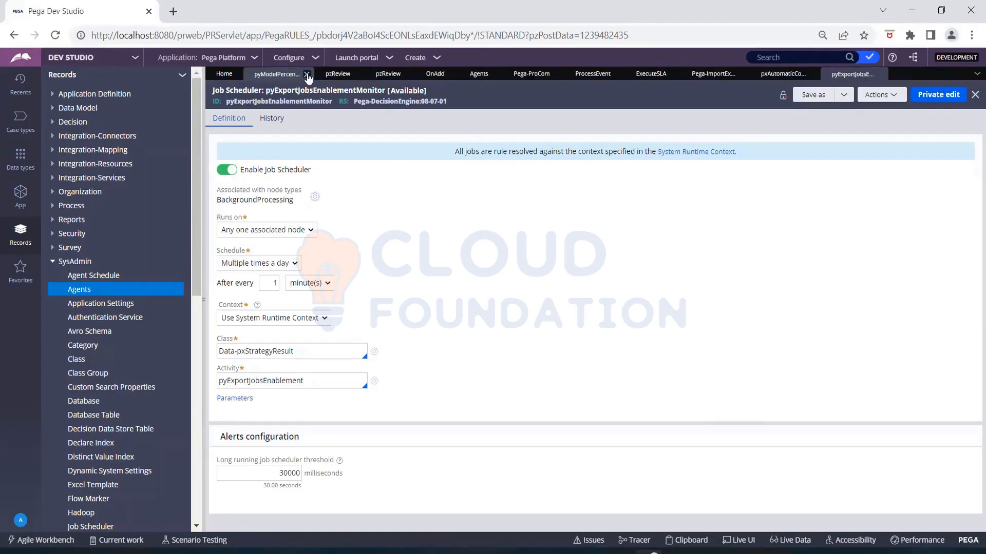
left_click(308, 75)
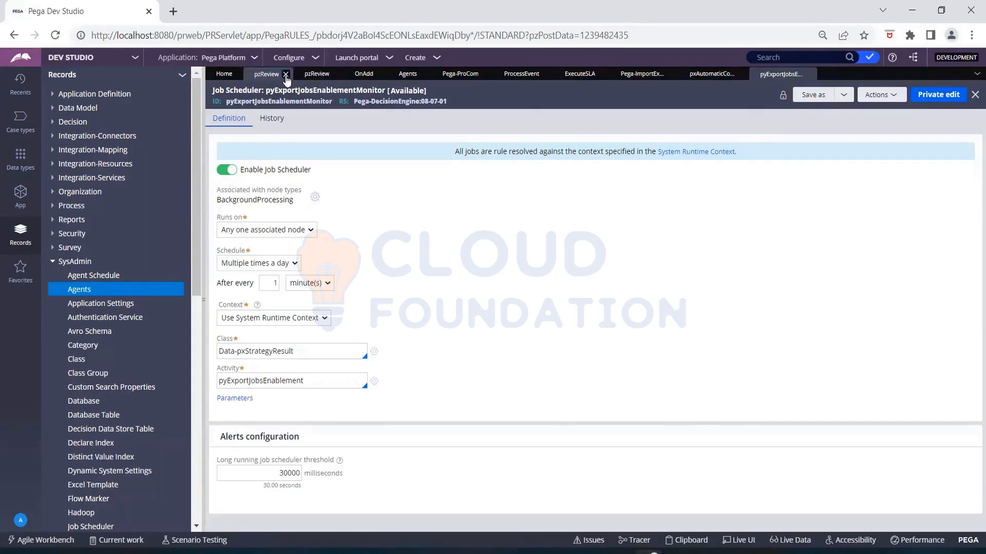
left_click(286, 75)
left_click(734, 334)
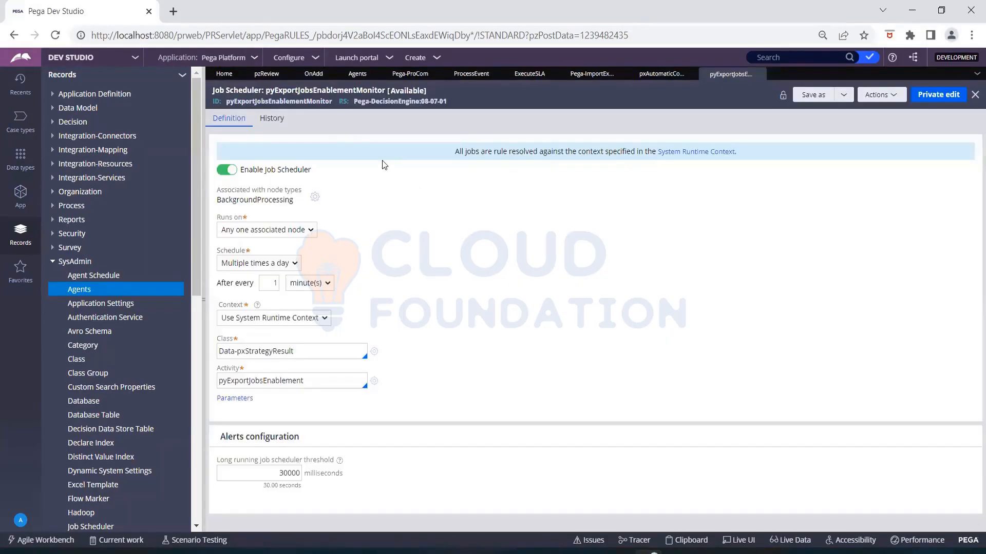
left_click(282, 76)
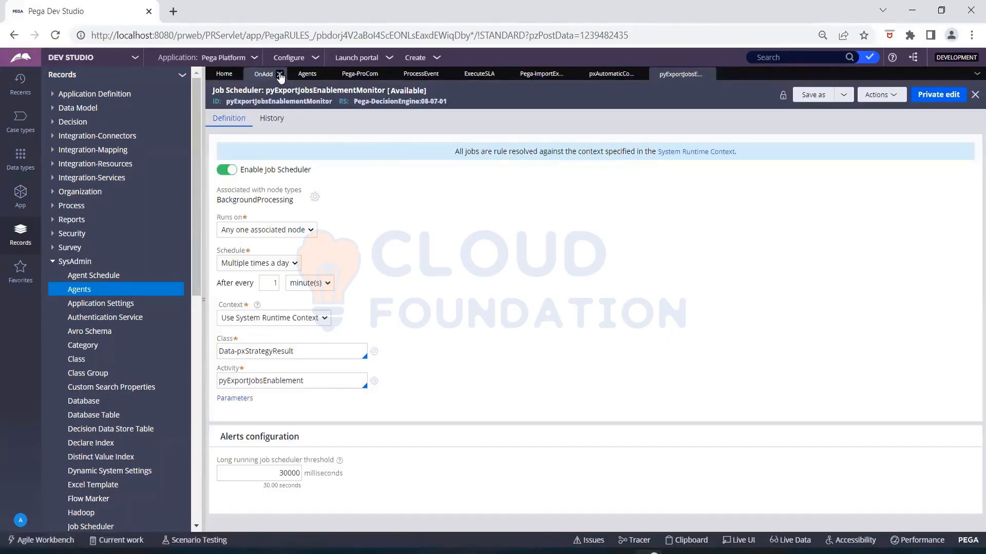
left_click(281, 74)
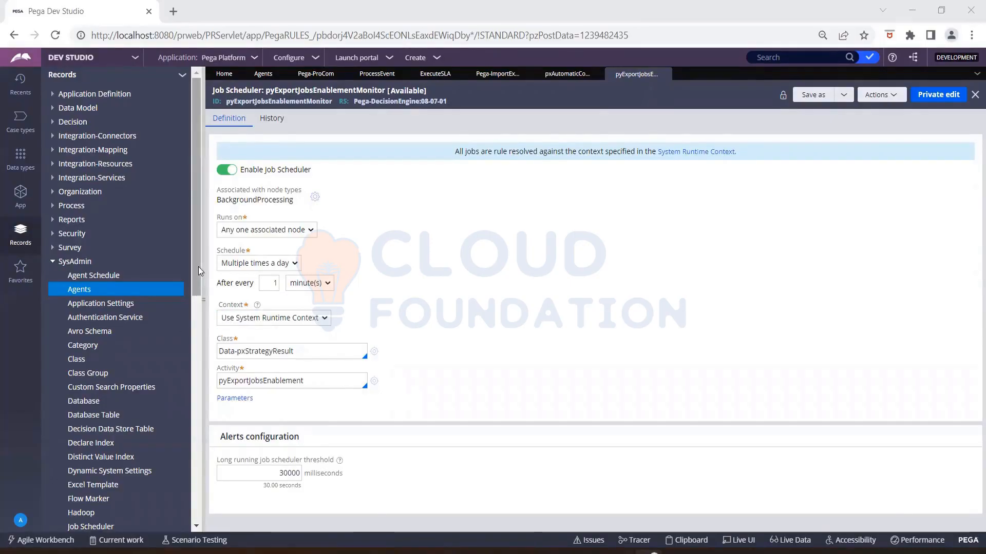
left_click_drag(198, 266, 198, 285)
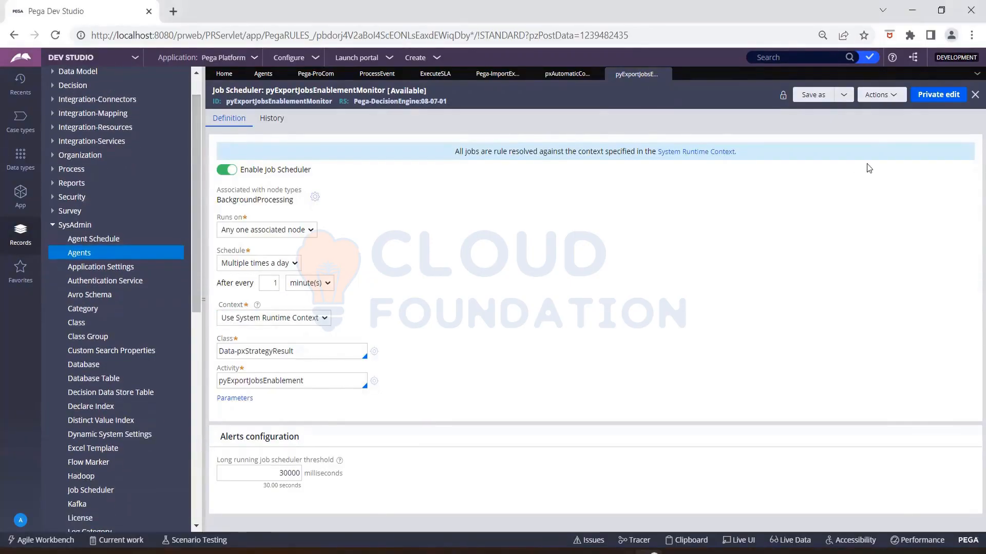
left_click(307, 62)
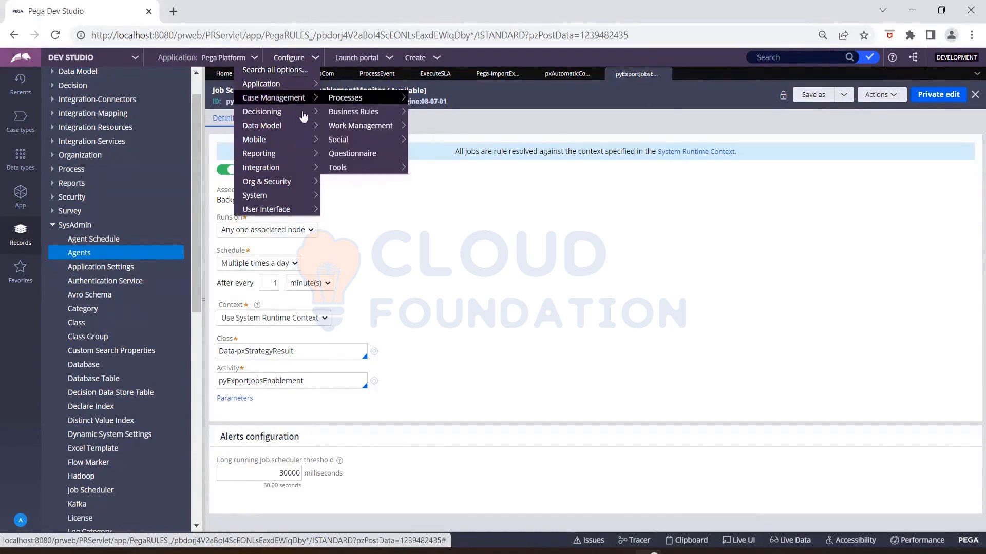
mouse_move(298, 198)
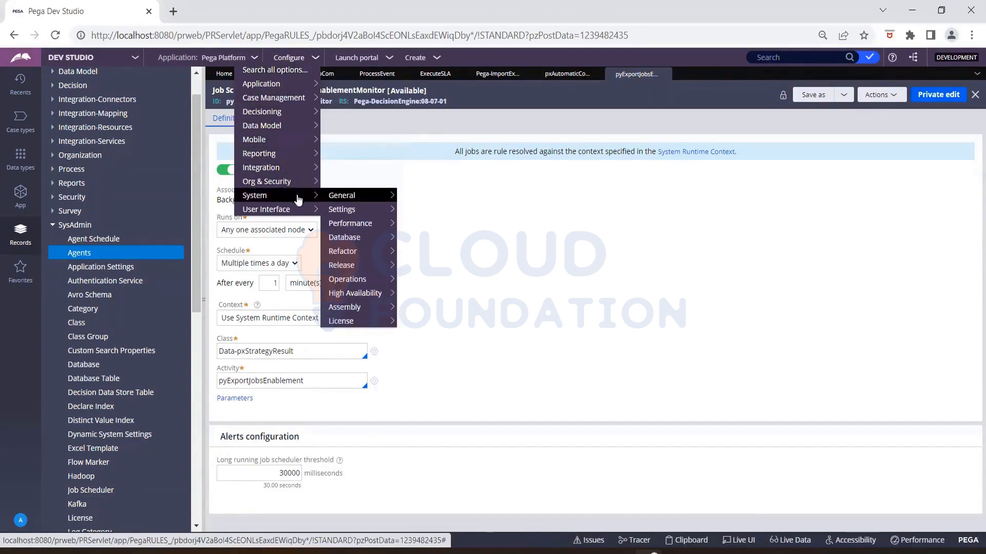
mouse_move(342, 214)
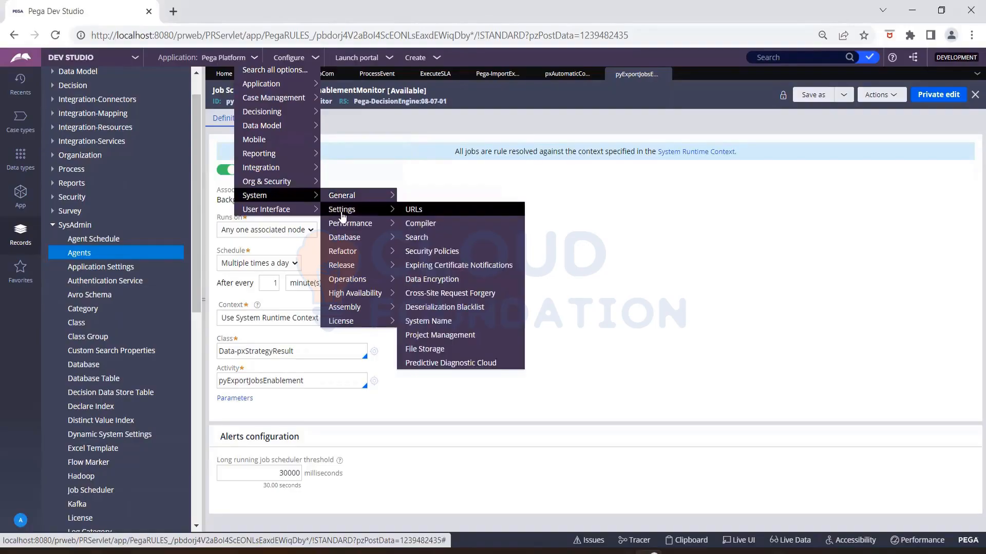
mouse_move(343, 240)
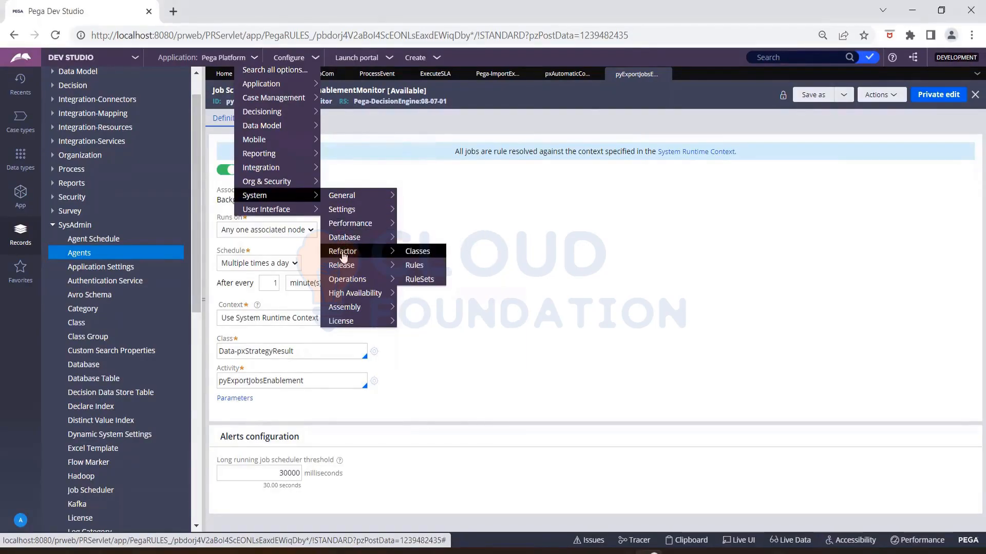
mouse_move(344, 283)
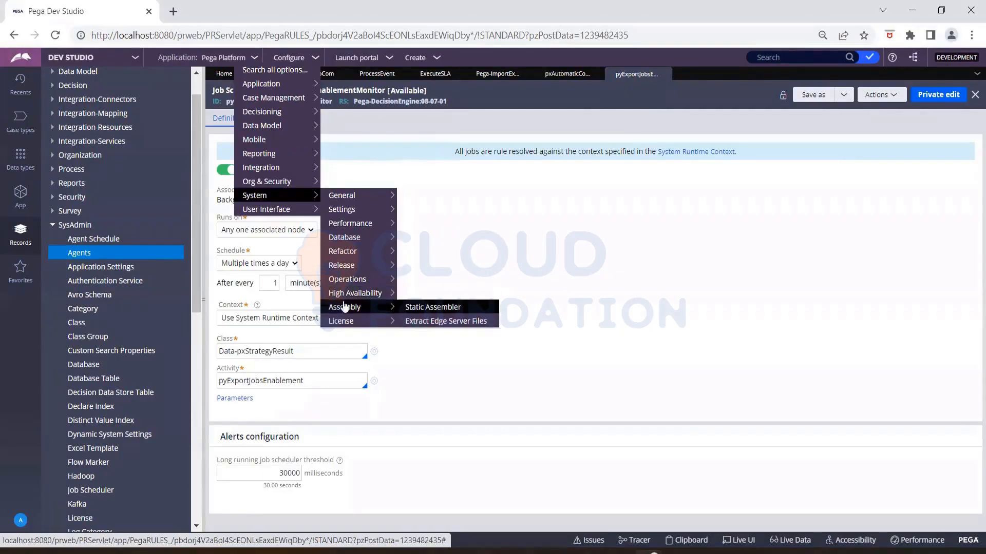
mouse_move(344, 323)
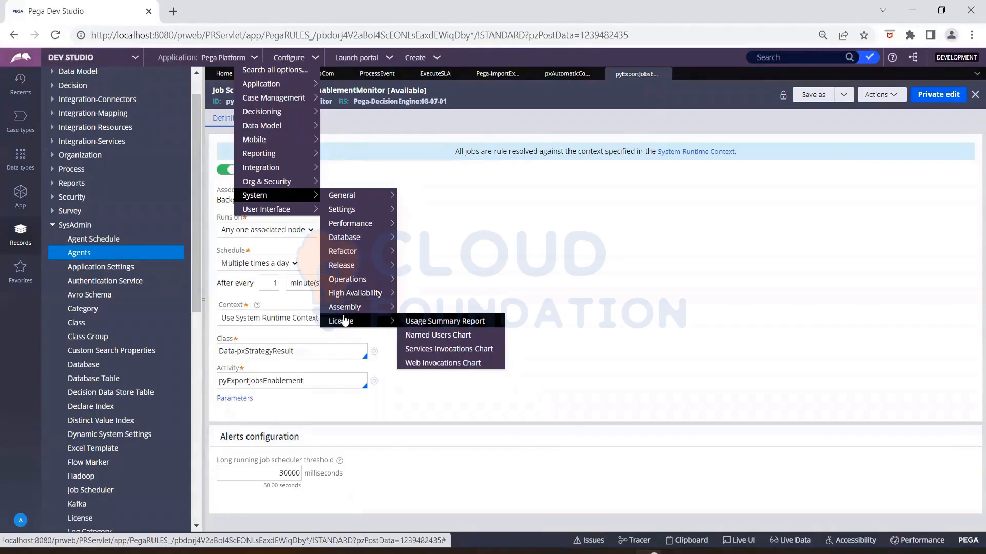
mouse_move(275, 100)
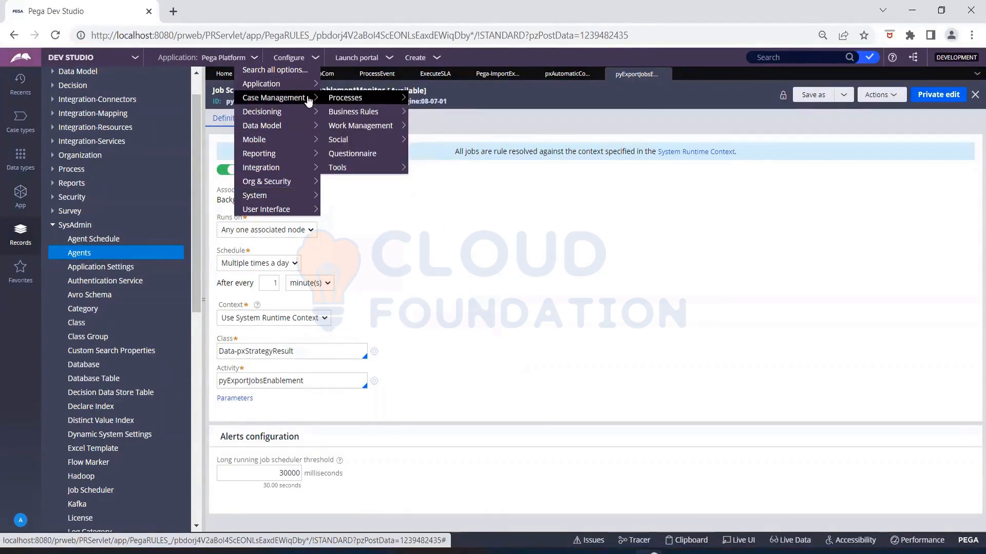
mouse_move(344, 169)
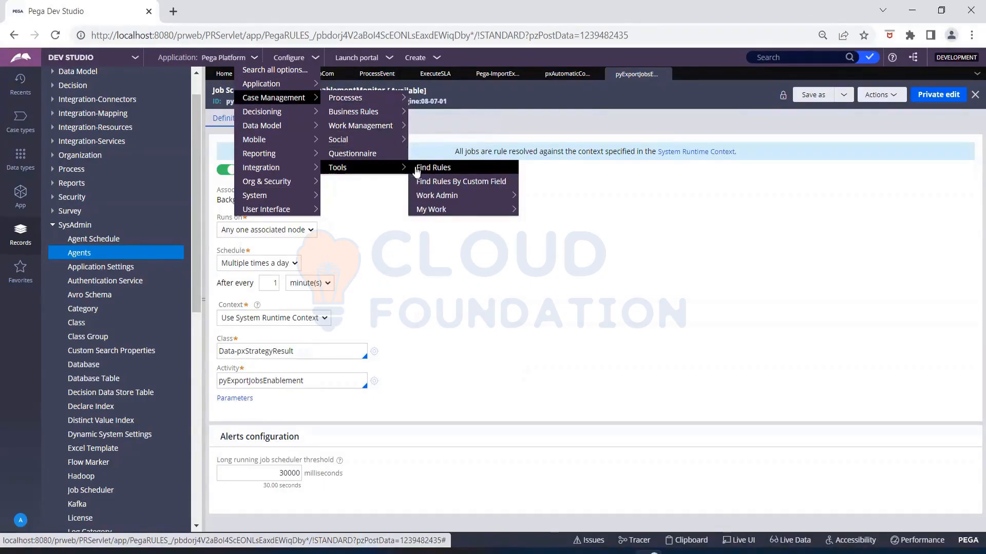
mouse_move(440, 196)
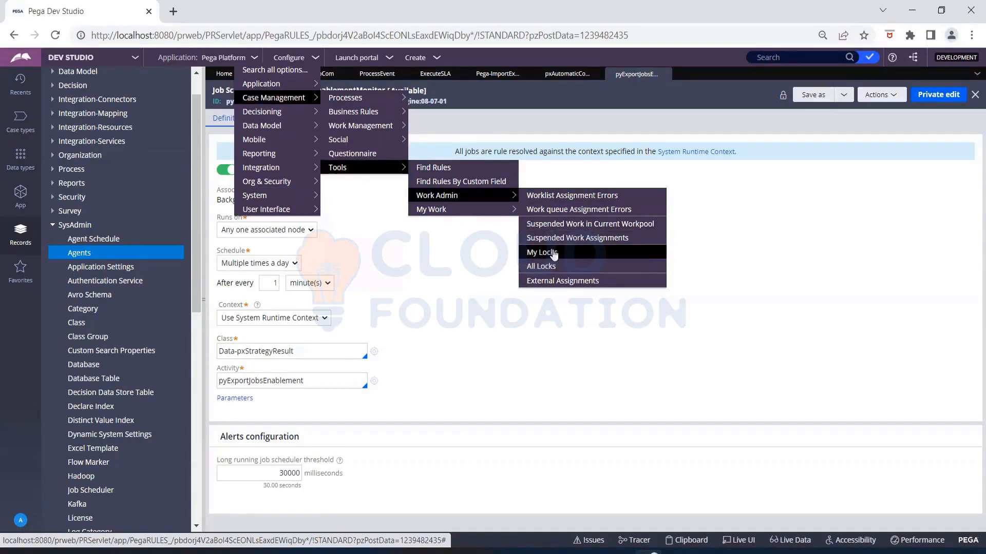
left_click(561, 210)
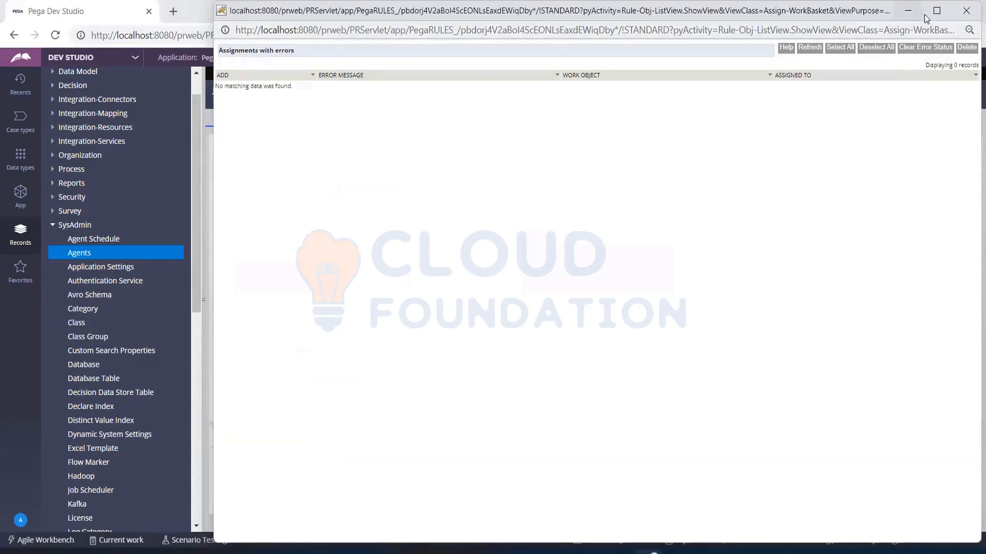
left_click(967, 14)
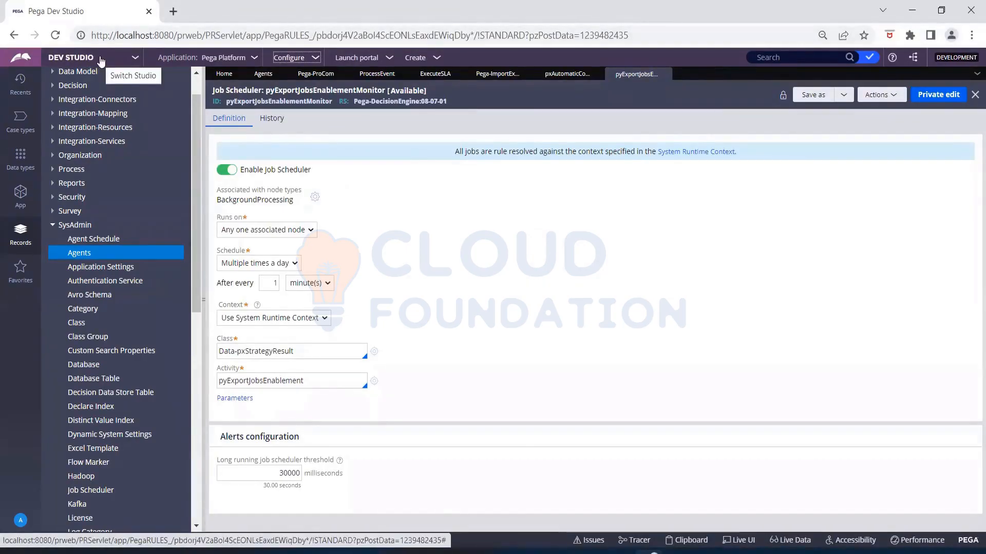
- Switch back to Admin Studio and open the Agent queues page from the Resources menu
left_click(101, 61)
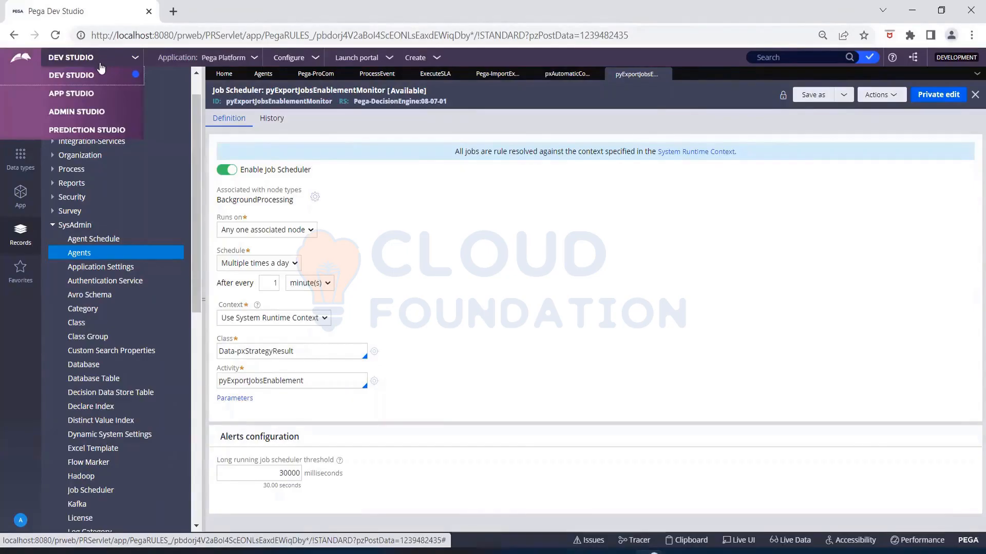
left_click(92, 117)
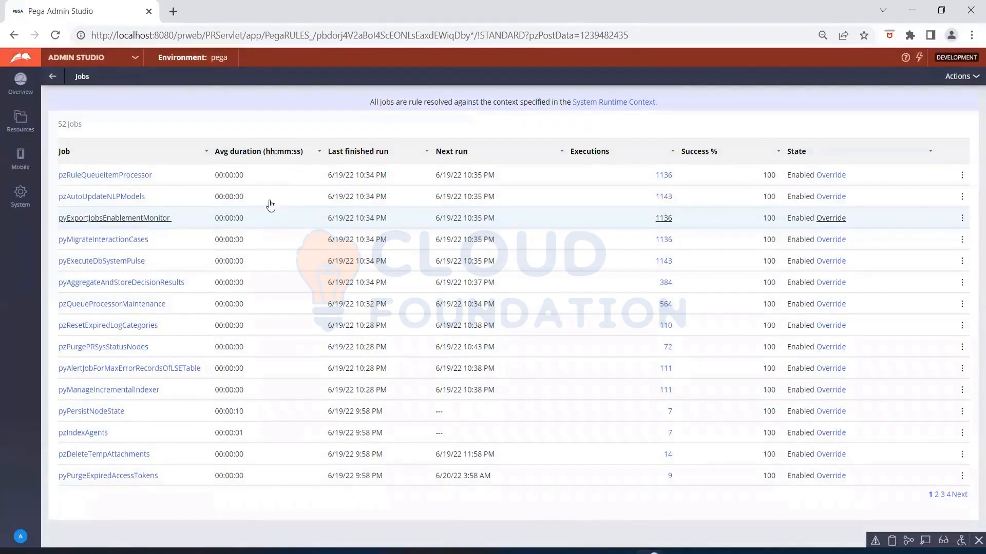
left_click(20, 121)
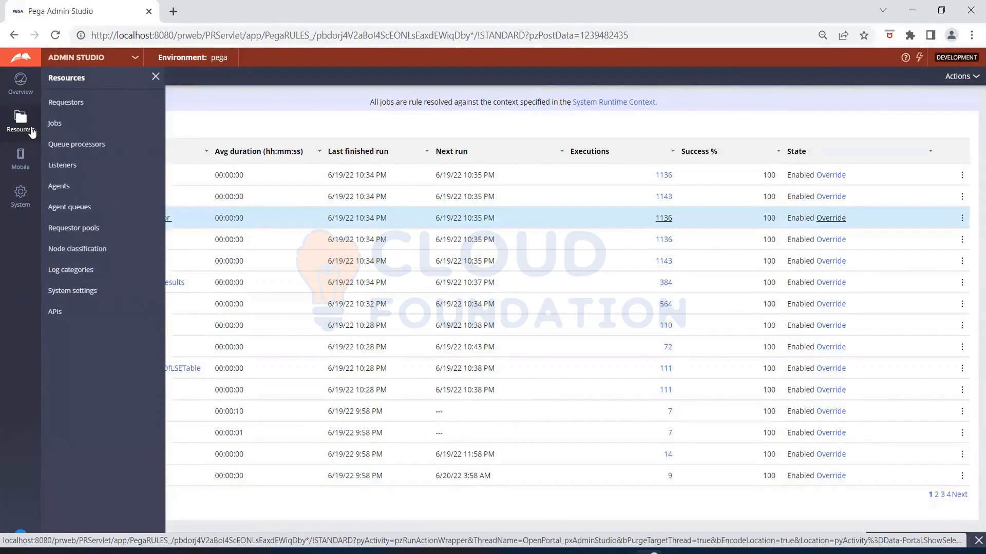
left_click(77, 208)
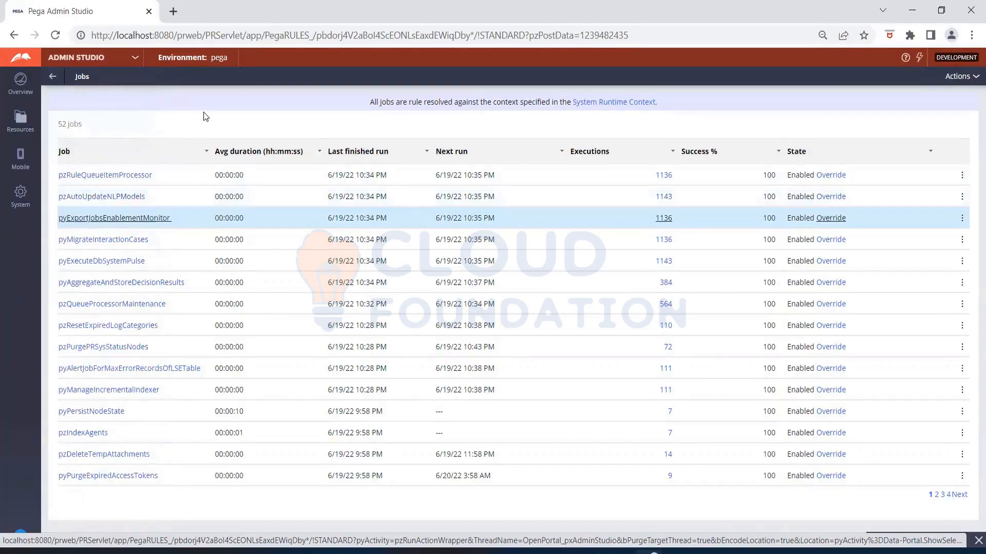
left_click(21, 122)
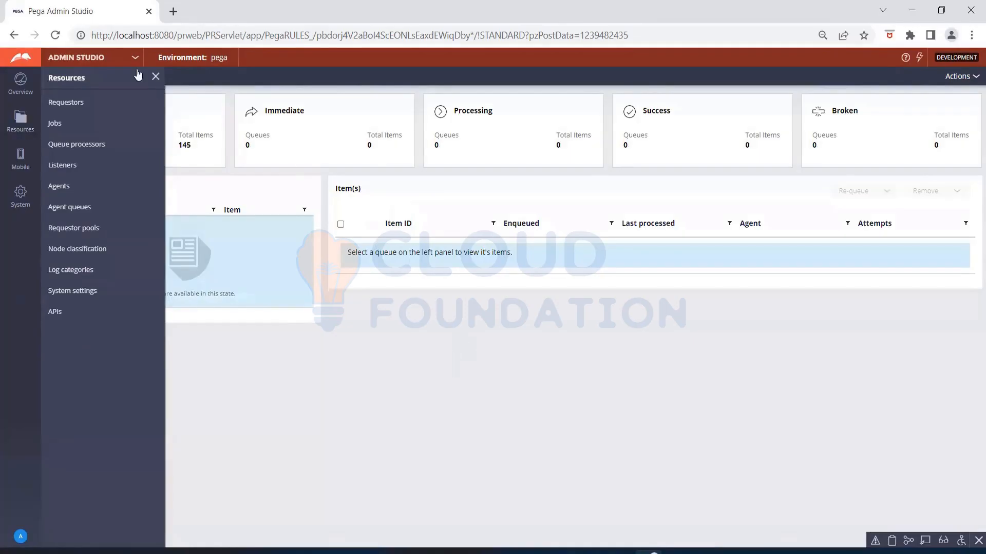
- Close the Resources flyout and filter agent queues to Broken, which shows none
left_click(155, 77)
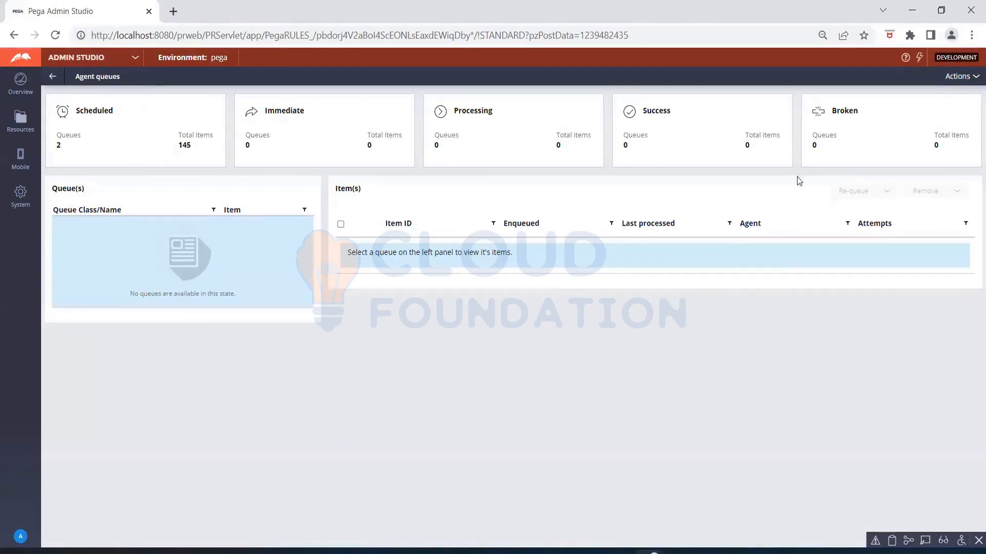
left_click(828, 144)
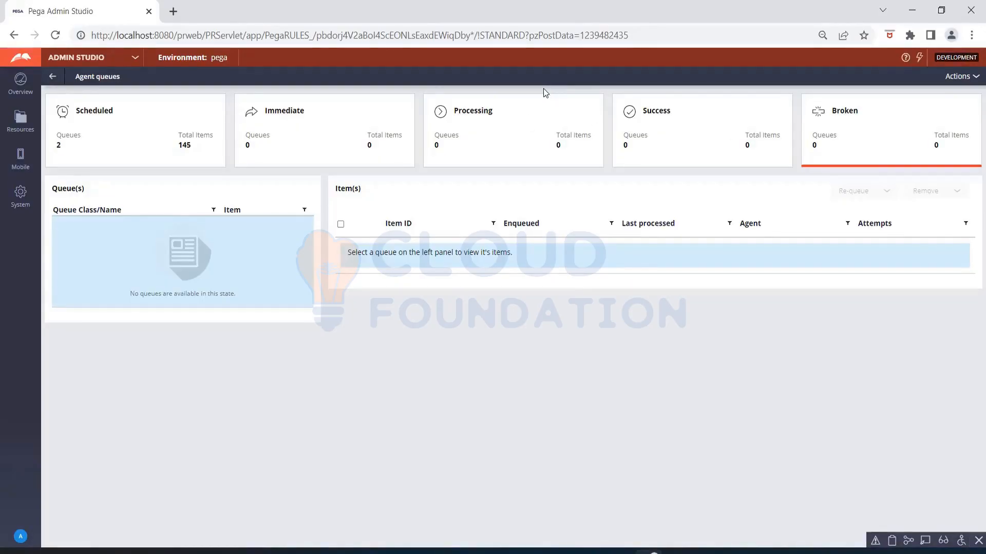
- Switch back to Dev Studio and view the pyExportJobsEnablementMonitor job scheduler rule, running every 1 minute
left_click(66, 61)
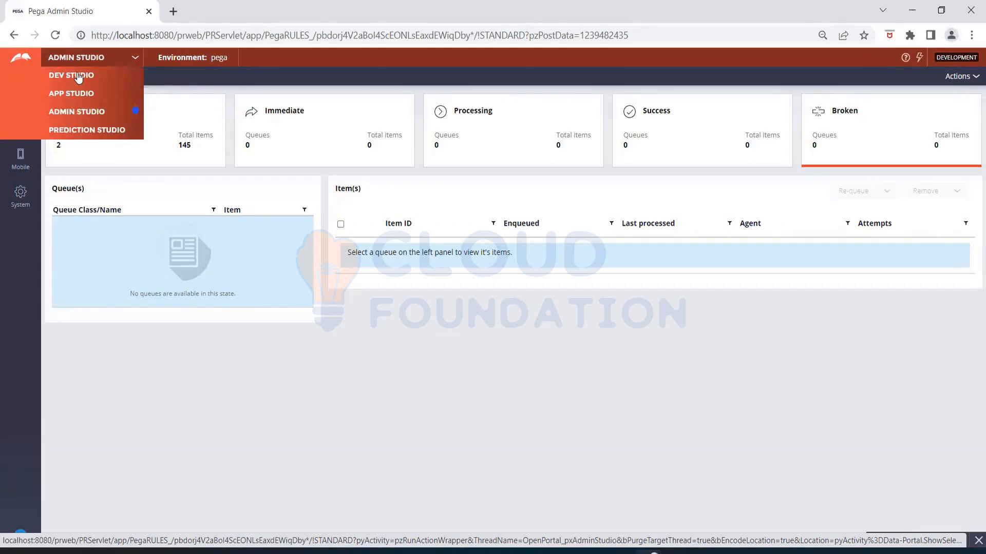
left_click(78, 76)
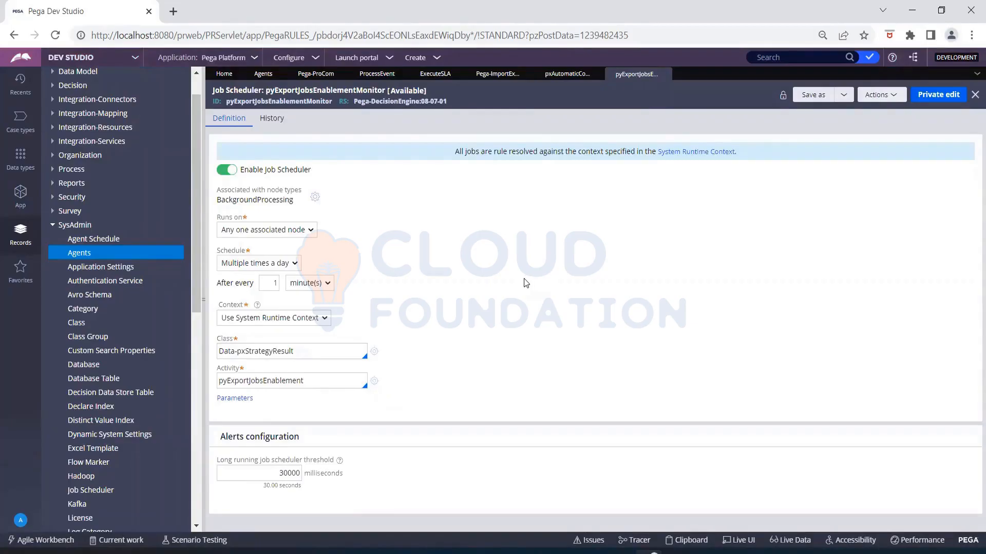
left_click(492, 26)
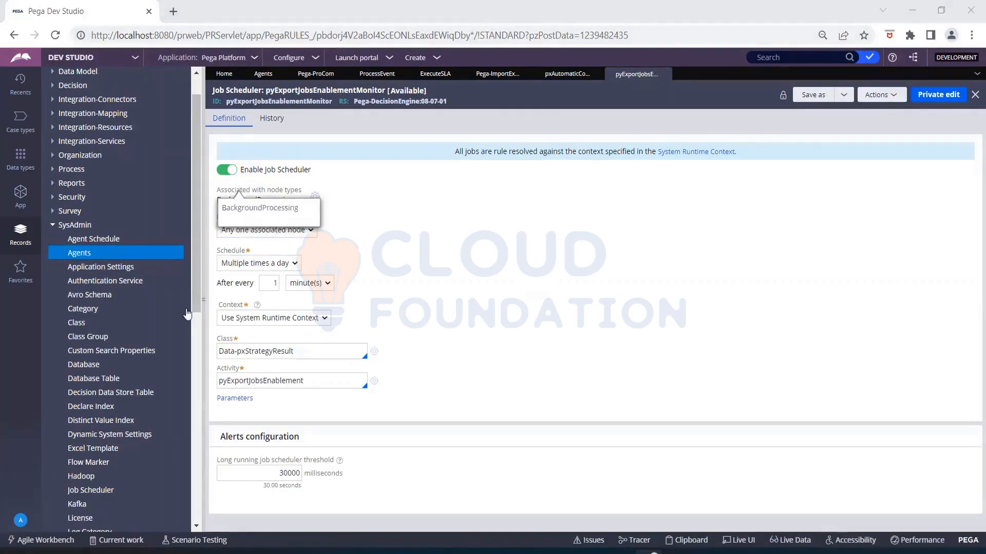
scroll(100, 462, "down", 5)
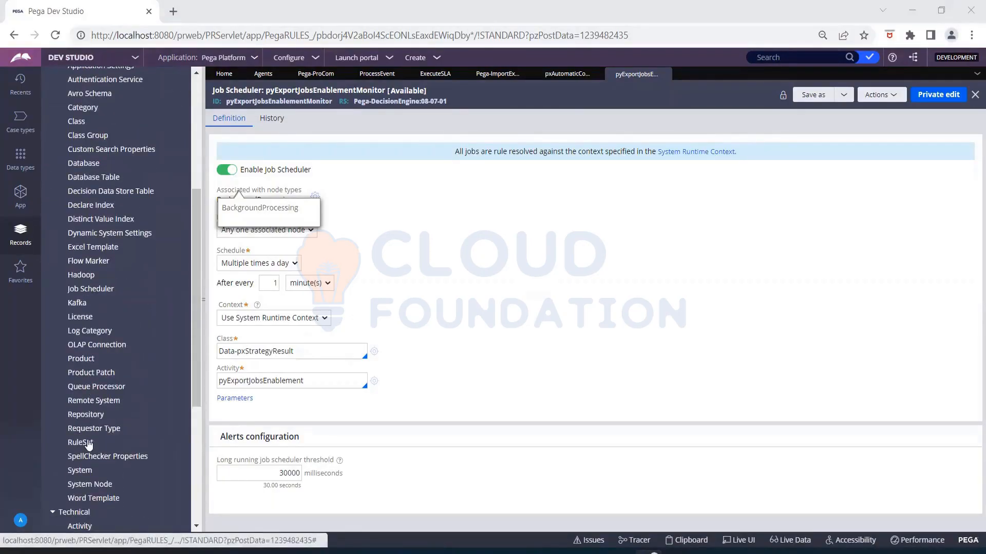
- Open the pySendEmail queue processor from the Queue Processor list in Records > SysAdmin
left_click(85, 390)
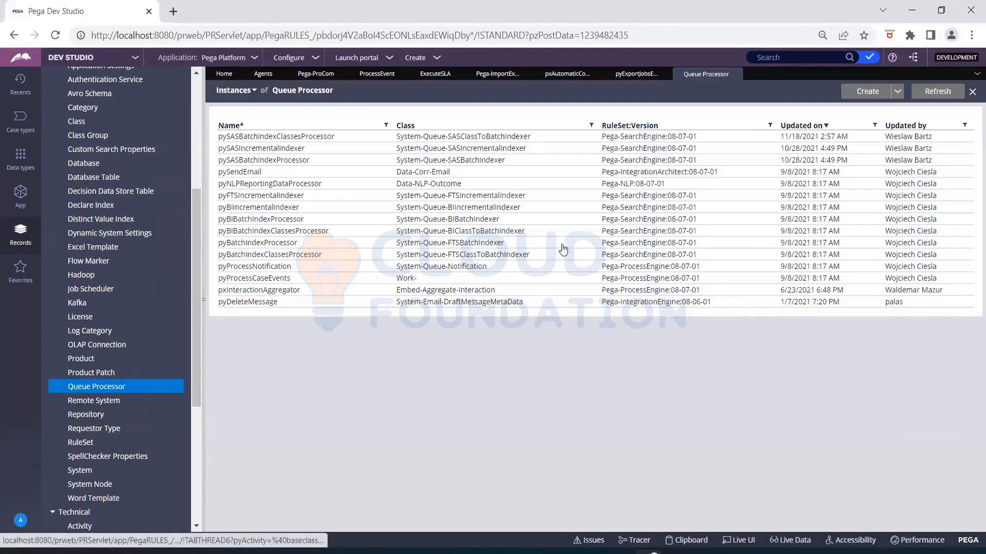
left_click(363, 172)
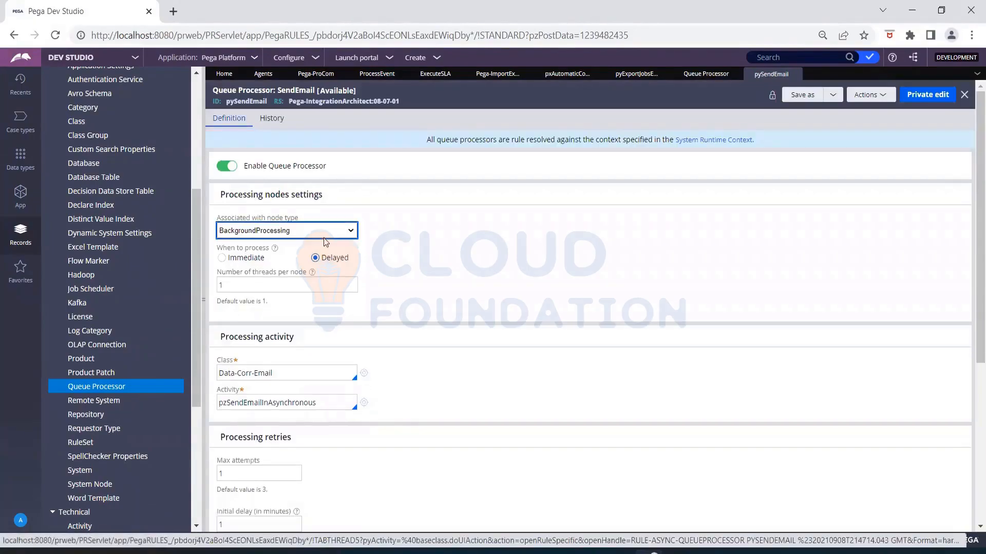
scroll(356, 242, "down", 1)
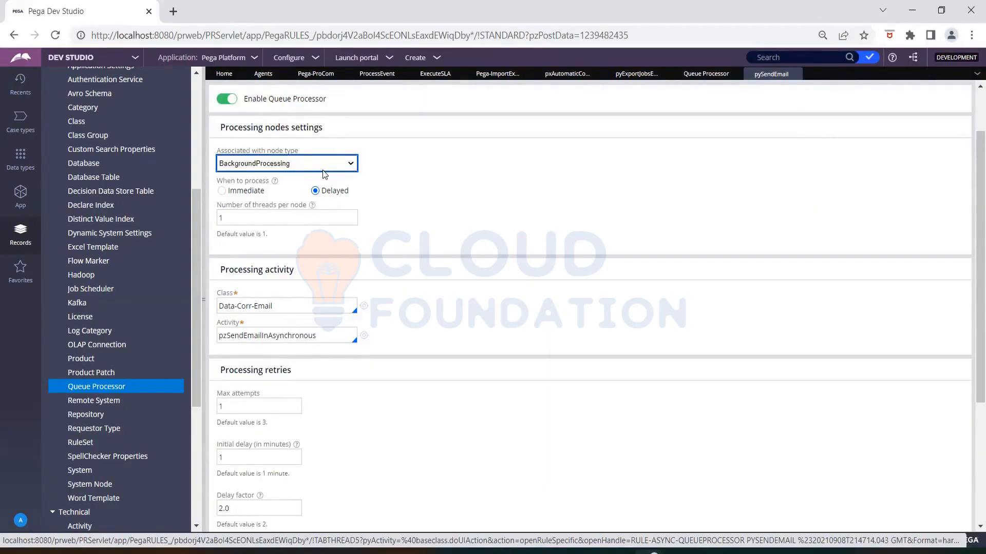
left_click(412, 202)
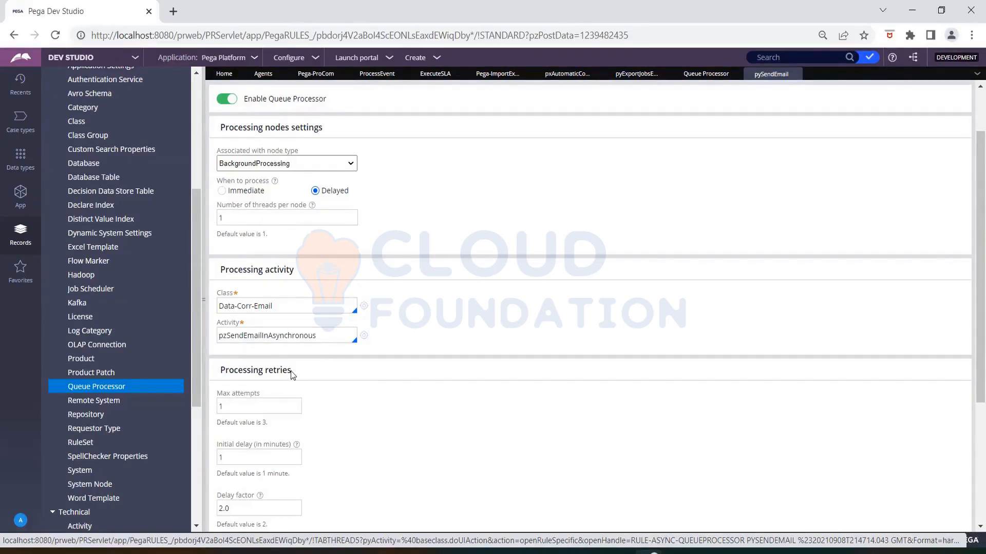
- Review pySendEmail's Processing retries settings and Definition tab, including Delayed processing on Data-Corr-Email
left_click_drag(293, 370, 218, 373)
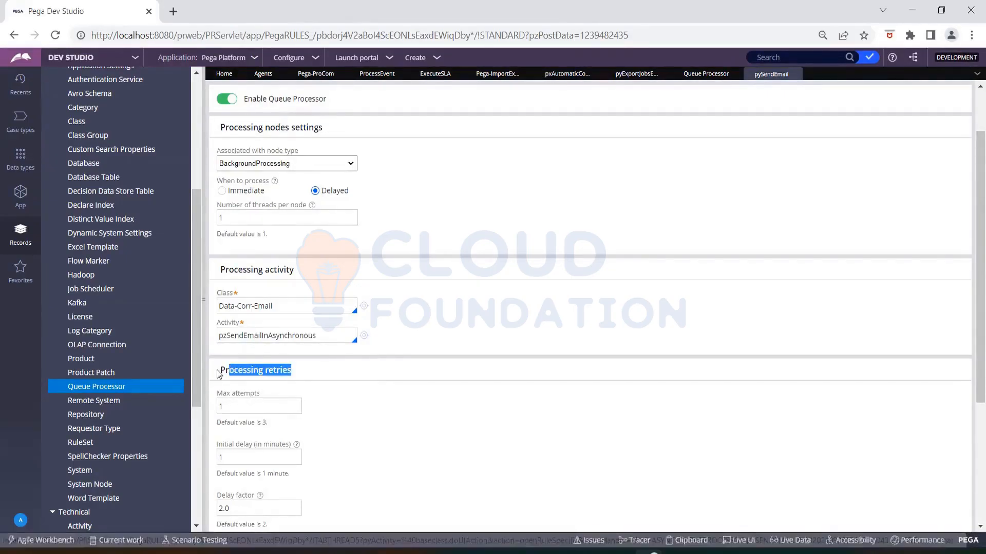
left_click(403, 437)
scroll(403, 438, "down", 4)
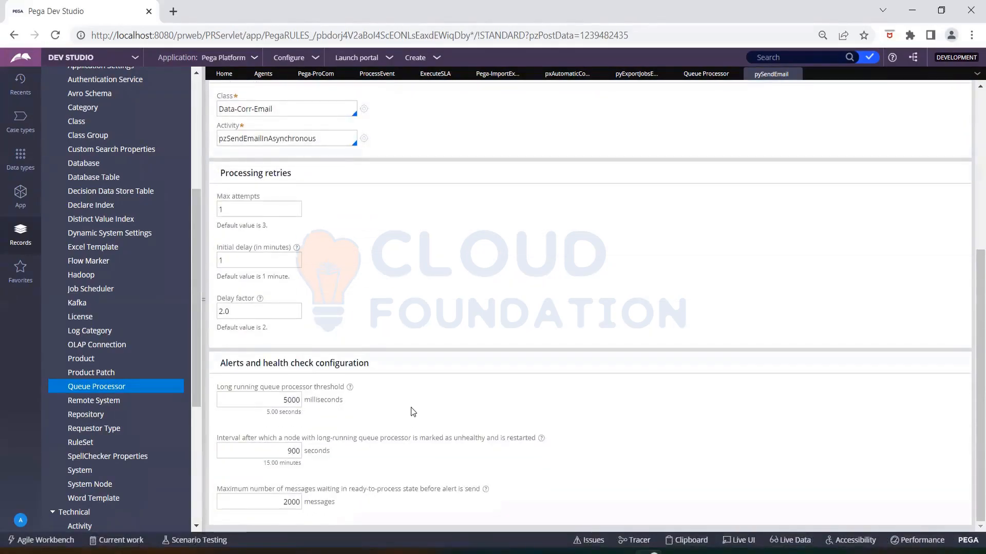
scroll(417, 369, "up", 4)
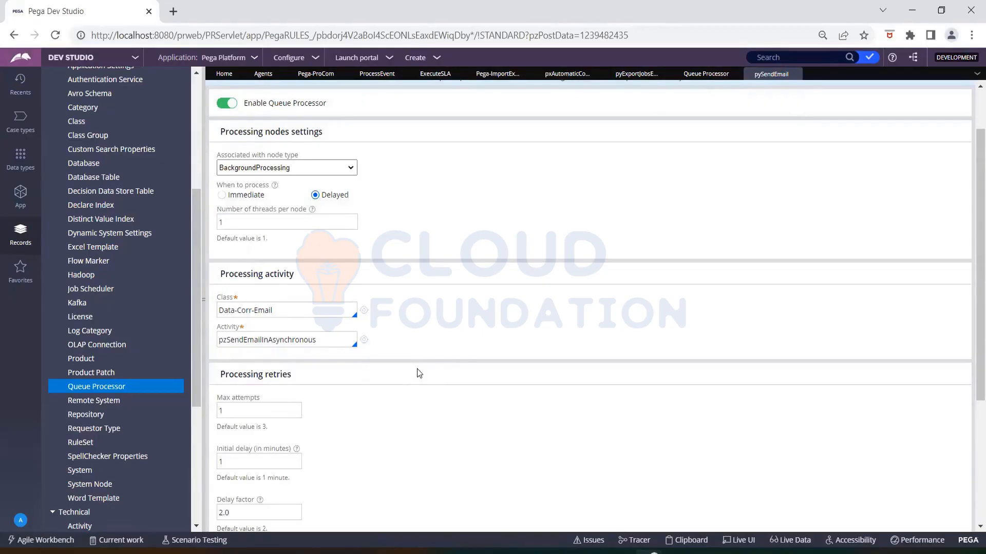
scroll(417, 369, "up", 2)
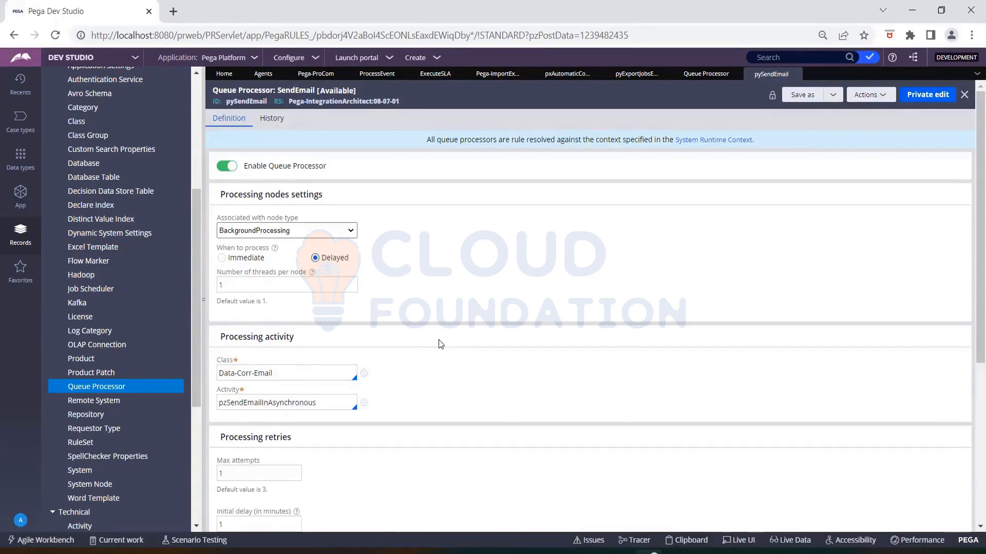
- Open the pzSendEmailInAsynchronous activity from pySendEmail's Activity field to see its 7 steps
scroll(149, 263, "up", 5)
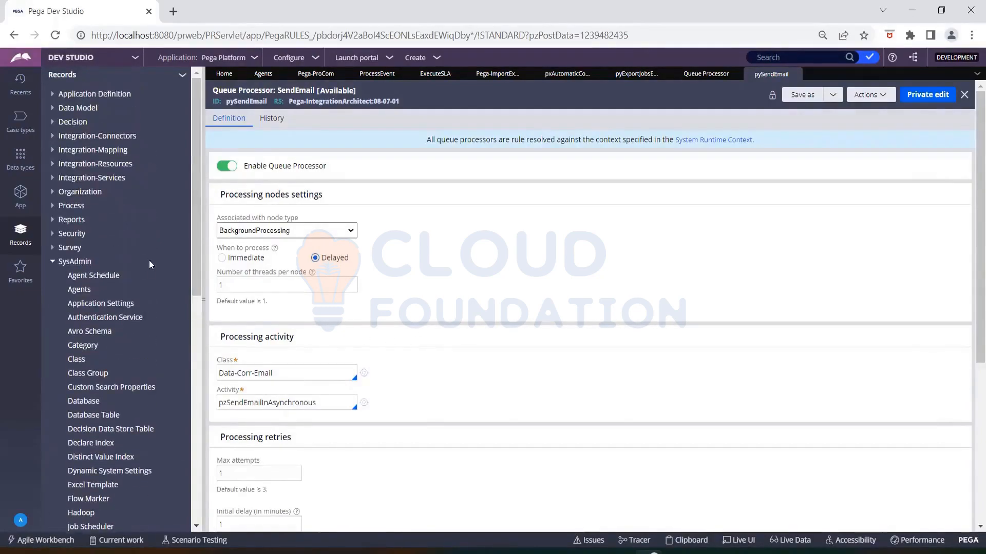
scroll(153, 268, "down", 3)
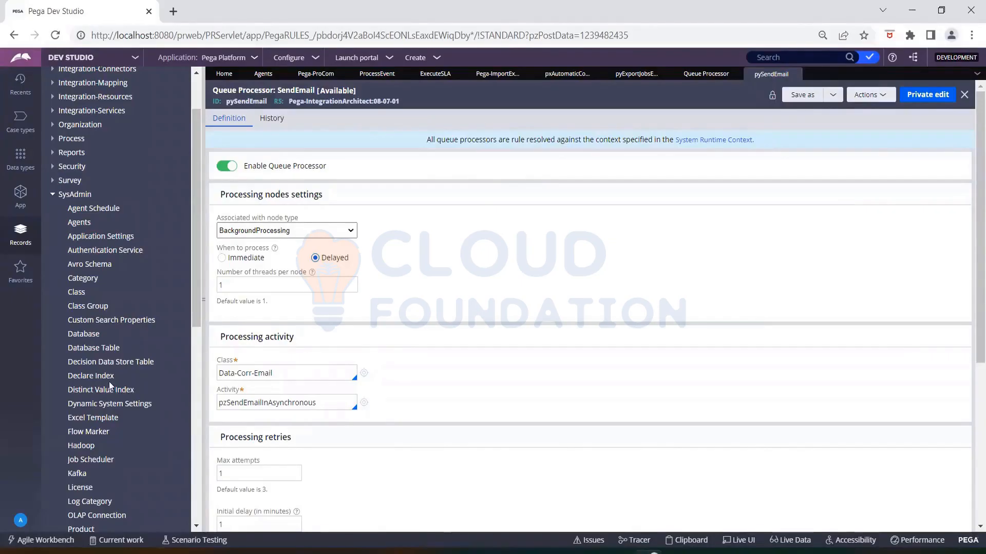
scroll(109, 381, "down", 3)
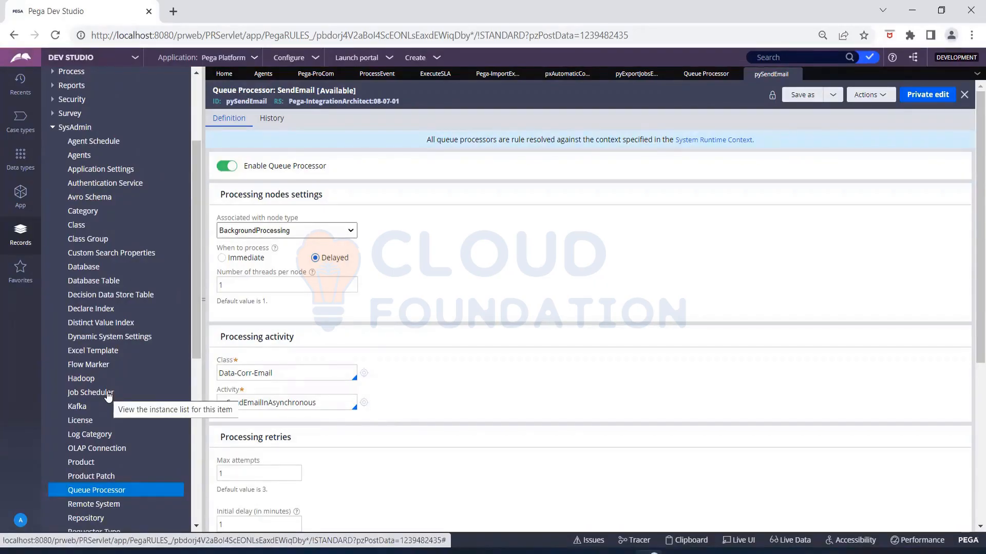
left_click(364, 404)
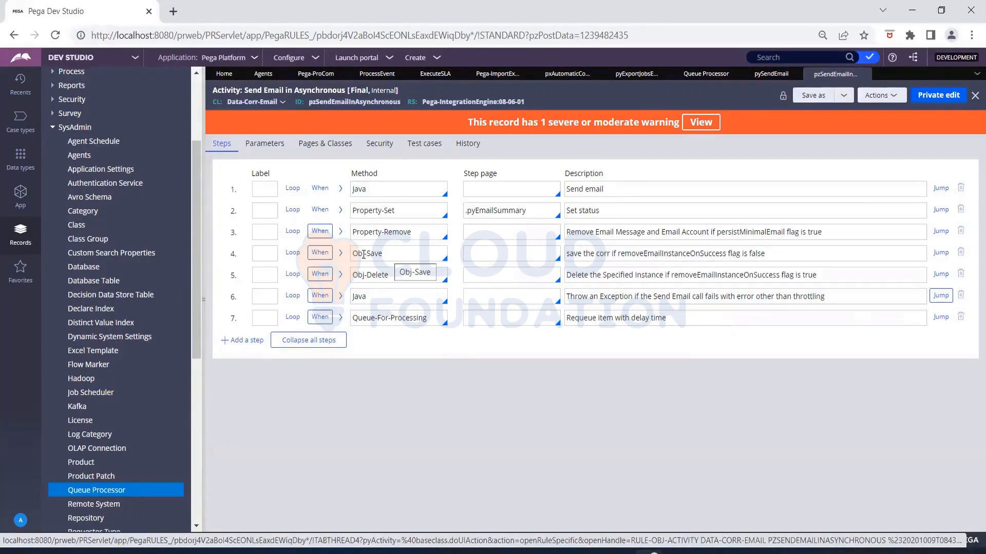
- Expand step 7's Queue-For-Processing parameters, showing the Dedicated pySendEmail queue; peek at step 6's Java code
left_click(339, 319)
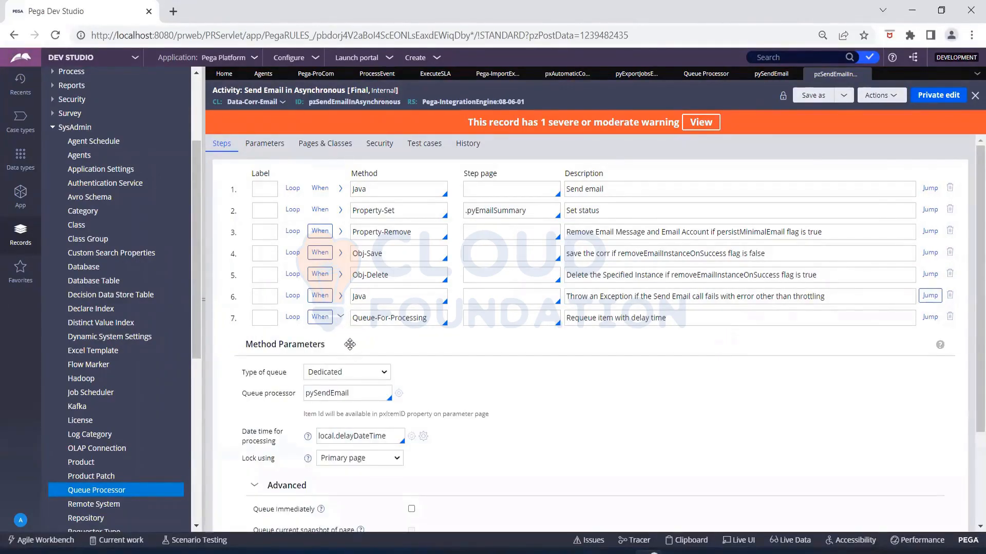
left_click(340, 296)
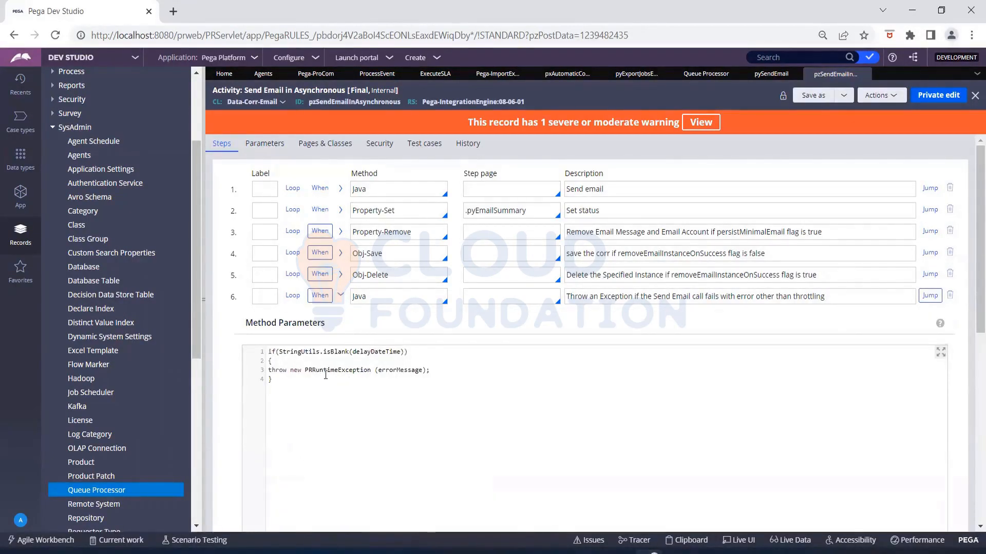
left_click(341, 297)
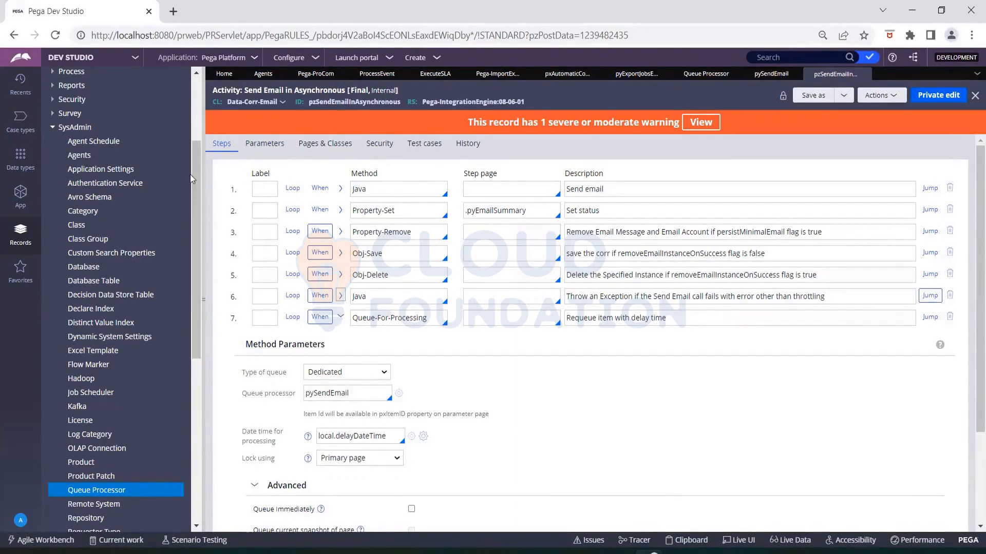
mouse_move(193, 148)
left_mouse_down()
mouse_move(202, 86)
mouse_move(205, 140)
left_mouse_up()
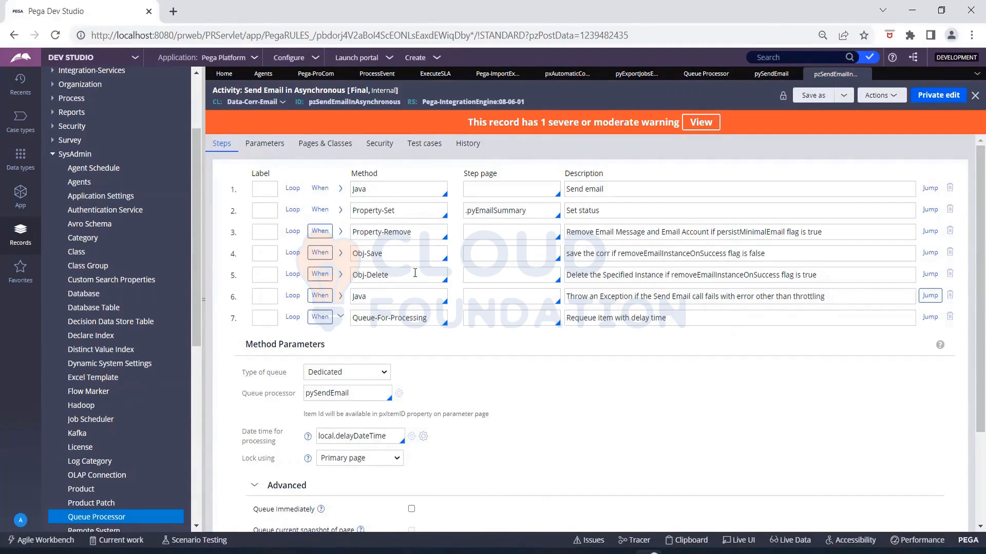
scroll(430, 288, "down", 2)
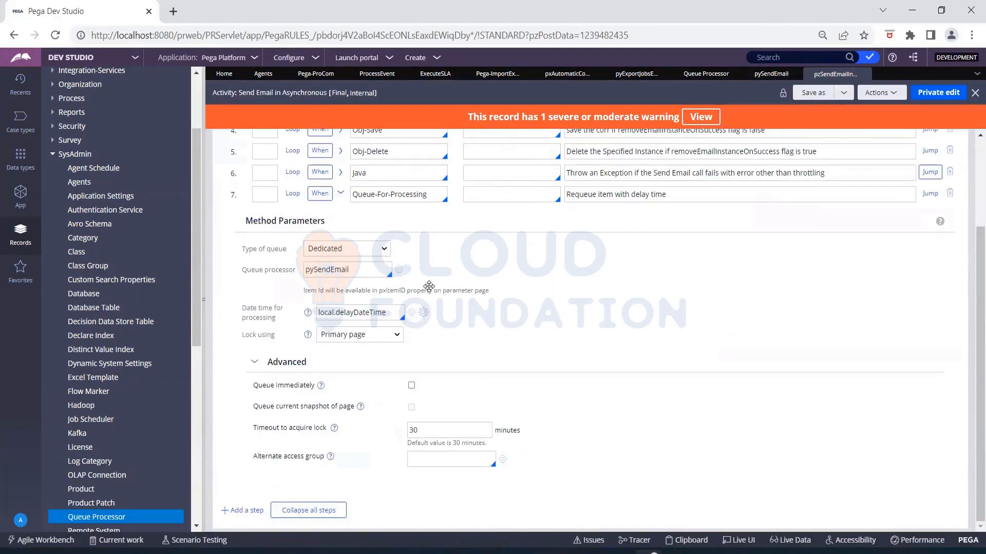